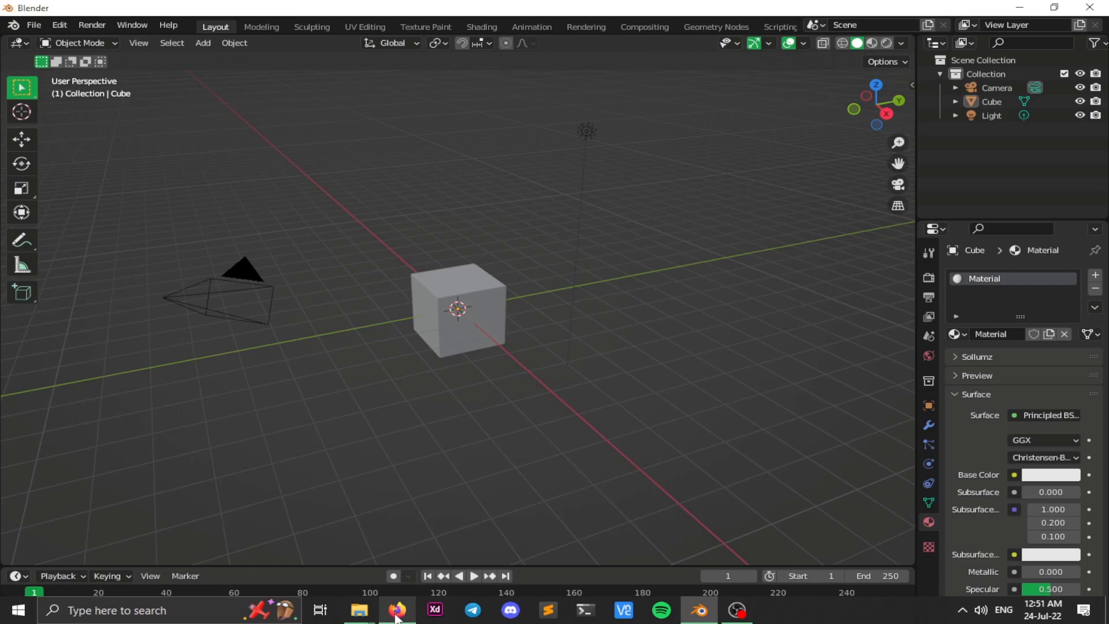
# In Firefox, check Sollumz pull request #351, then return to the '[YCD] UV YCD support #357' tab
pyautogui.click(397, 613)
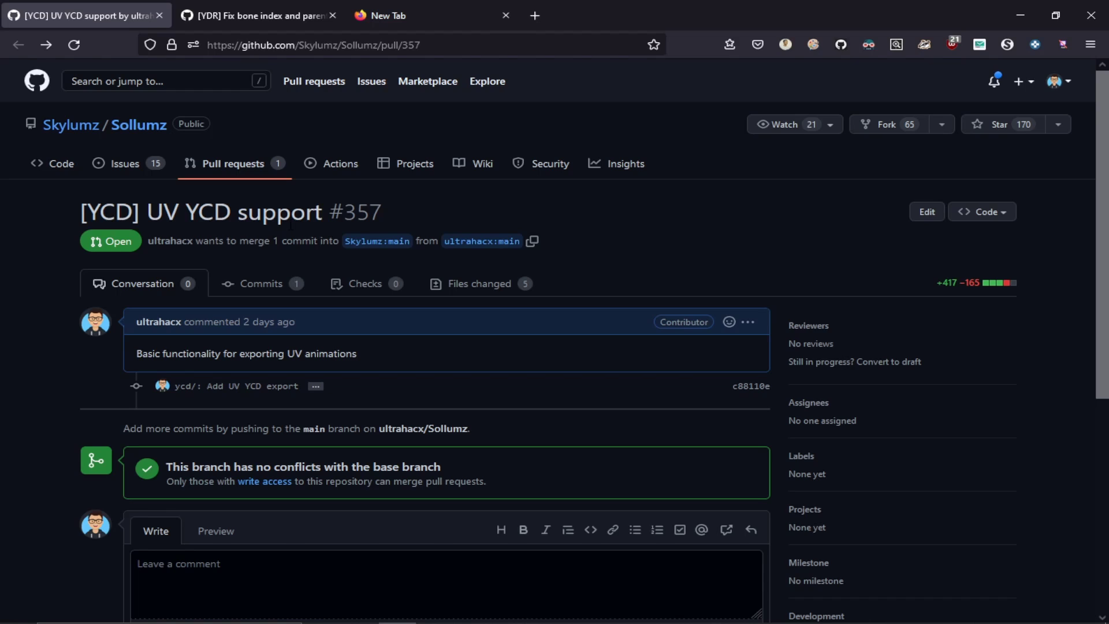
pyautogui.click(268, 12)
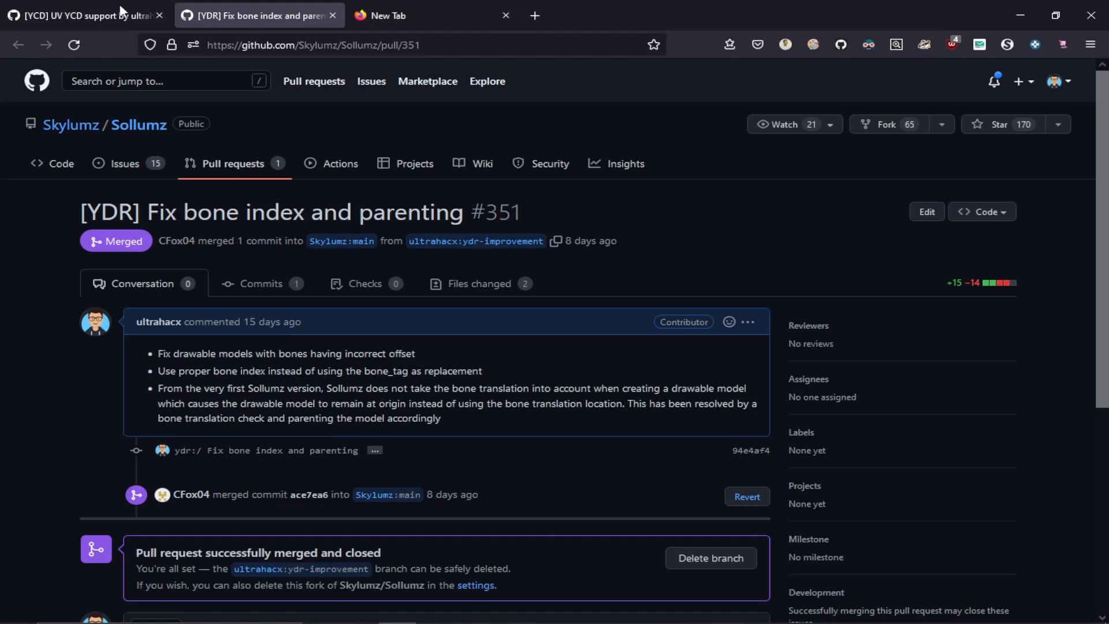
pyautogui.hotkey('ctrl', 'pageup')
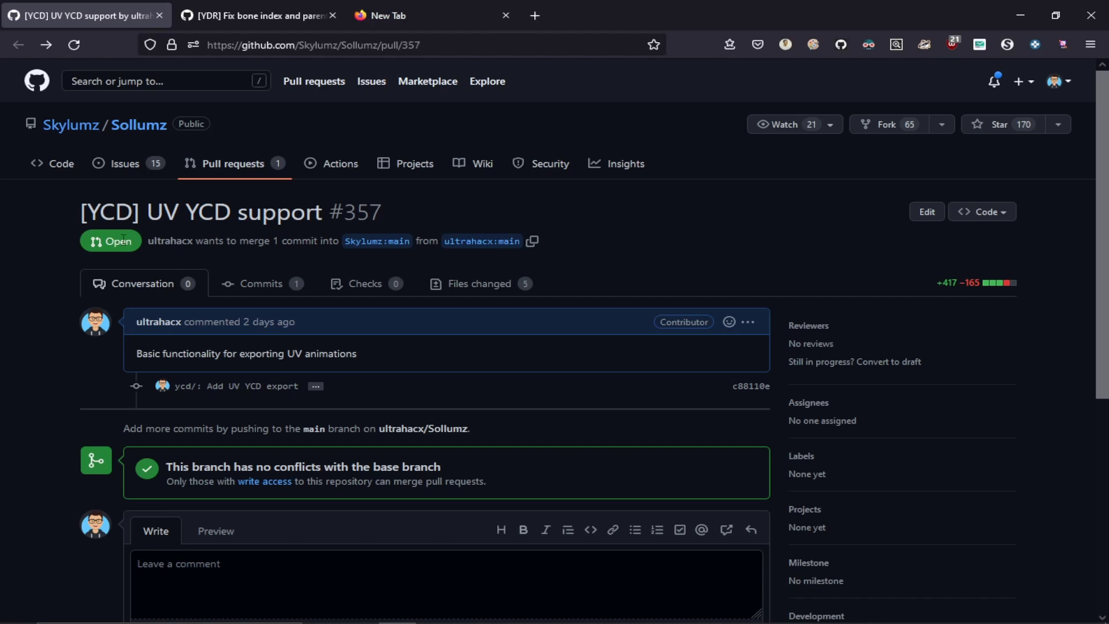
# Back in Blender, delete all default objects and add a new plane at the origin
pyautogui.click(1020, 15)
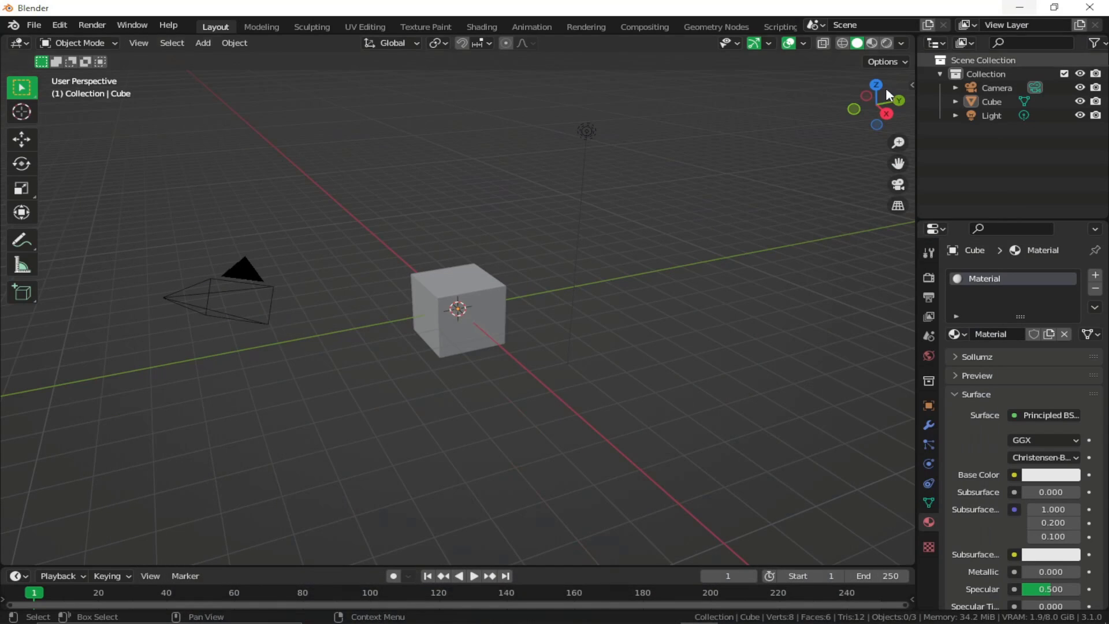
pyautogui.press('a')
pyautogui.press('x')
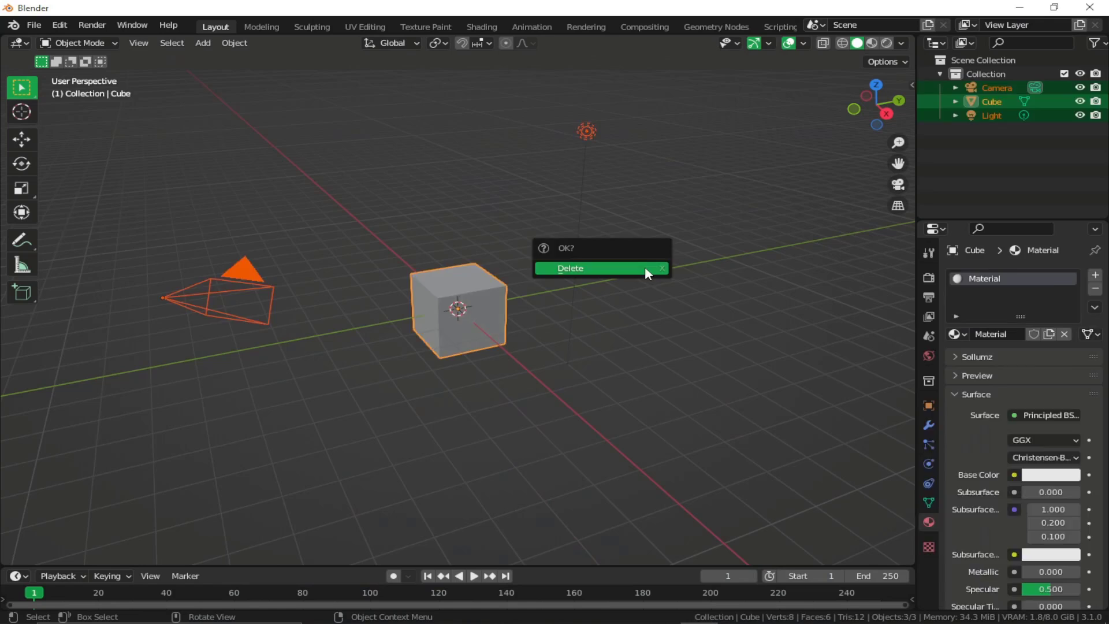
pyautogui.click(645, 269)
pyautogui.hotkey('shift', 'a')
pyautogui.moveTo(571, 280)
pyautogui.click(628, 273)
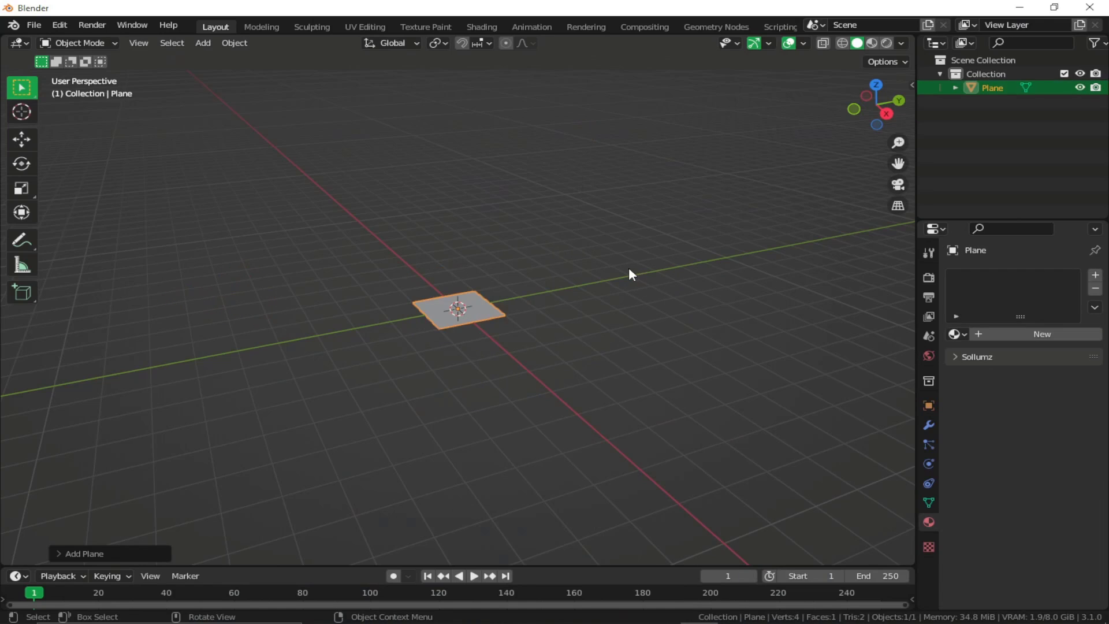
# Rotate the plane 90° on Y so it stands upright
pyautogui.press('r')
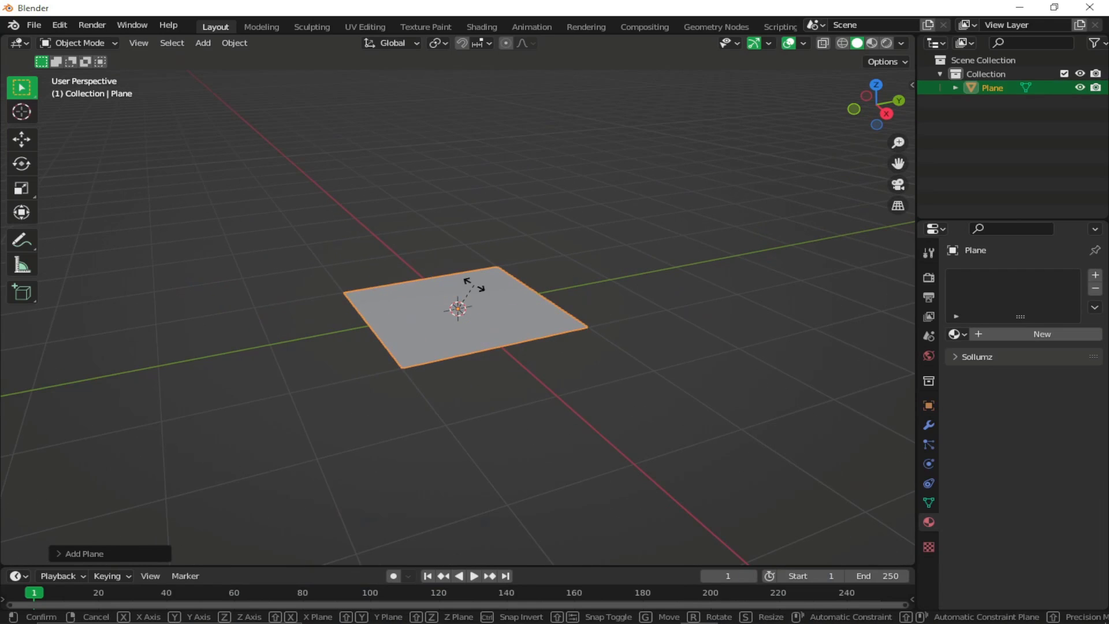
pyautogui.write('y90')
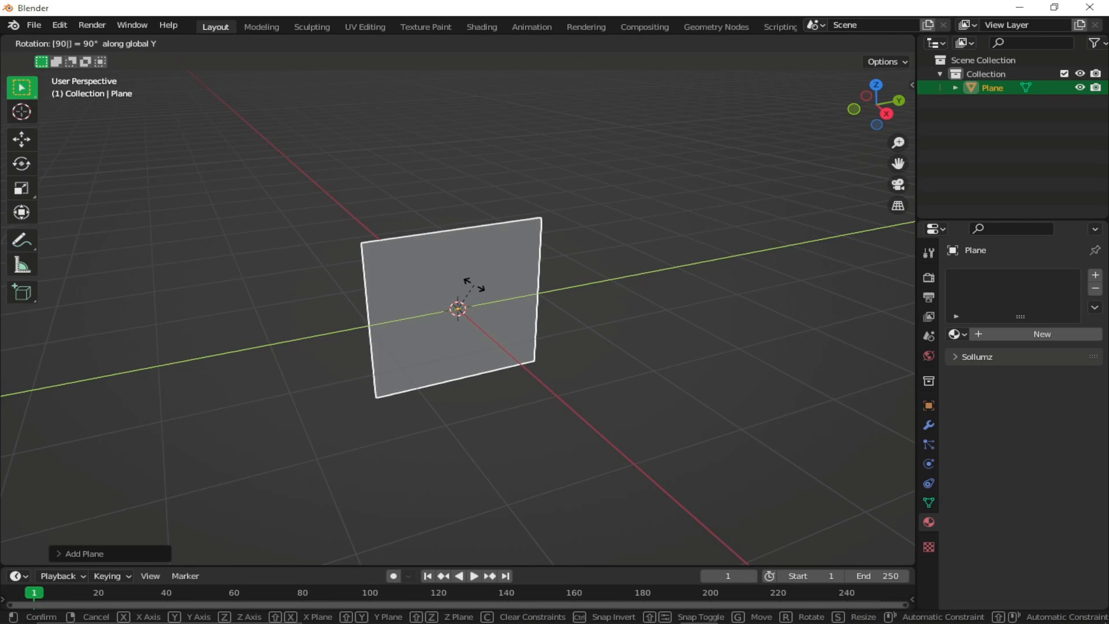
pyautogui.press('Return')
pyautogui.scroll(3, 473, 283)
pyautogui.moveTo(513, 269); pyautogui.dragTo(517, 228, button='middle')
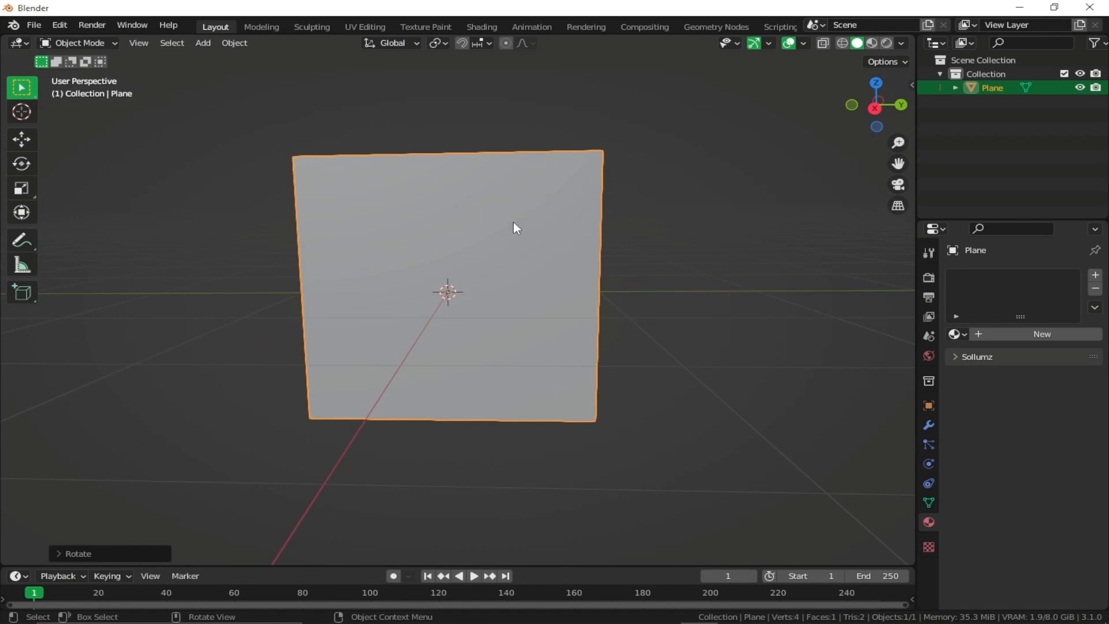
# Squash the plane along Z into a wide rectangle and view it in Material Preview
pyautogui.press('s')
pyautogui.press('z')
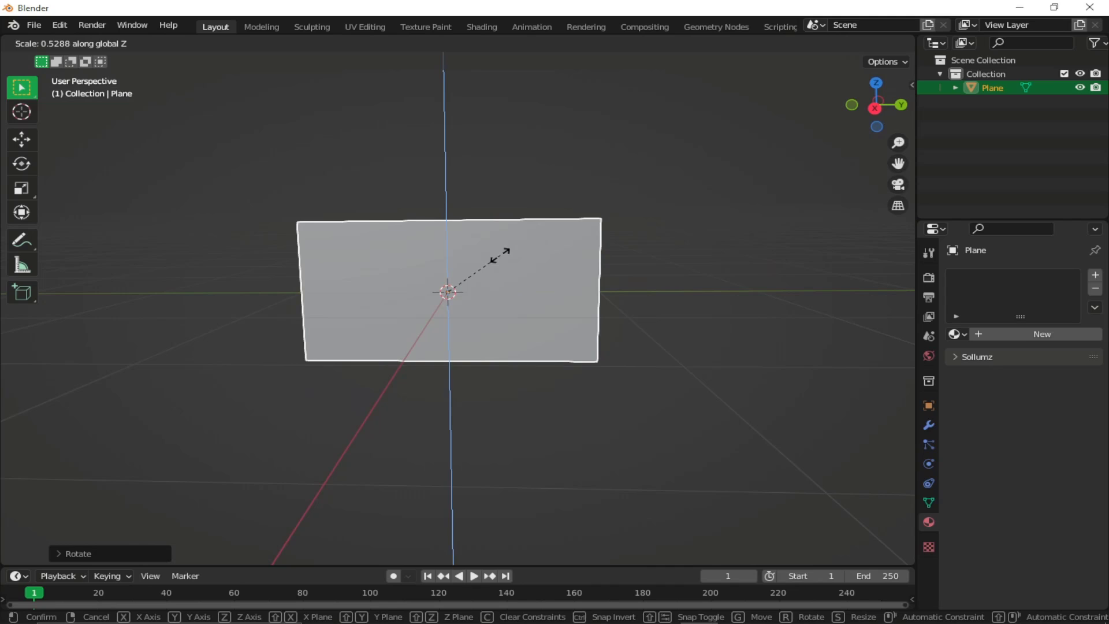
pyautogui.click(499, 258)
pyautogui.keyDown('shift'); pyautogui.moveTo(500, 261); pyautogui.dragTo(691, 267, button='middle'); pyautogui.keyUp('shift')
pyautogui.scroll(2, 626, 273)
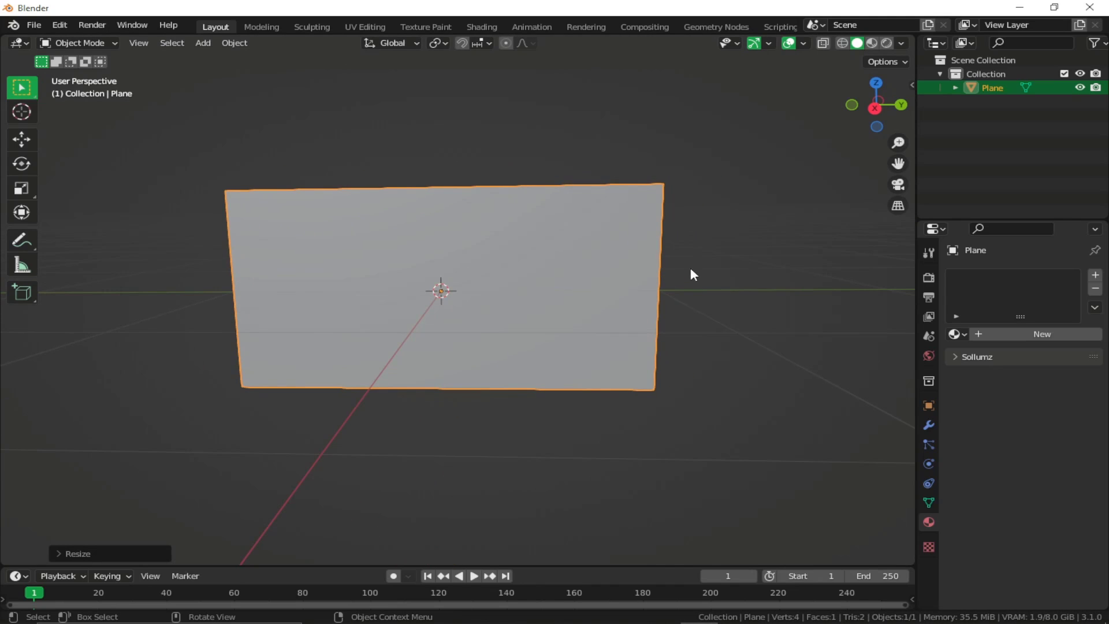
pyautogui.click(716, 252)
pyautogui.click(871, 46)
pyautogui.moveTo(788, 127)
pyautogui.mouseDown(button='middle')
pyautogui.moveTo(631, 210)
pyautogui.moveTo(736, 193)
pyautogui.moveTo(729, 221)
pyautogui.moveTo(686, 228)
pyautogui.moveTo(520, 413)
pyautogui.mouseUp(button='middle')
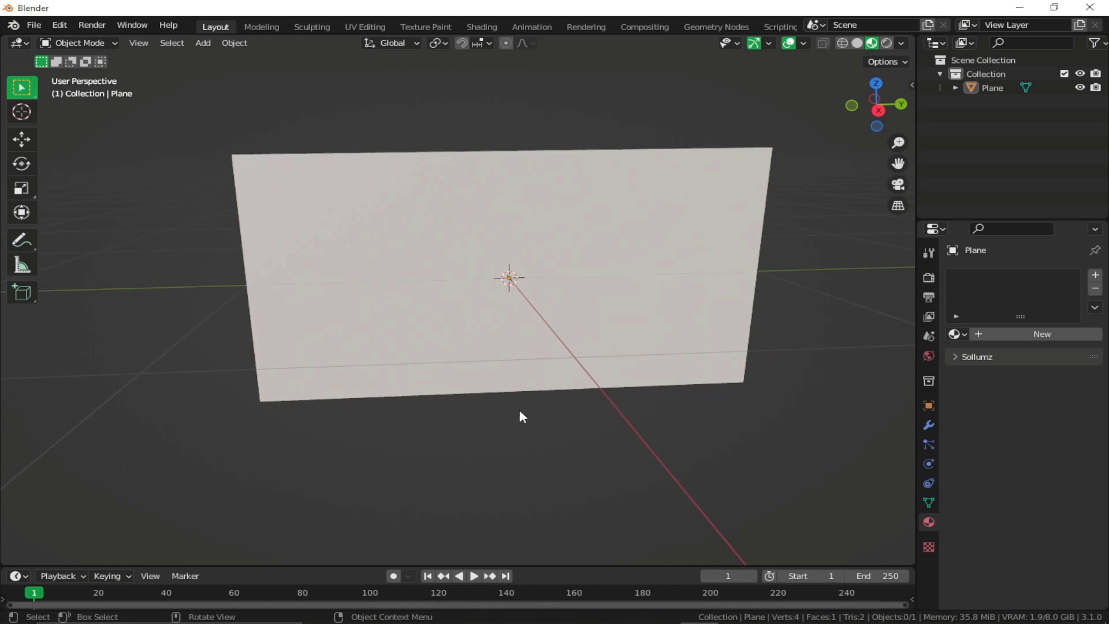
pyautogui.moveTo(367, 619)
pyautogui.click(502, 540)
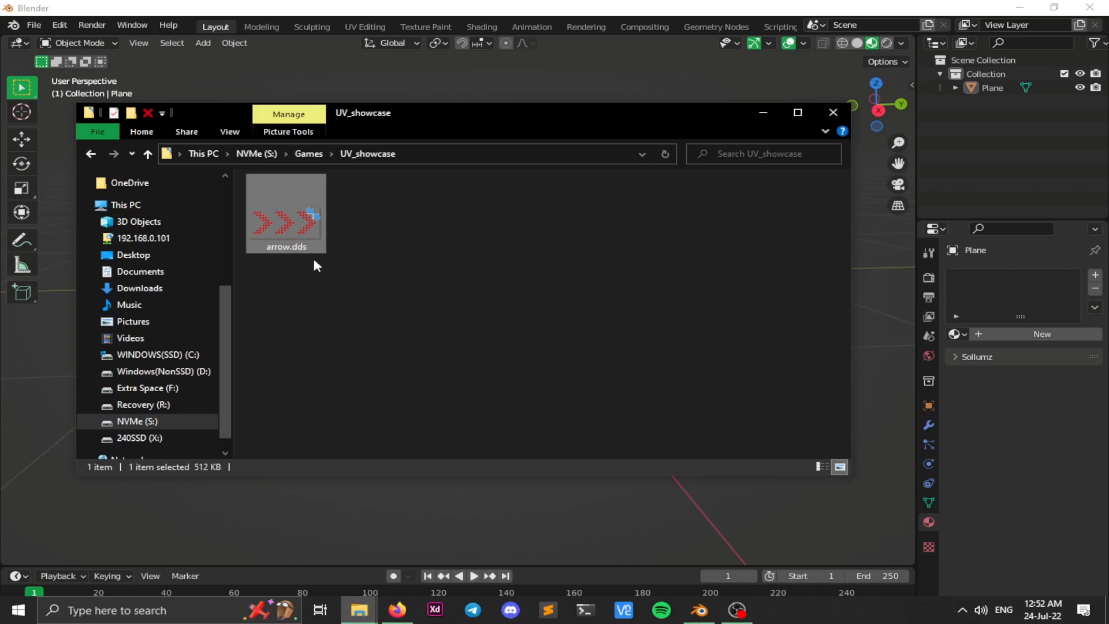
pyautogui.click(309, 234)
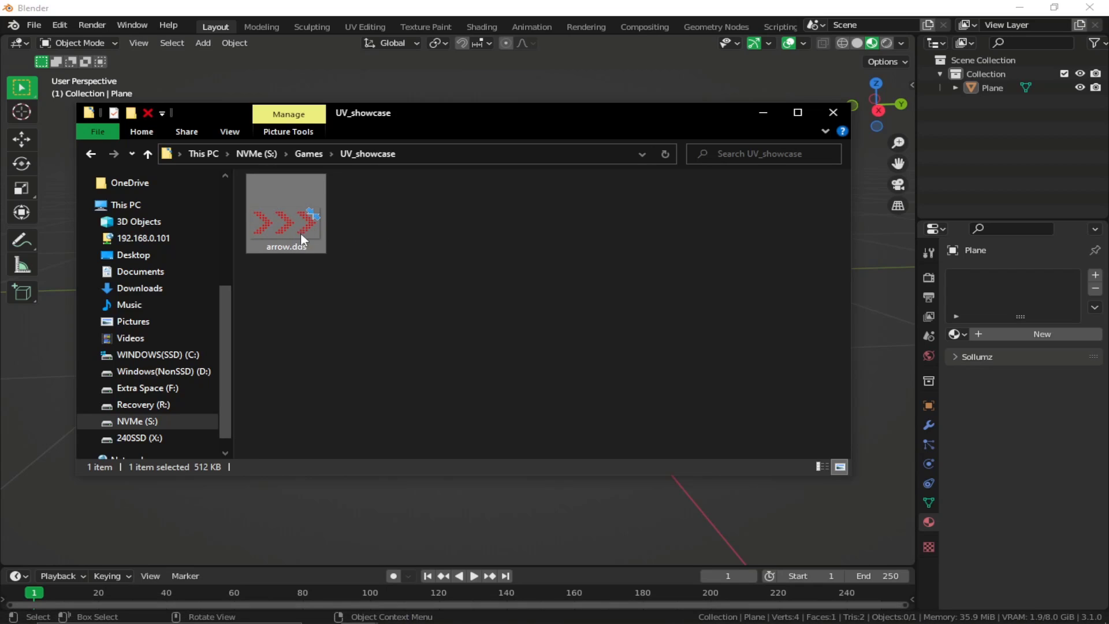
pyautogui.click(360, 247)
pyautogui.click(287, 227)
pyautogui.hotkey('alt', 'Tab')
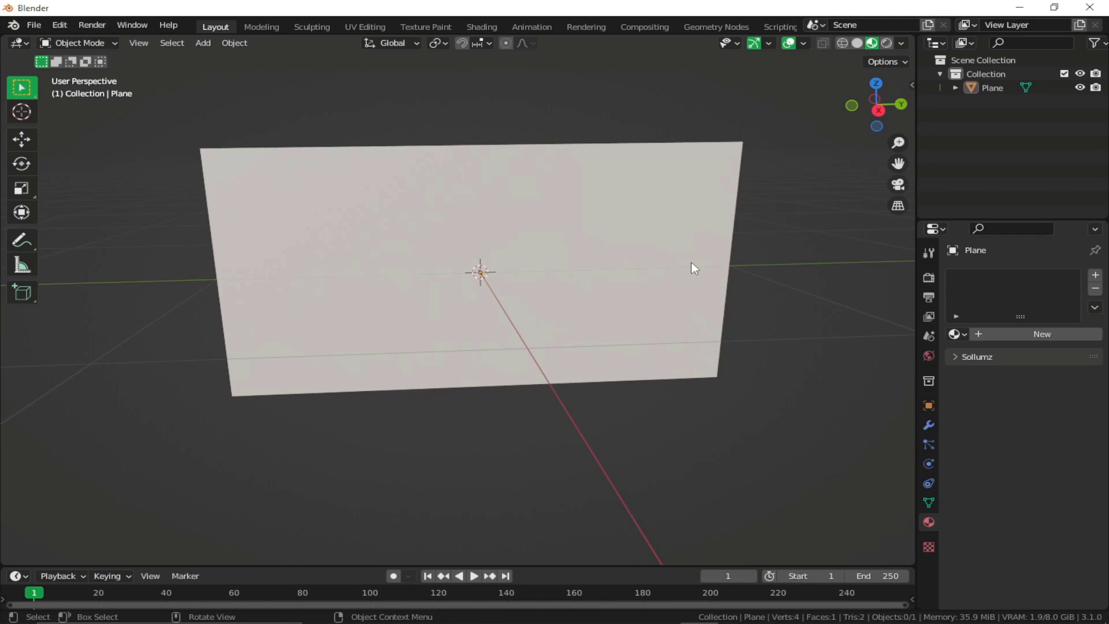
# Using Sollumz Drawable Tools in the sidebar, convert the plane into a drawable model
pyautogui.press('n')
pyautogui.click(814, 117)
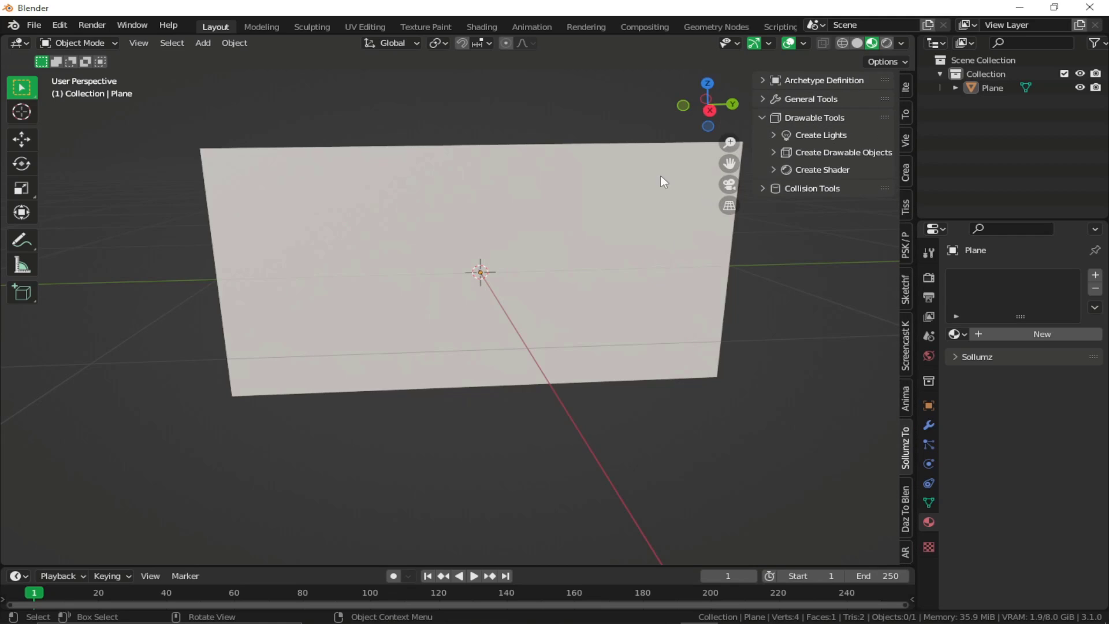
pyautogui.moveTo(559, 237); pyautogui.dragTo(522, 300, button='middle')
pyautogui.click(539, 298)
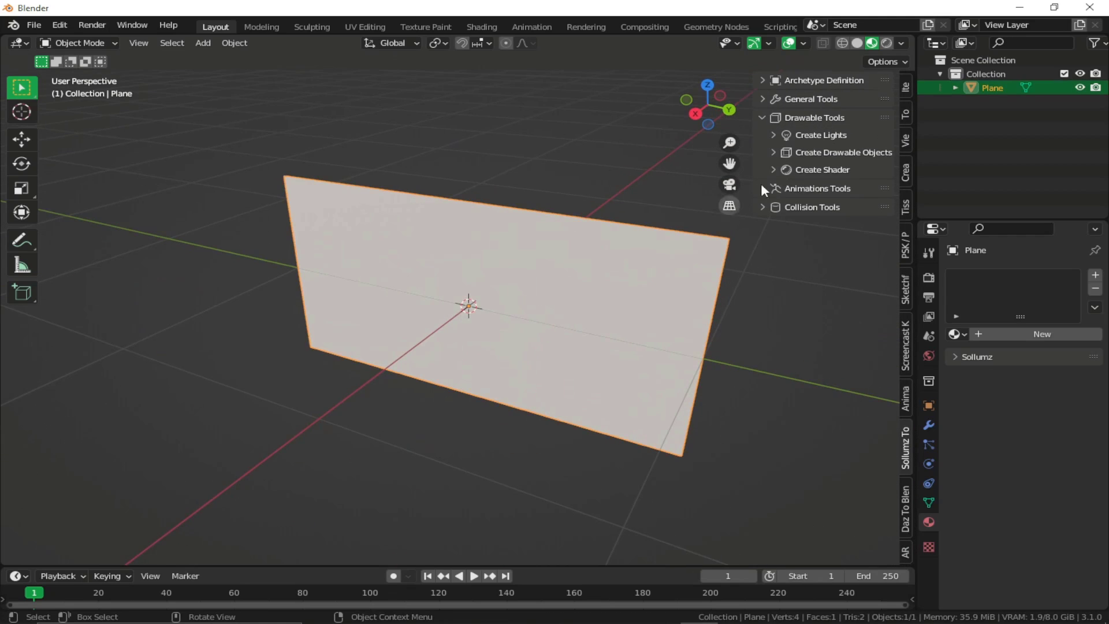
pyautogui.click(820, 152)
pyautogui.click(783, 173)
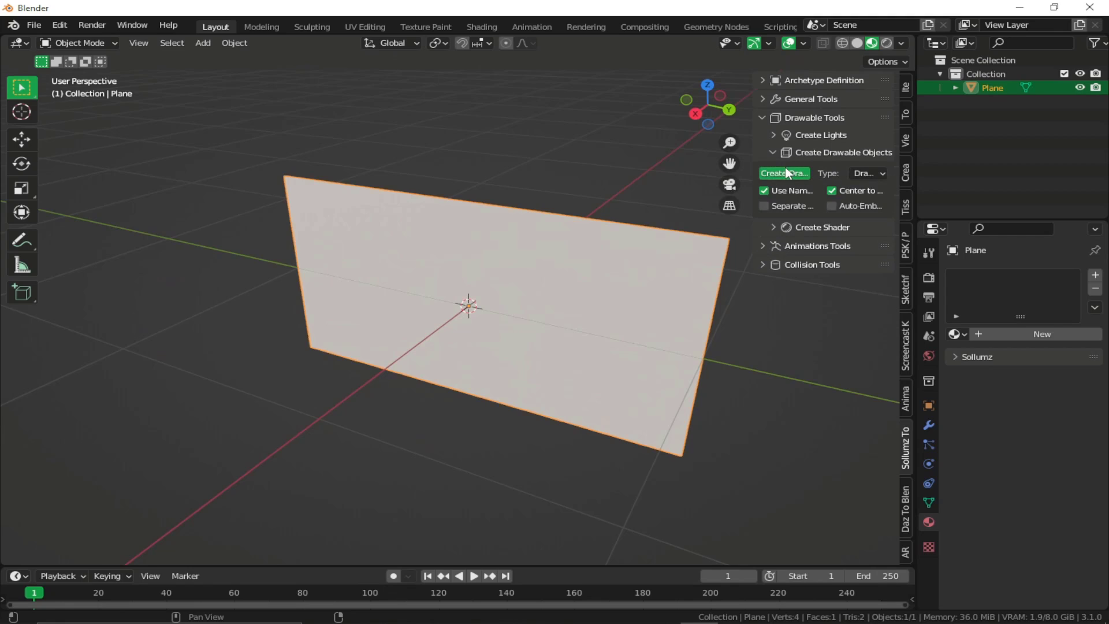
# Filter shaders by 'uv' and give Plane_geom an emissive_additive_uv_alpha shader material
pyautogui.click(795, 170)
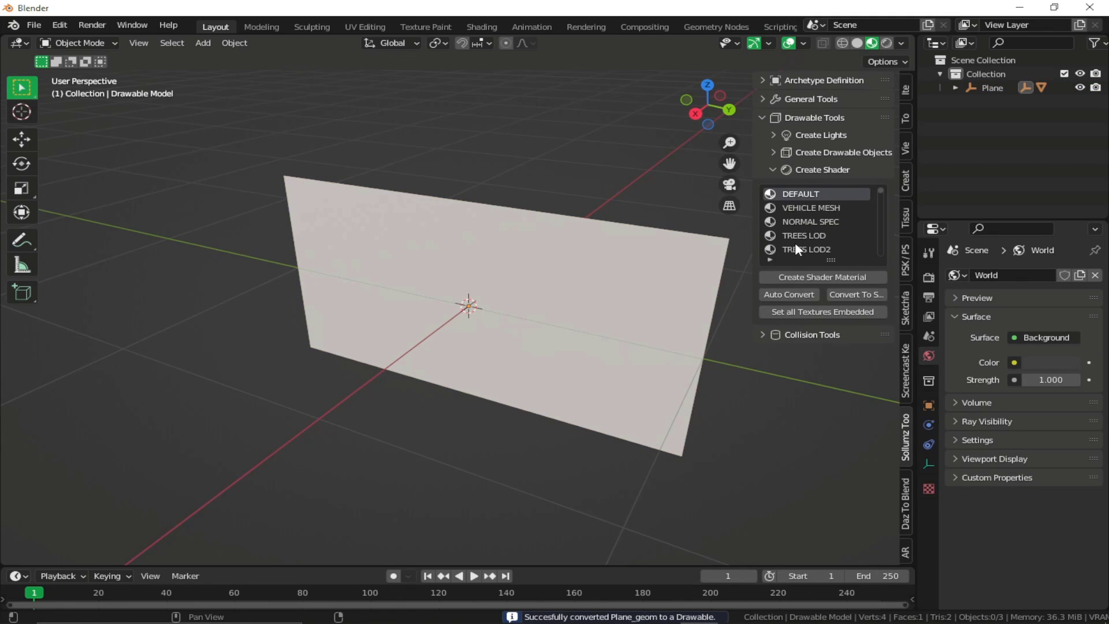
pyautogui.click(771, 261)
pyautogui.click(785, 272)
pyautogui.write('uv')
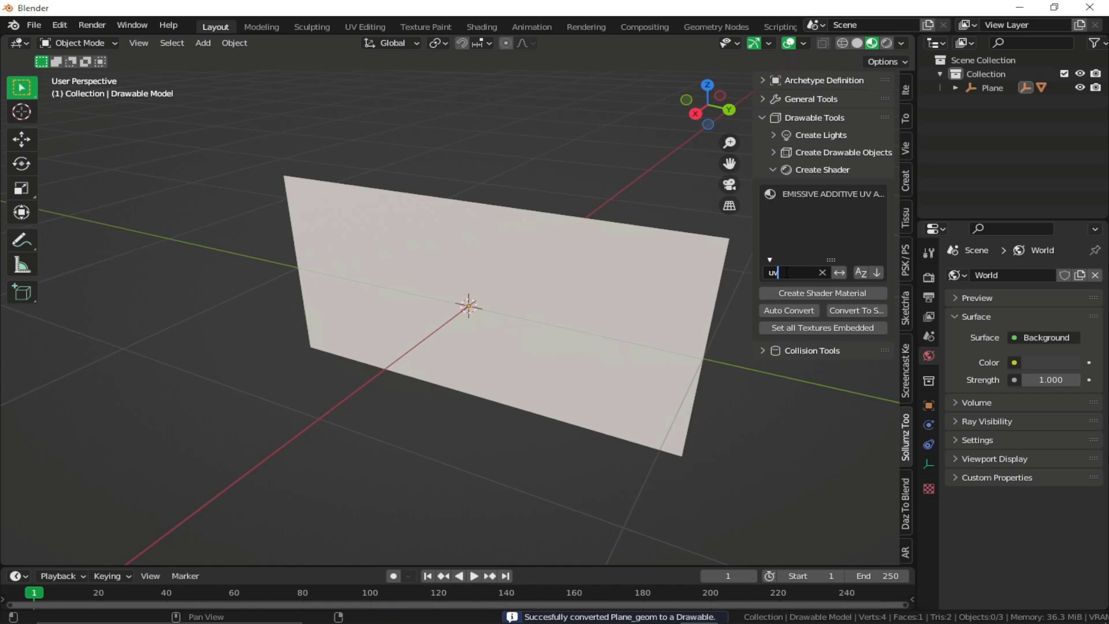
pyautogui.press('Return')
pyautogui.moveTo(755, 220); pyautogui.dragTo(650, 213)
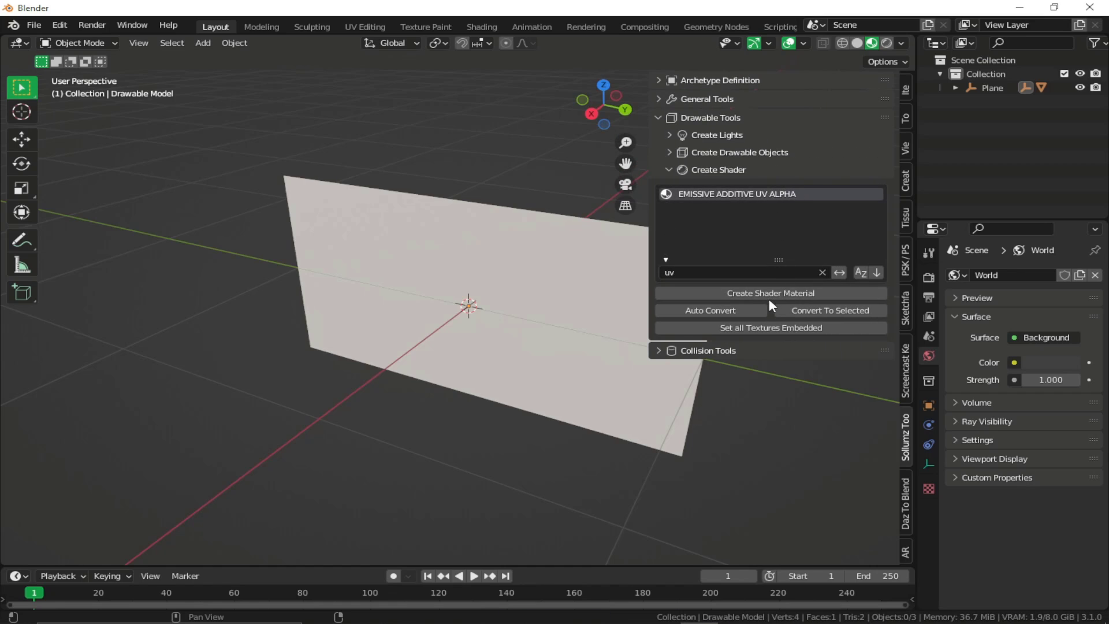
pyautogui.click(784, 293)
pyautogui.click(522, 411)
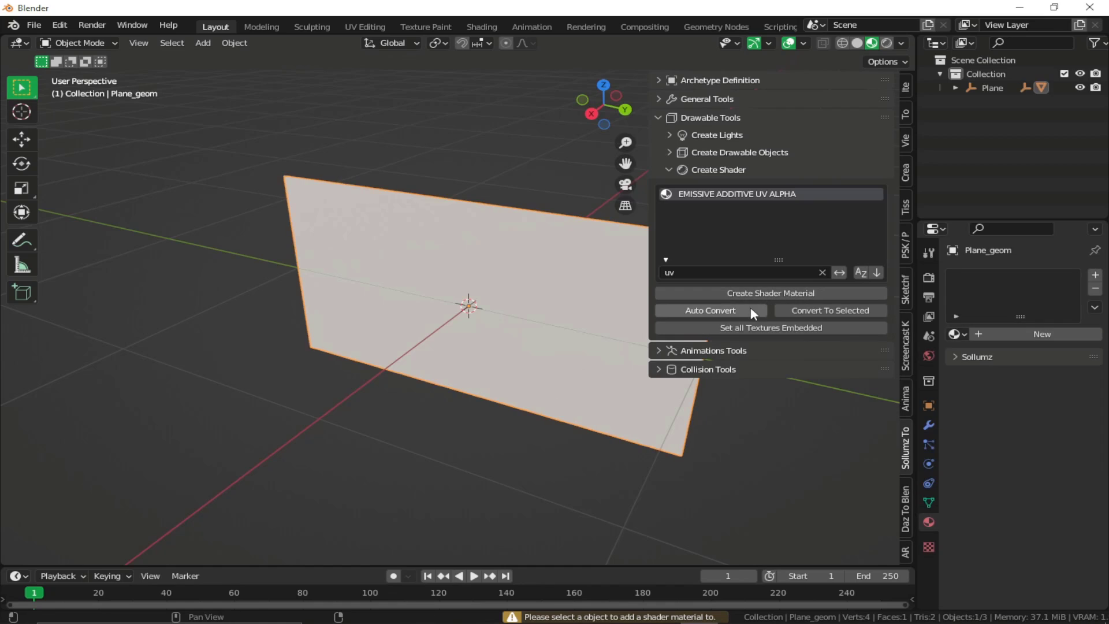
pyautogui.click(780, 294)
pyautogui.moveTo(451, 338); pyautogui.dragTo(561, 306, button='middle')
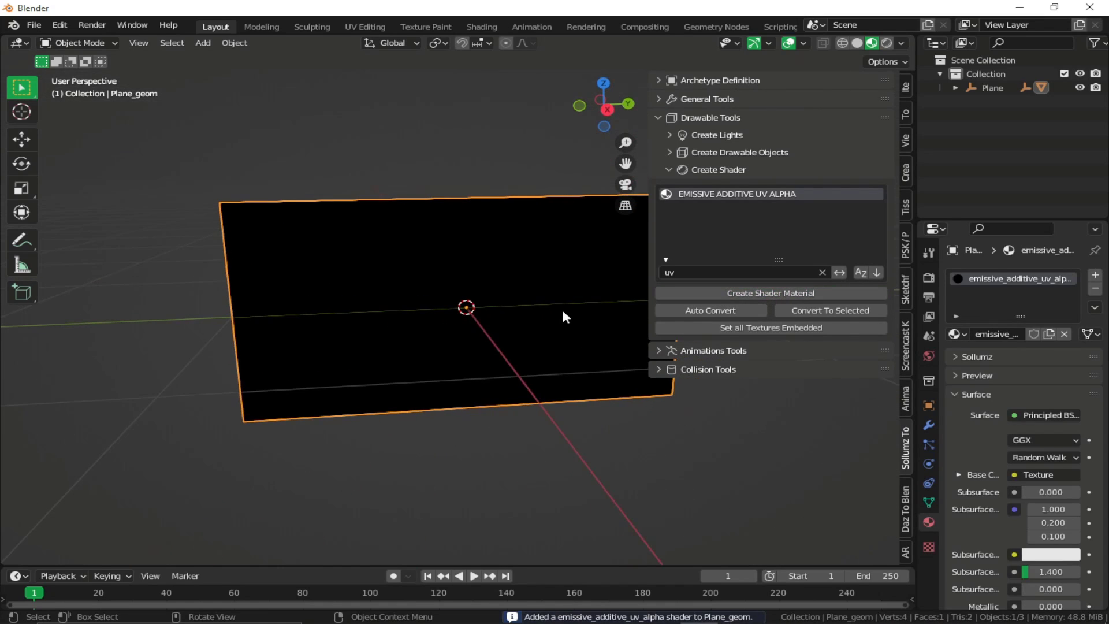
# In the Shading workspace, bring arrow.dds in from its folder as an image node
pyautogui.press('n')
pyautogui.click(482, 26)
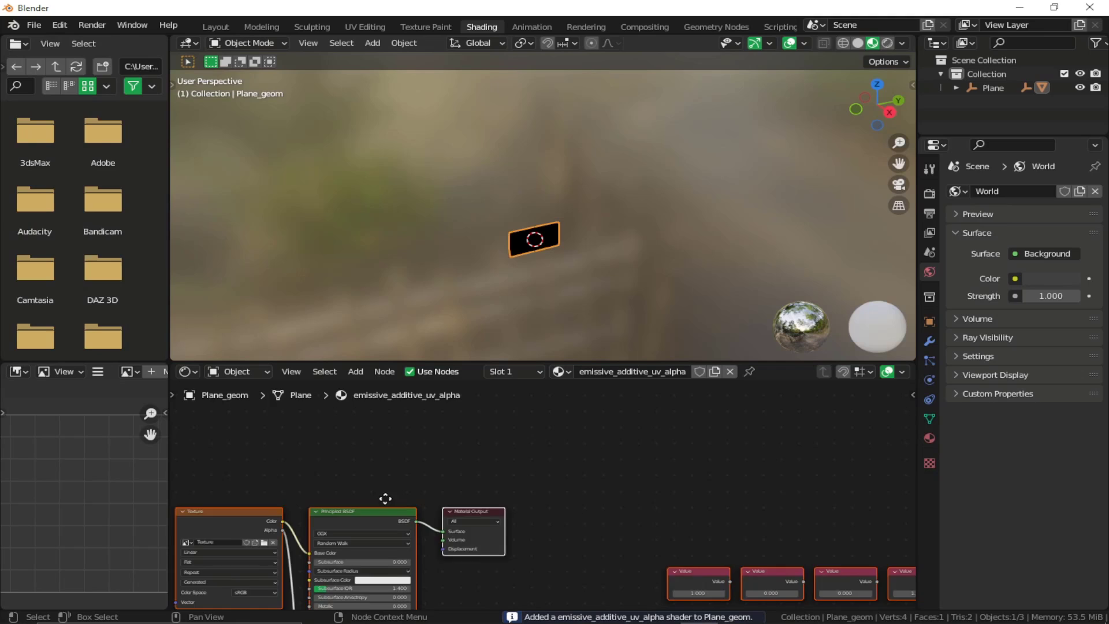
pyautogui.moveTo(383, 500)
pyautogui.mouseDown(button='middle')
pyautogui.moveTo(511, 417)
pyautogui.moveTo(528, 477)
pyautogui.mouseUp(button='middle')
pyautogui.hotkey('alt', 'Tab')
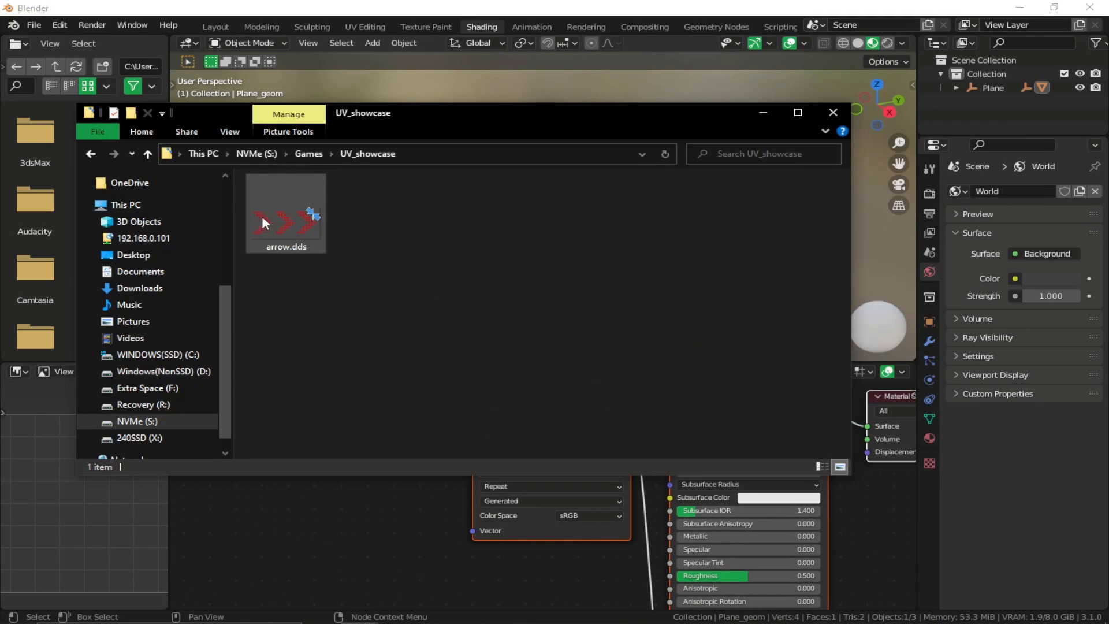
pyautogui.moveTo(261, 216); pyautogui.dragTo(303, 532)
pyautogui.hotkey('ctrl', 'c')
pyautogui.press('Return')
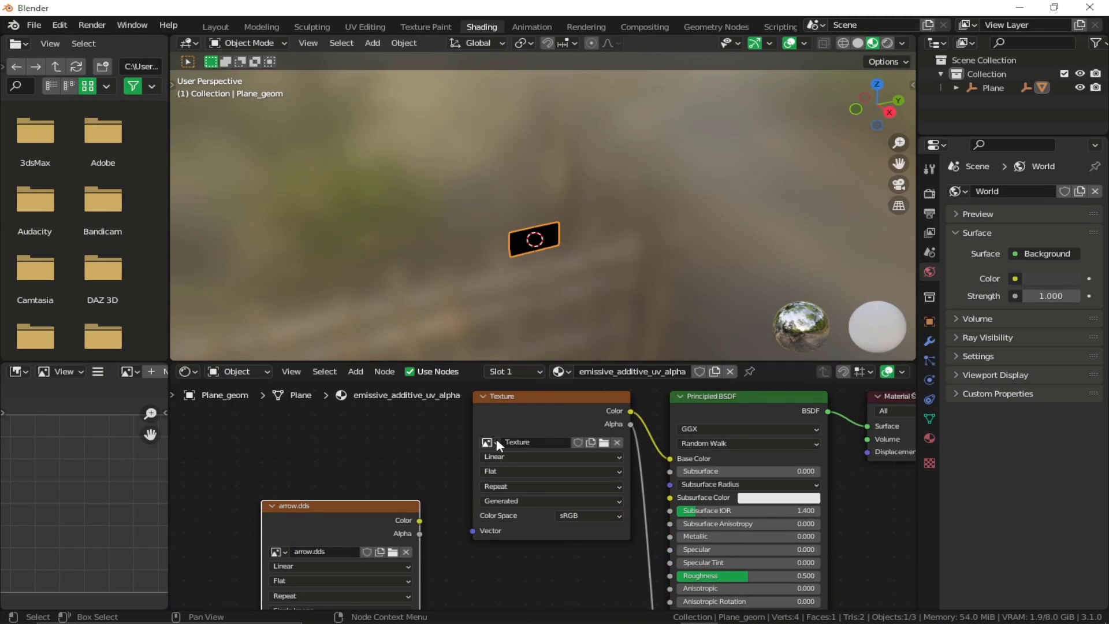
# Assign arrow.dds to the material's Texture node, delete the extra image node, and preview rendered
pyautogui.click(487, 442)
pyautogui.hotkey('ctrl', 'v')
pyautogui.press('Return')
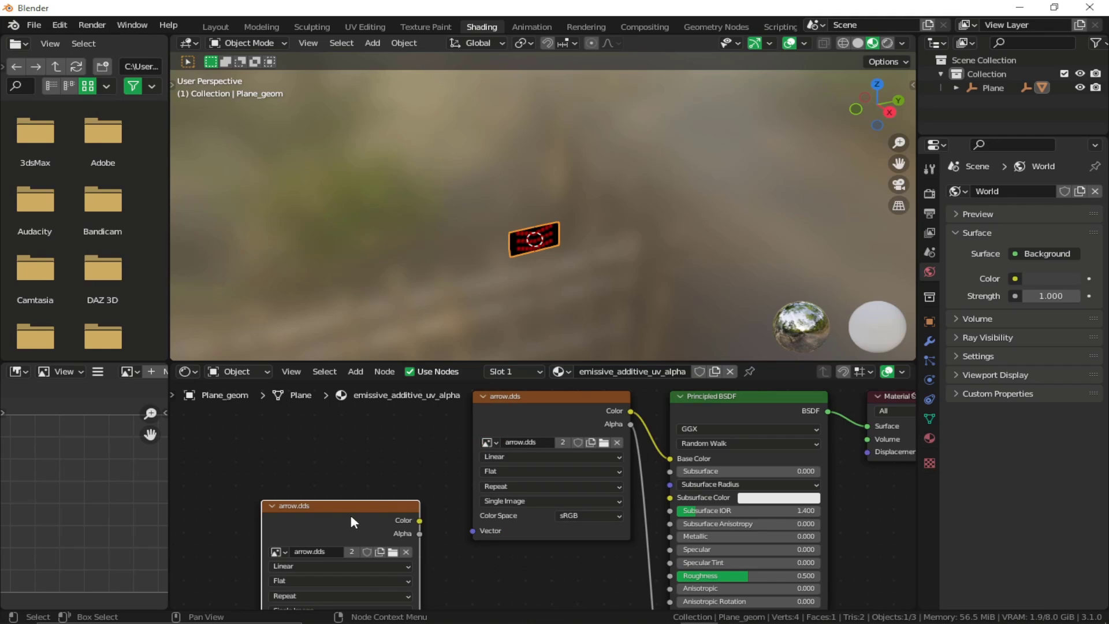
pyautogui.press('x')
pyautogui.click(216, 27)
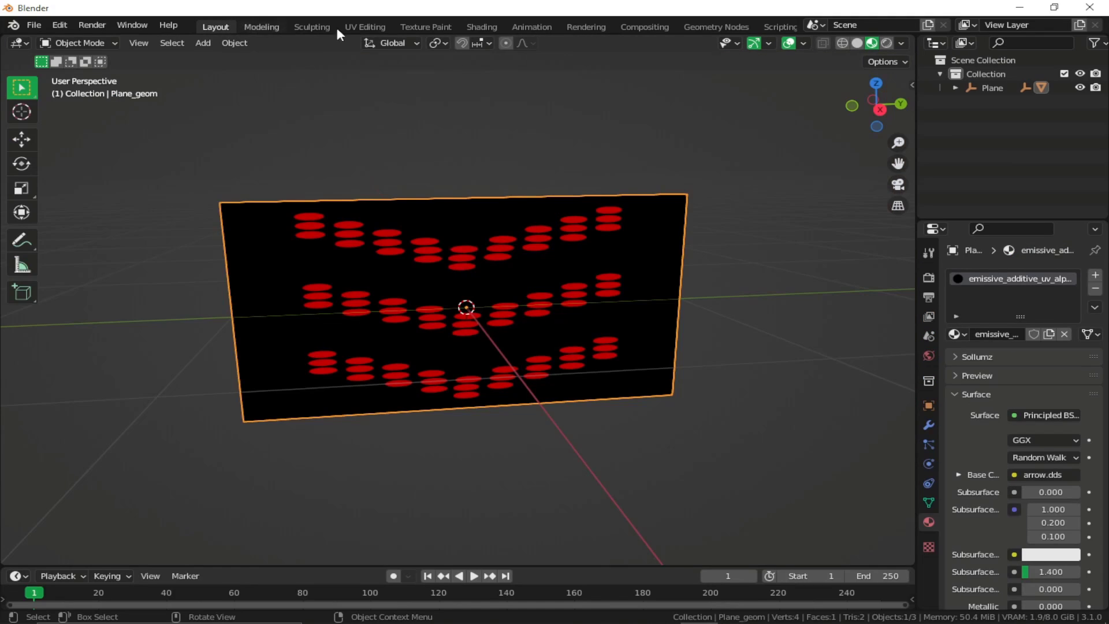
pyautogui.click(886, 43)
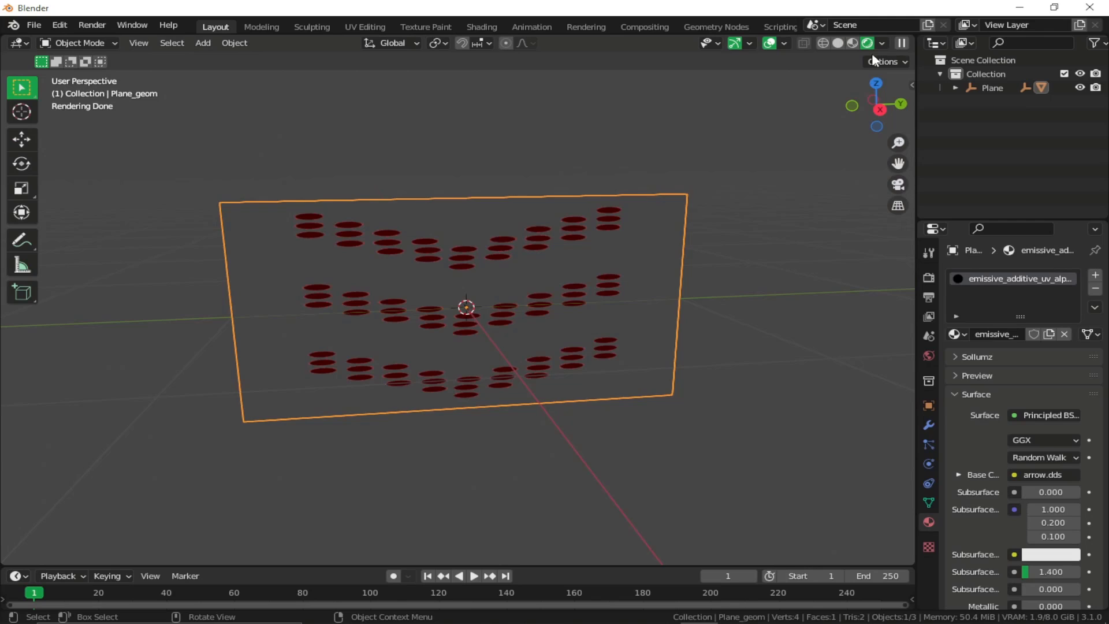
# Open the UV Editing workspace with the textured plane face-on and centred
pyautogui.click(365, 27)
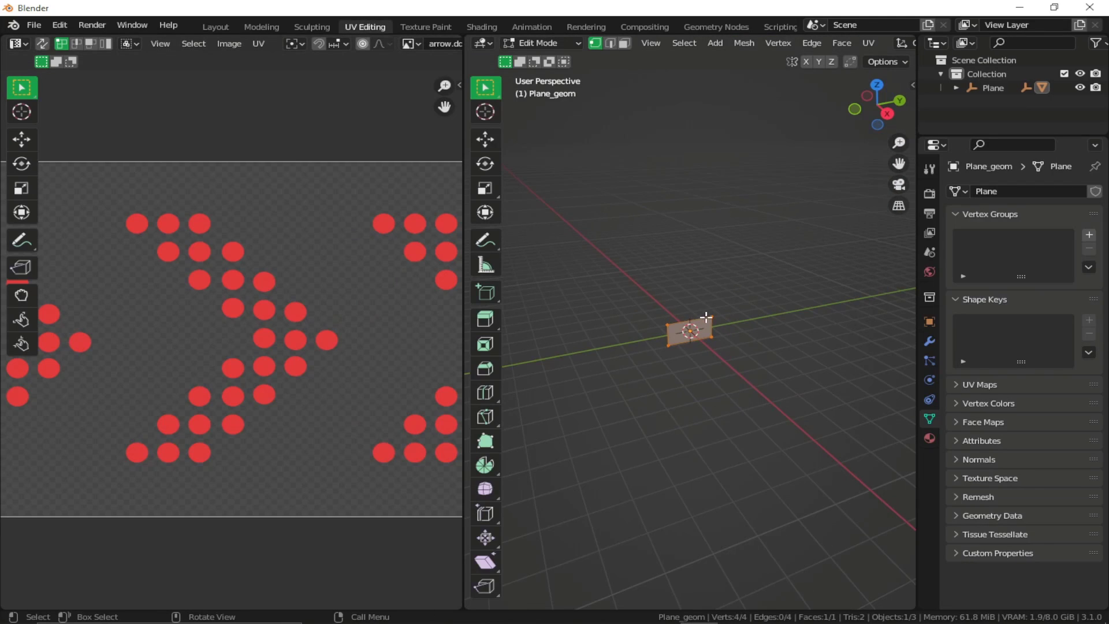
pyautogui.scroll(3, 706, 317)
pyautogui.scroll(-5, 850, 43)
pyautogui.click(873, 43)
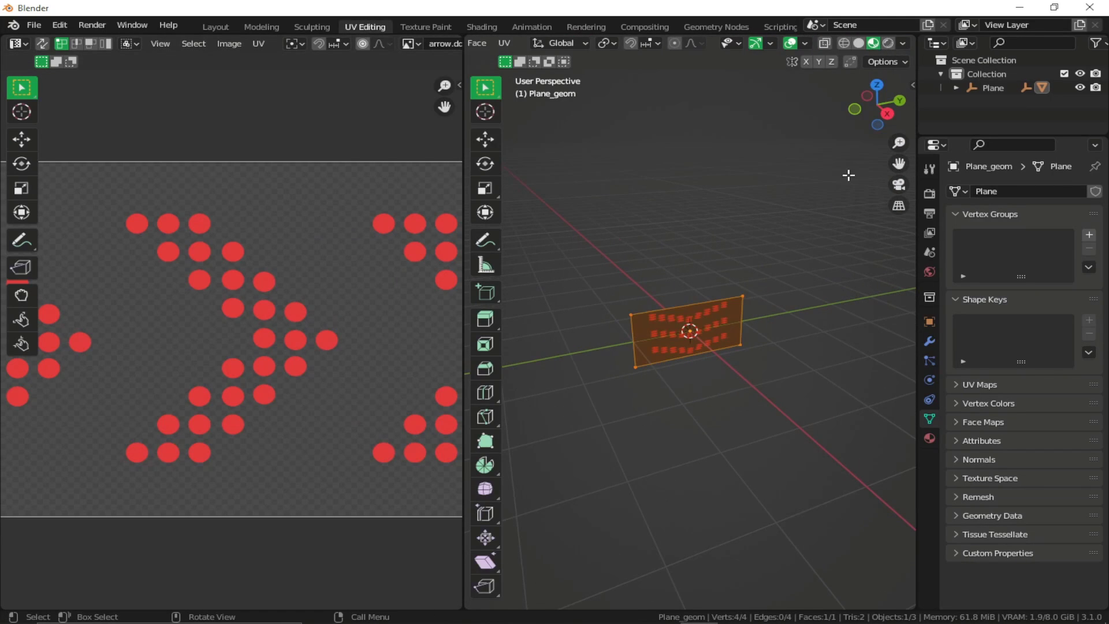
pyautogui.moveTo(848, 175); pyautogui.dragTo(844, 173, button='middle')
pyautogui.scroll(4, 762, 290)
pyautogui.moveTo(763, 290); pyautogui.dragTo(735, 247, button='middle')
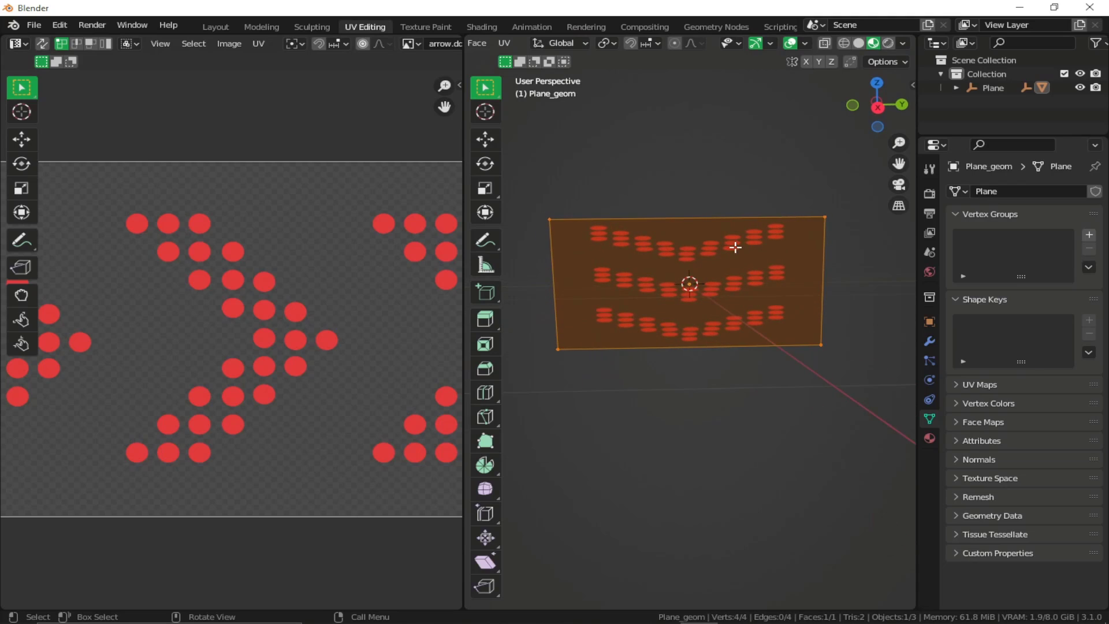
# In Left Ortho view, project the plane's UVs from view
pyautogui.press('u')
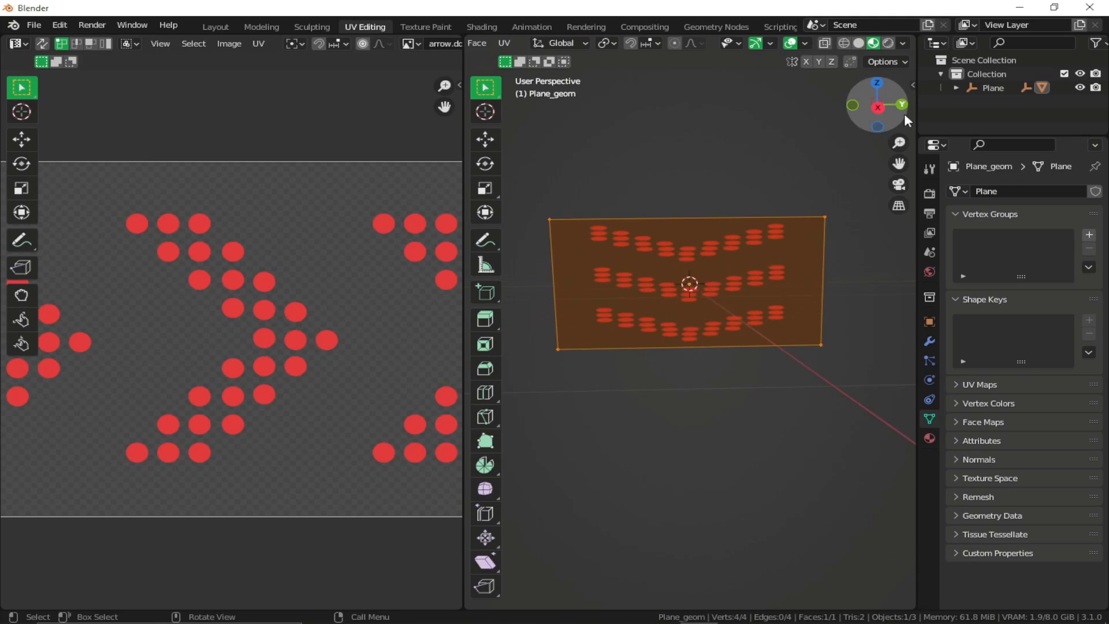
pyautogui.click(878, 107)
pyautogui.press('u')
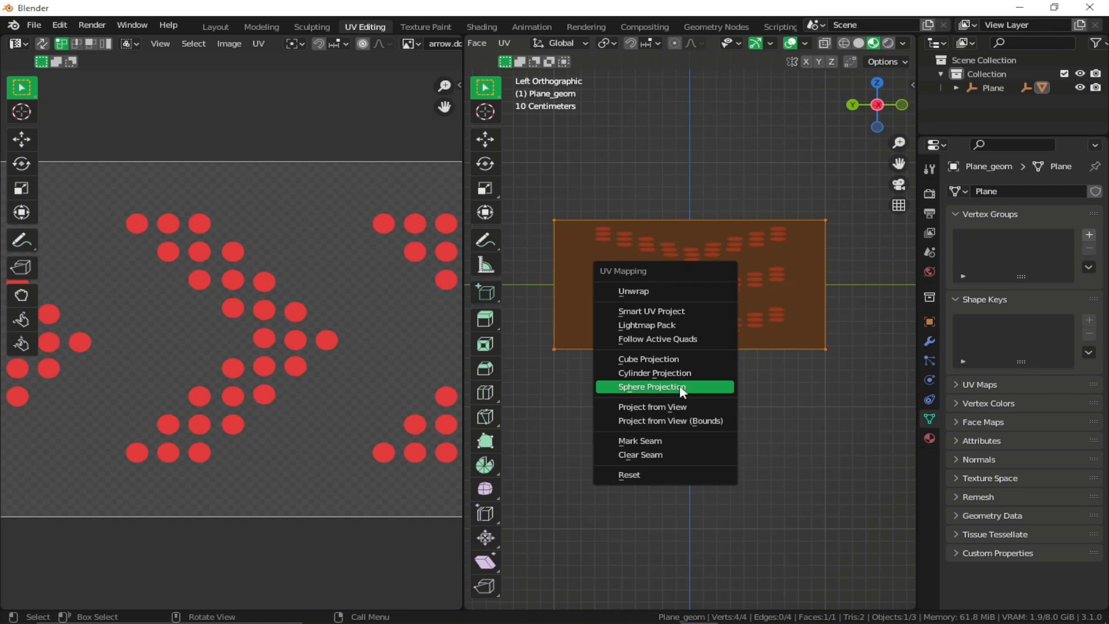
pyautogui.click(653, 406)
pyautogui.keyDown('shift'); pyautogui.moveTo(679, 402); pyautogui.dragTo(727, 385, button='middle'); pyautogui.keyUp('shift')
pyautogui.scroll(-6, 335, 335)
# Move and scale the projected UV face toward the texture's bounds
pyautogui.press('g')
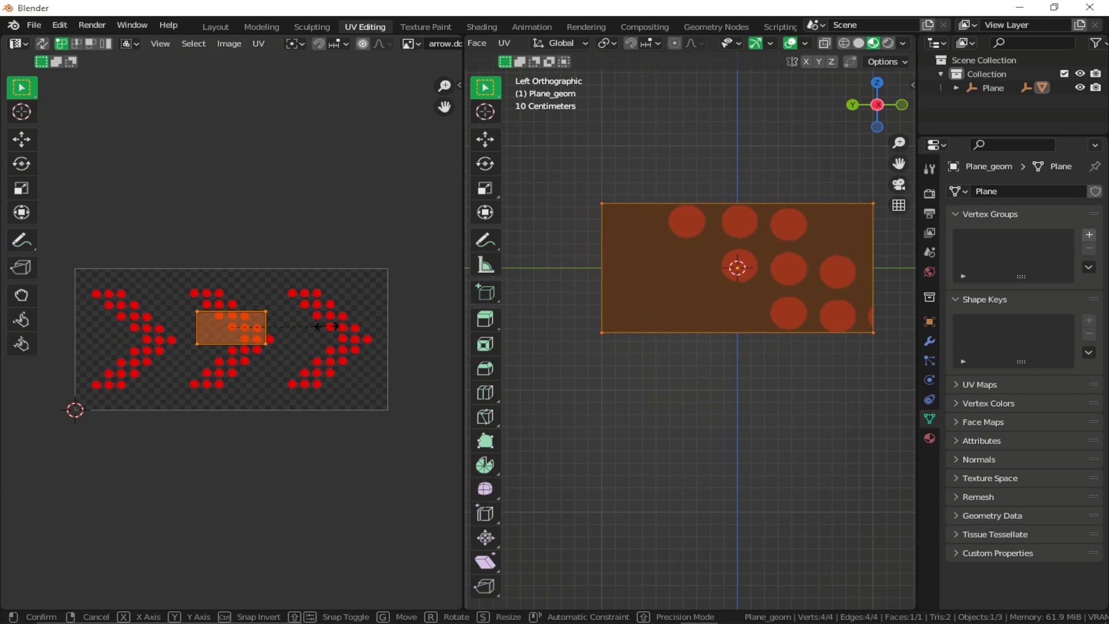
pyautogui.click(57, 300)
pyautogui.press('g')
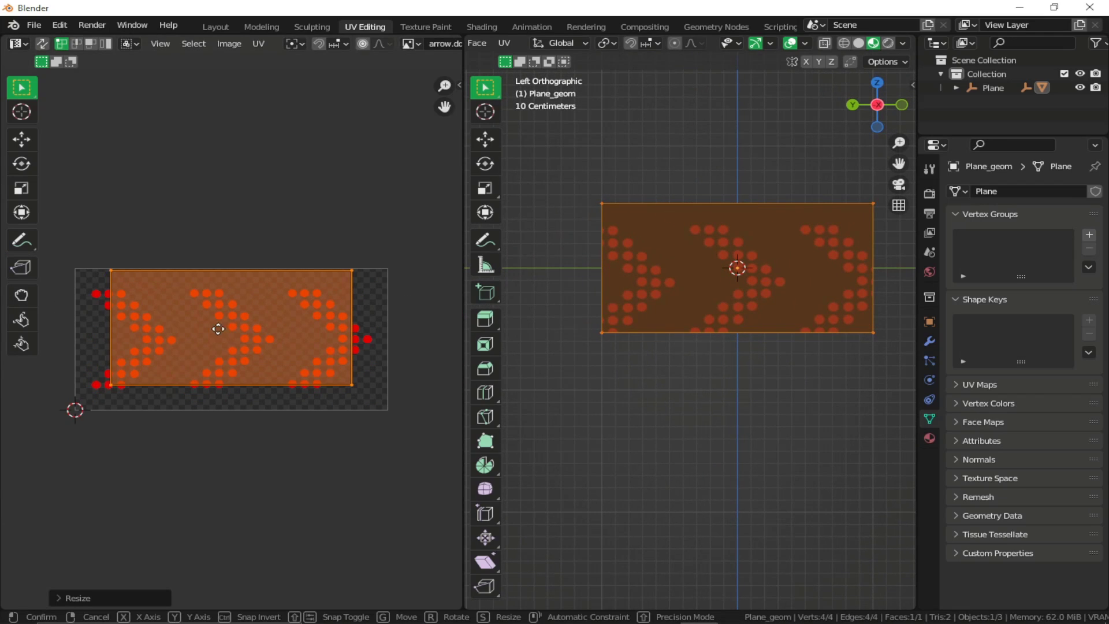
pyautogui.click(221, 335)
pyautogui.press('s')
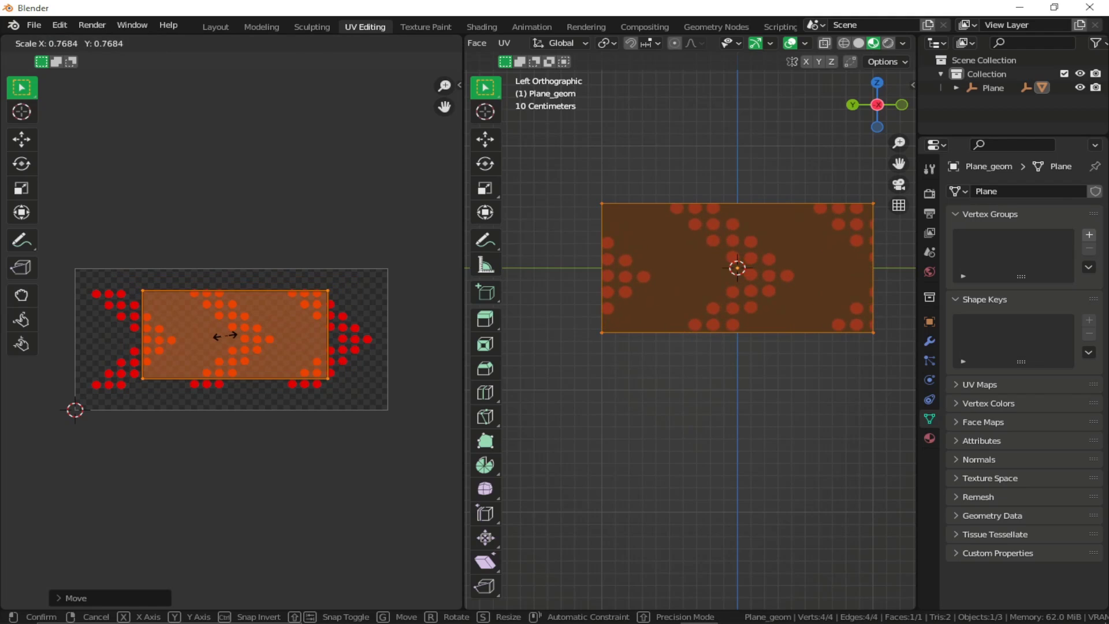
pyautogui.click(223, 334)
# Resize the UV face vertically and position it so three full arrows span the plane
pyautogui.press('s')
pyautogui.press('y')
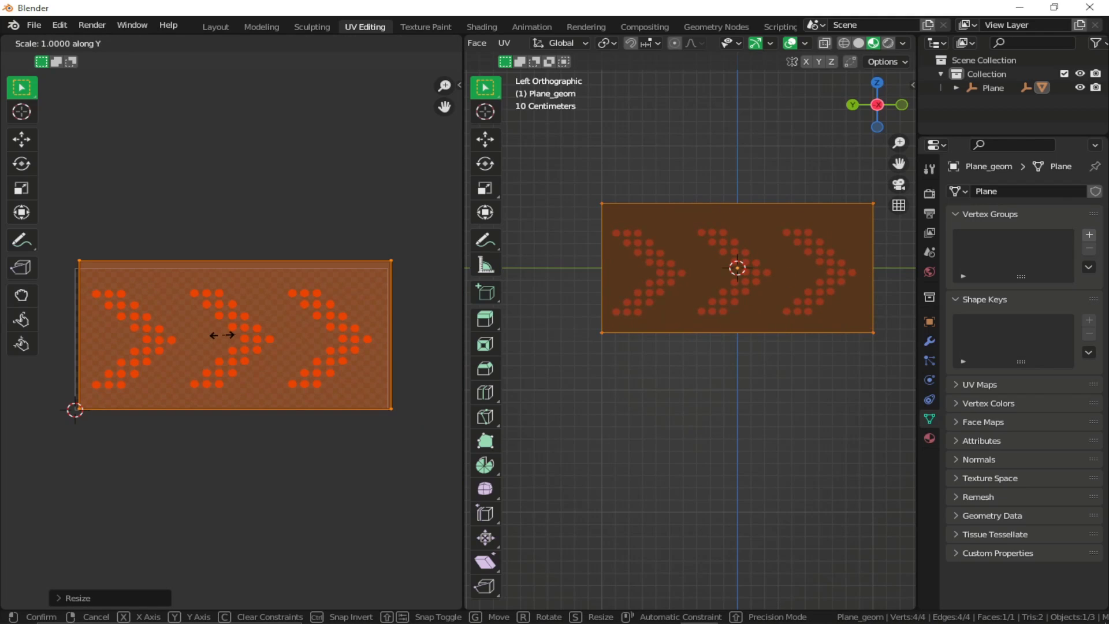
pyautogui.click(231, 335)
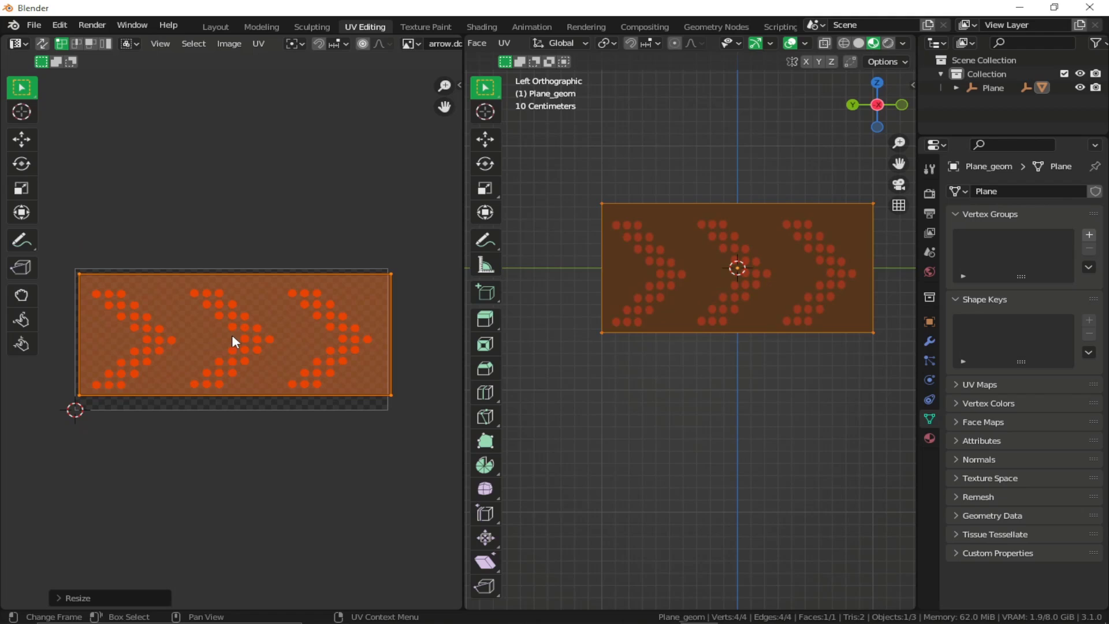
pyautogui.press('g')
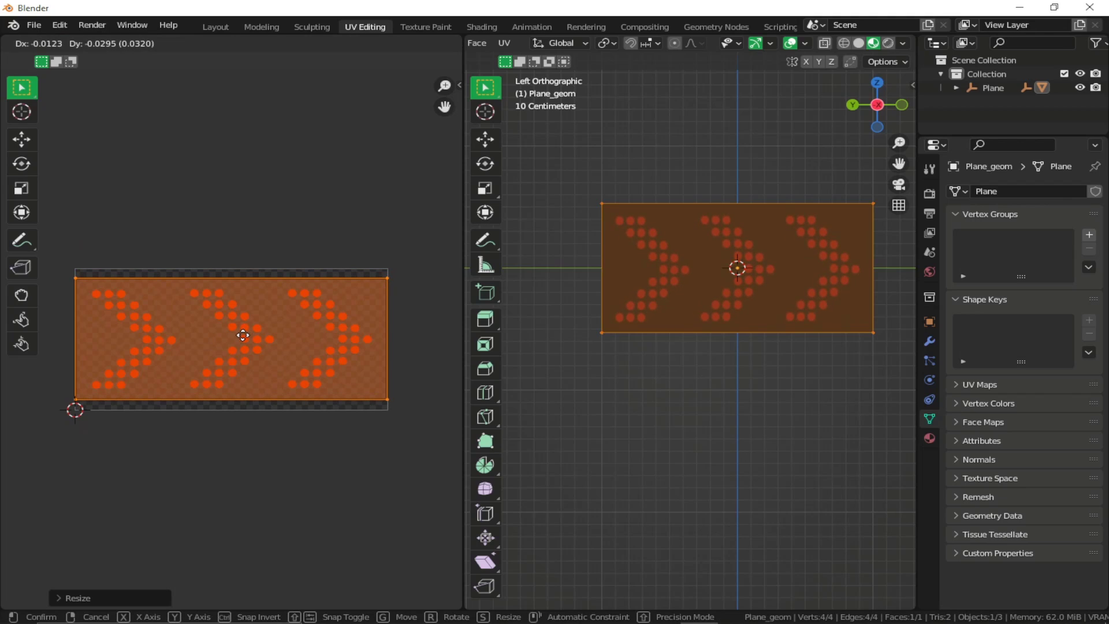
pyautogui.click(243, 334)
pyautogui.hotkey('ctrl', 'z')
pyautogui.hotkey('ctrl', 'z')
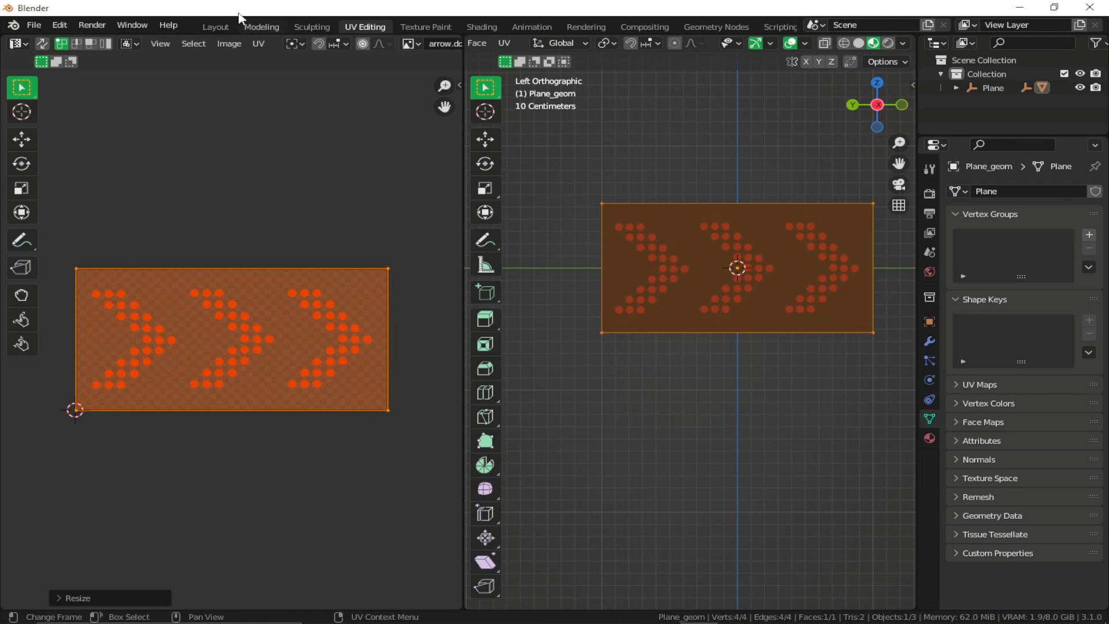
pyautogui.click(481, 27)
pyautogui.moveTo(474, 297)
pyautogui.mouseDown(button='middle')
pyautogui.moveTo(533, 214)
pyautogui.moveTo(507, 146)
pyautogui.moveTo(431, 196)
pyautogui.moveTo(660, 173)
pyautogui.mouseUp(button='middle')
# In Layout, select the arrow plane and view its three red arrows front-on in Material Preview
pyautogui.click(217, 27)
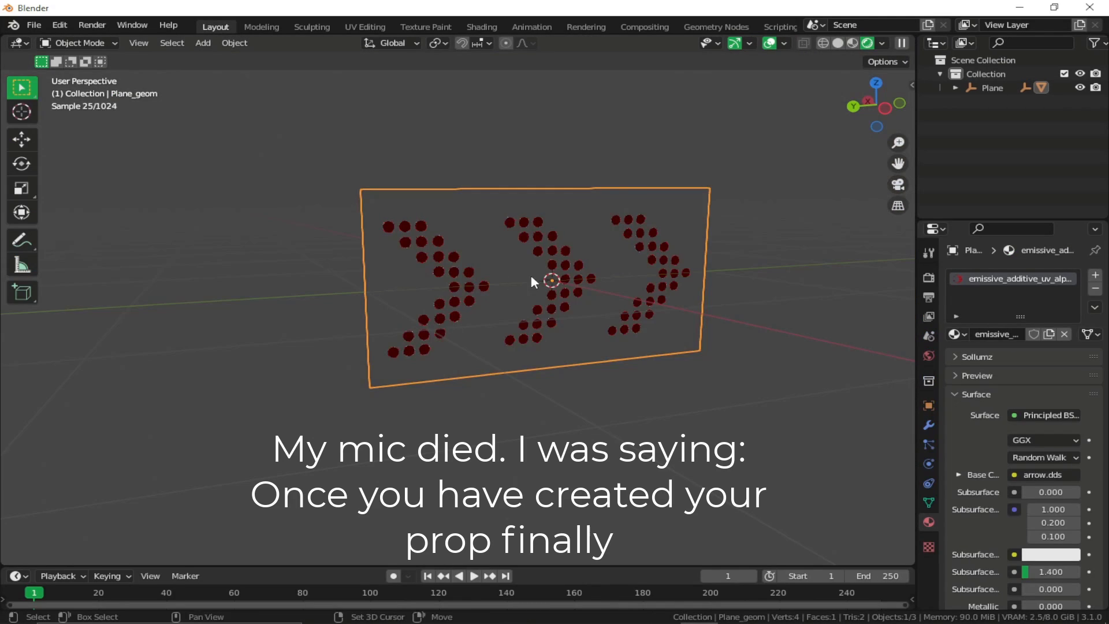
pyautogui.click(472, 154)
pyautogui.moveTo(471, 154); pyautogui.dragTo(664, 174, button='middle')
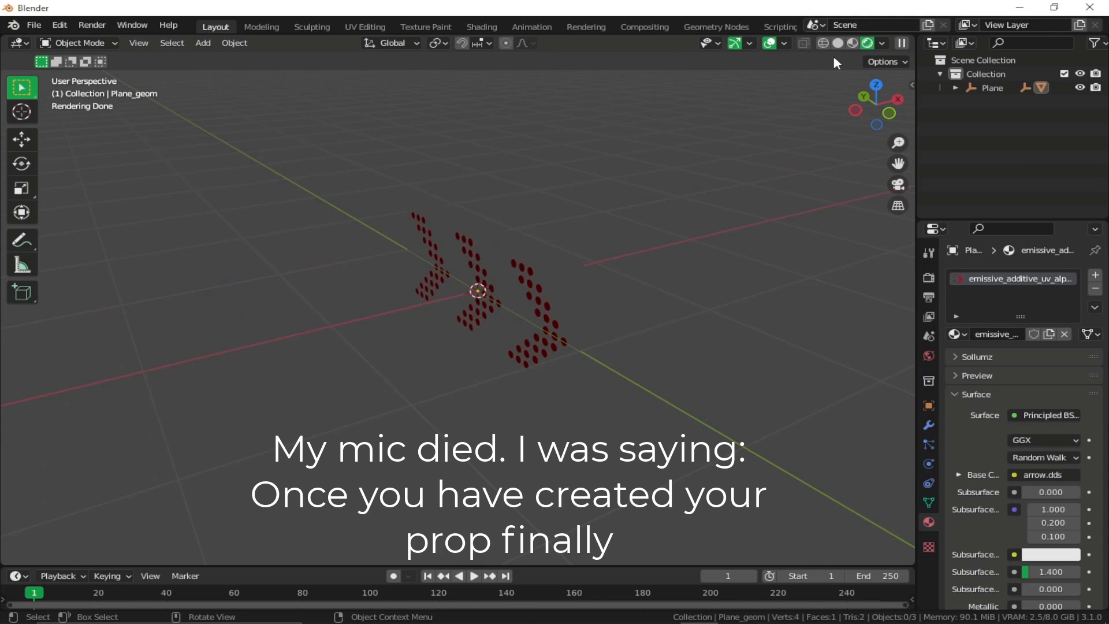
pyautogui.click(852, 42)
pyautogui.moveTo(487, 304)
pyautogui.mouseDown(button='middle')
pyautogui.moveTo(587, 261)
pyautogui.moveTo(534, 278)
pyautogui.moveTo(543, 293)
pyautogui.mouseUp(button='middle')
pyautogui.click(531, 275)
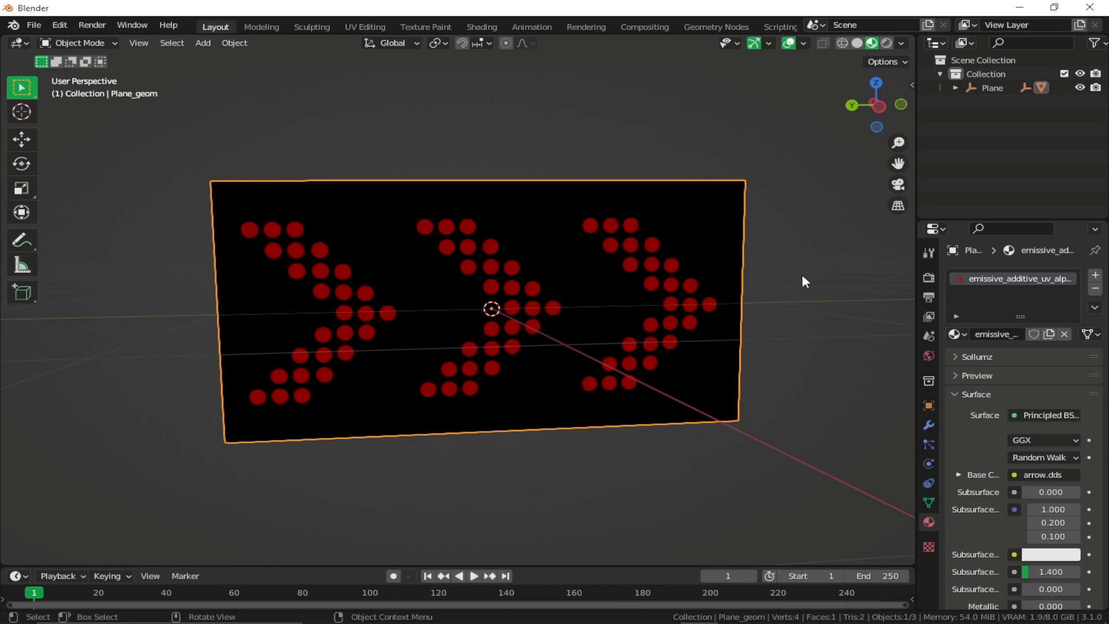
pyautogui.moveTo(497, 298); pyautogui.dragTo(606, 293, button='middle')
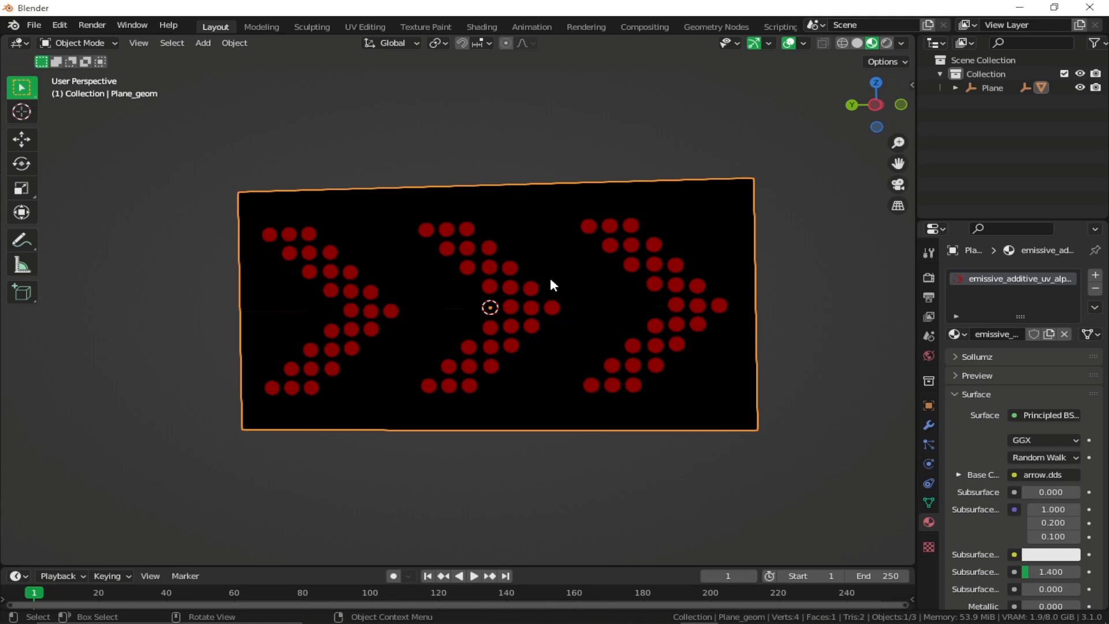
# In Sollumz Animations Tools, set Type to UV and create a clip dictionary template
pyautogui.press('n')
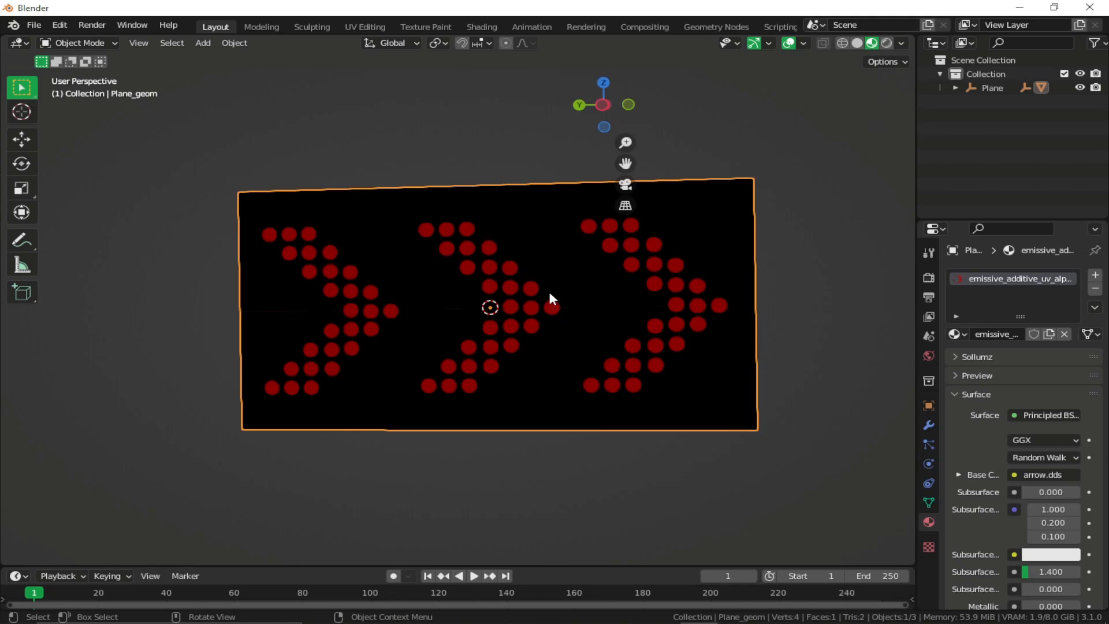
pyautogui.click(688, 170)
pyautogui.click(689, 118)
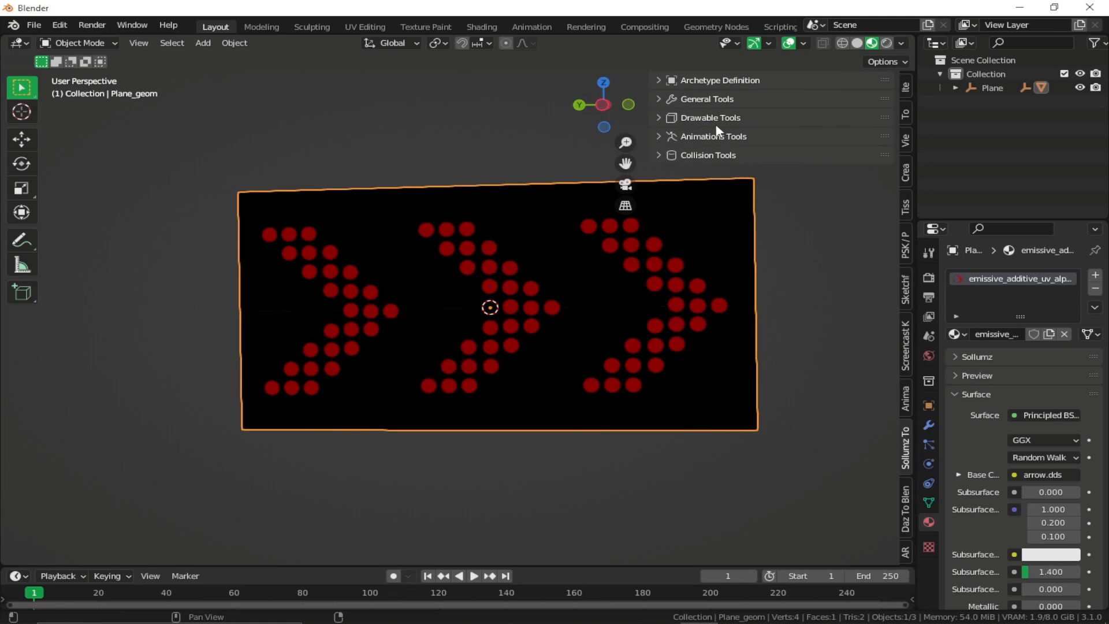
pyautogui.click(714, 137)
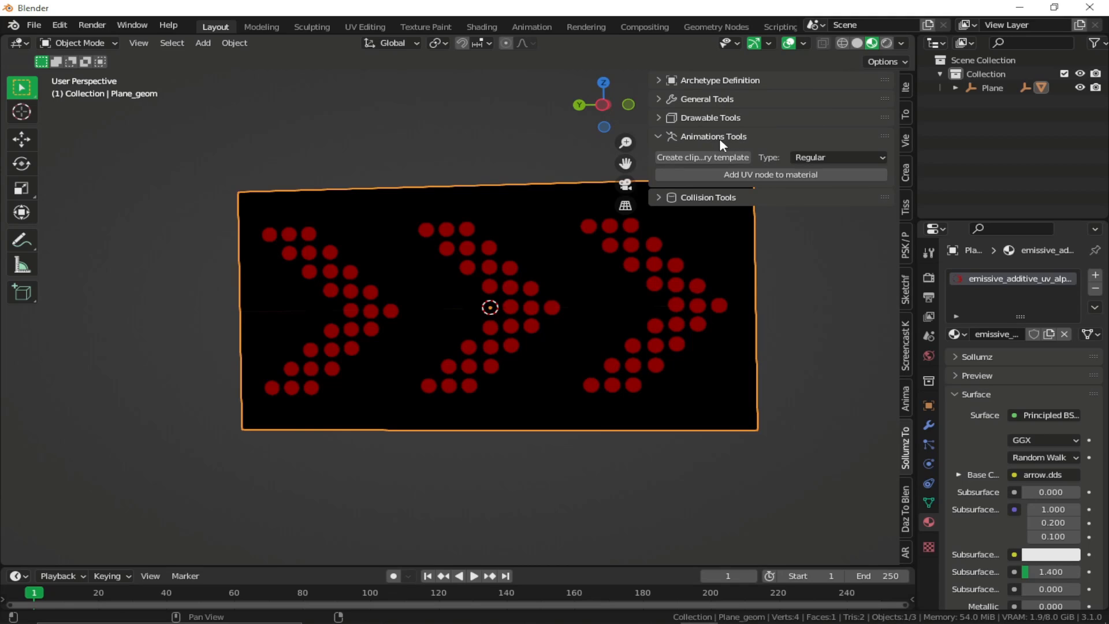
pyautogui.click(847, 157)
pyautogui.click(811, 189)
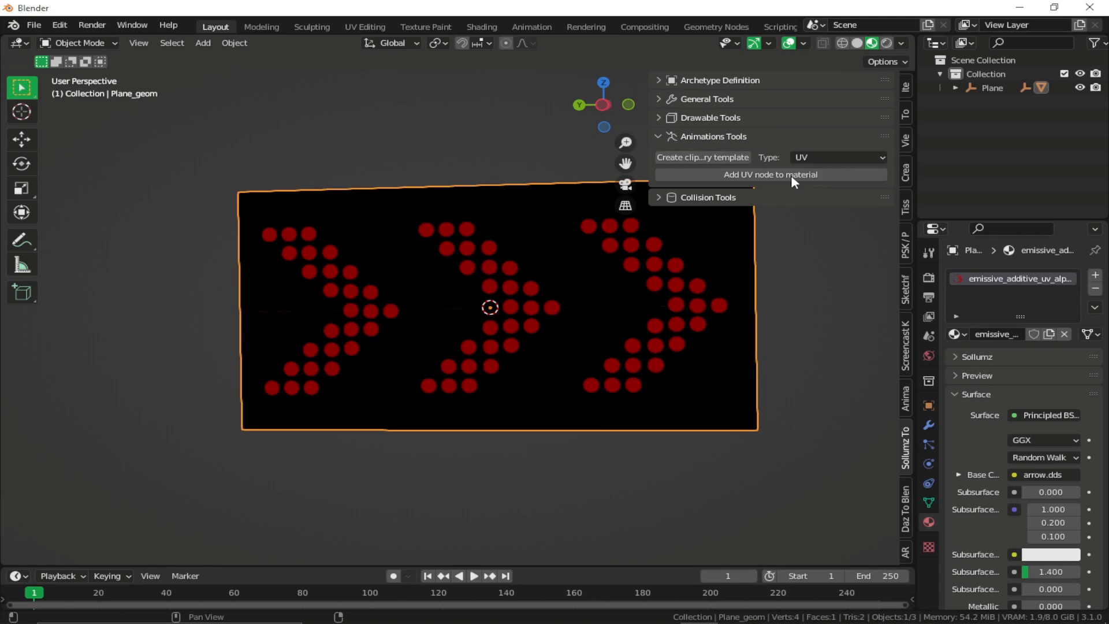
pyautogui.click(699, 156)
# Rename the Plane object to uv_prop in the Outliner
pyautogui.keyDown('shift'); pyautogui.moveTo(712, 307); pyautogui.dragTo(575, 297, button='middle'); pyautogui.keyUp('shift')
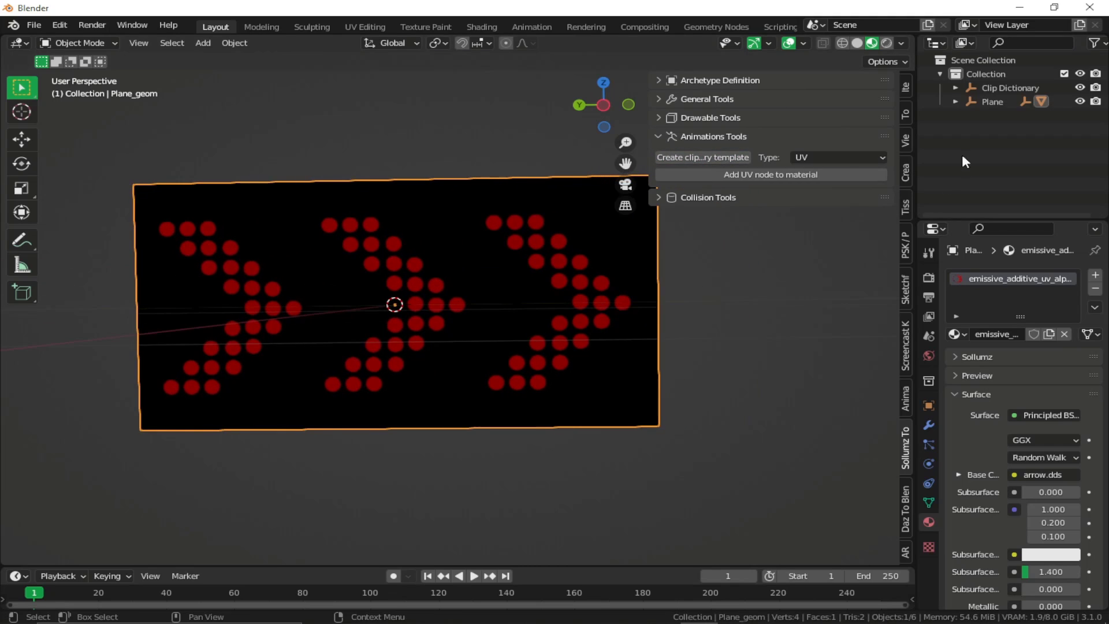
pyautogui.doubleClick(993, 102)
pyautogui.write('plane')
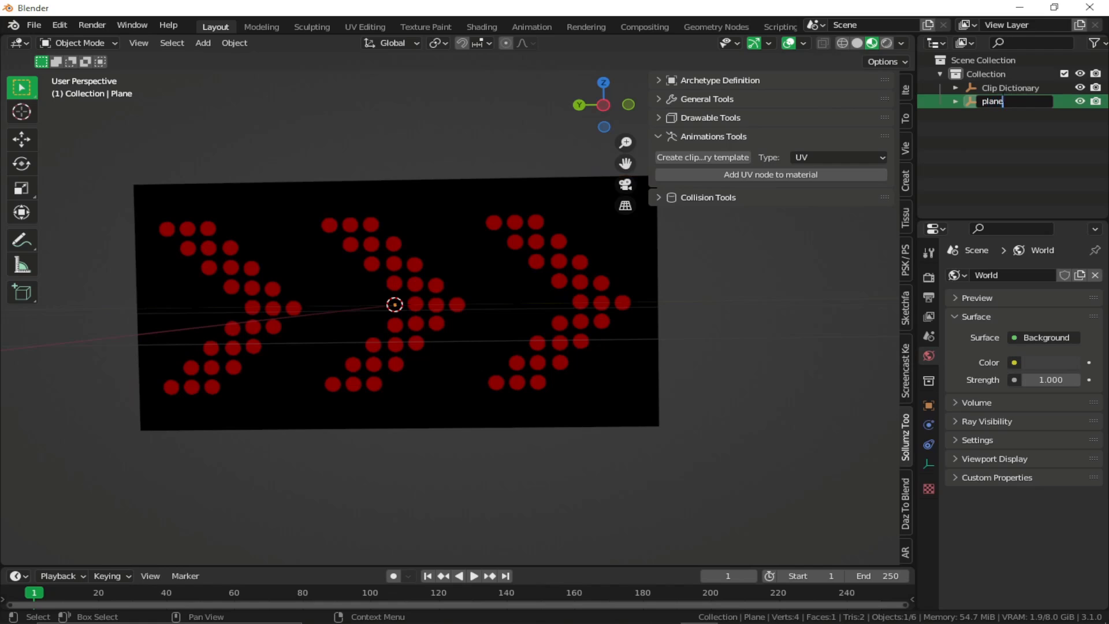
pyautogui.press('Return')
pyautogui.moveTo(915, 93)
pyautogui.mouseDown()
pyautogui.moveTo(840, 101)
pyautogui.moveTo(913, 98)
pyautogui.mouseUp()
pyautogui.doubleClick(993, 101)
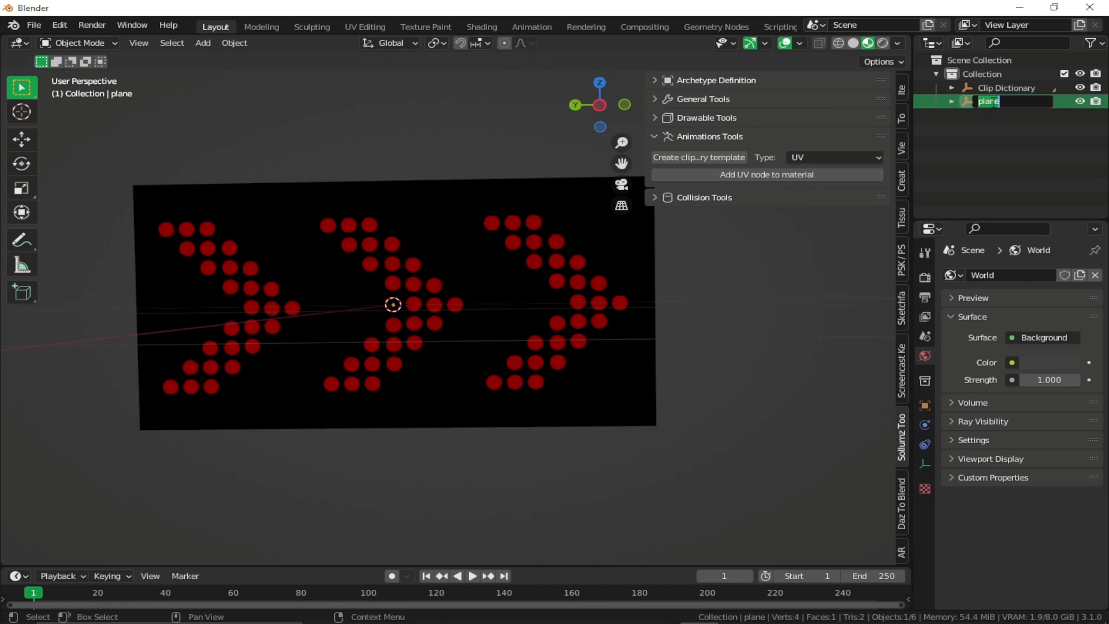
pyautogui.write('uv_prop')
pyautogui.press('Return')
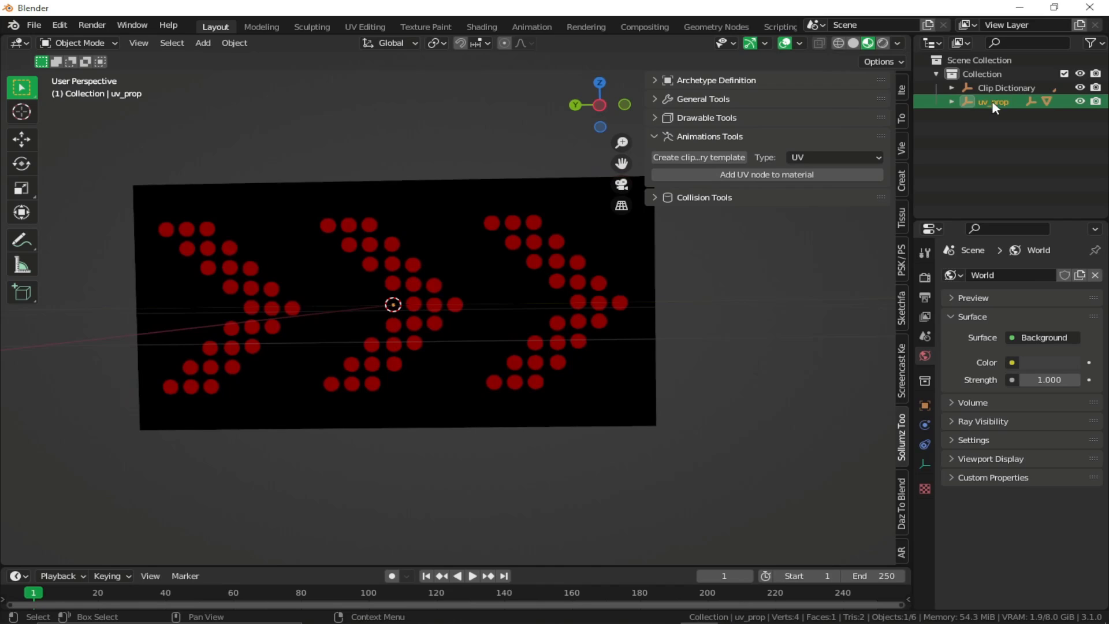
# Rename the Clip Dictionary to clip@uv_prop, expand it, and reselect the arrow plane
pyautogui.click(1008, 88)
pyautogui.doubleClick(1015, 88)
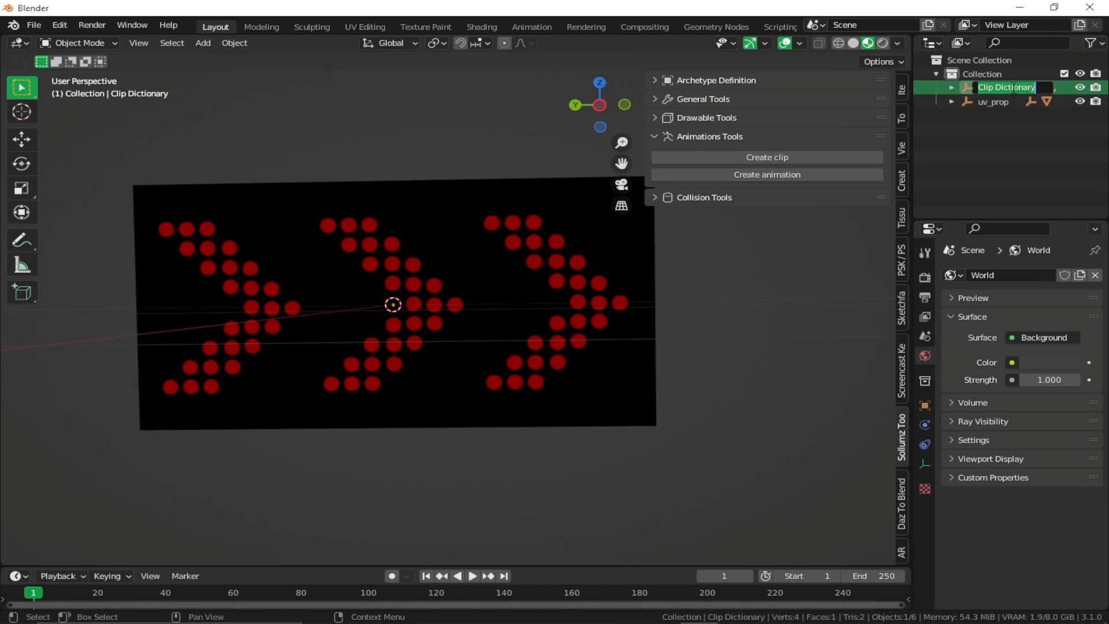
pyautogui.write('clip@')
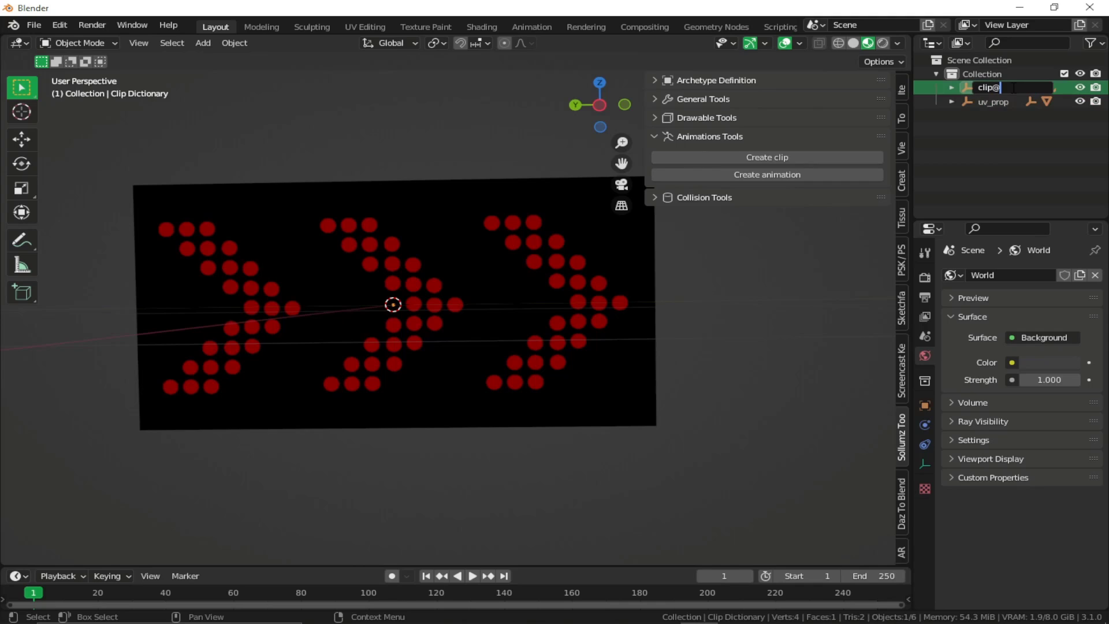
pyautogui.write('uv_prop')
pyautogui.press('Return')
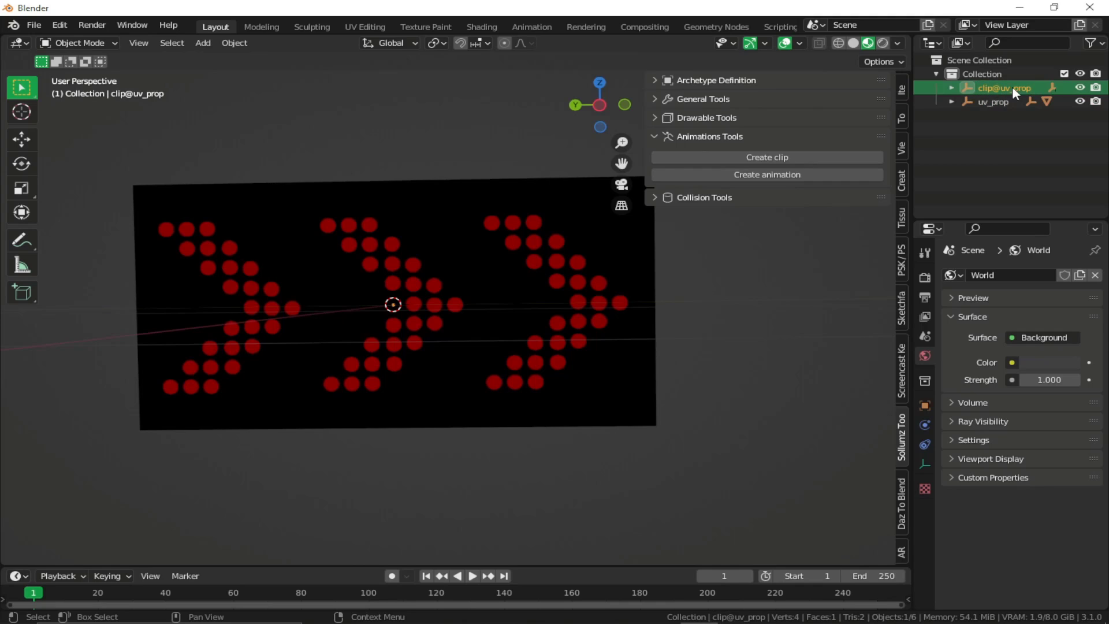
pyautogui.click(952, 88)
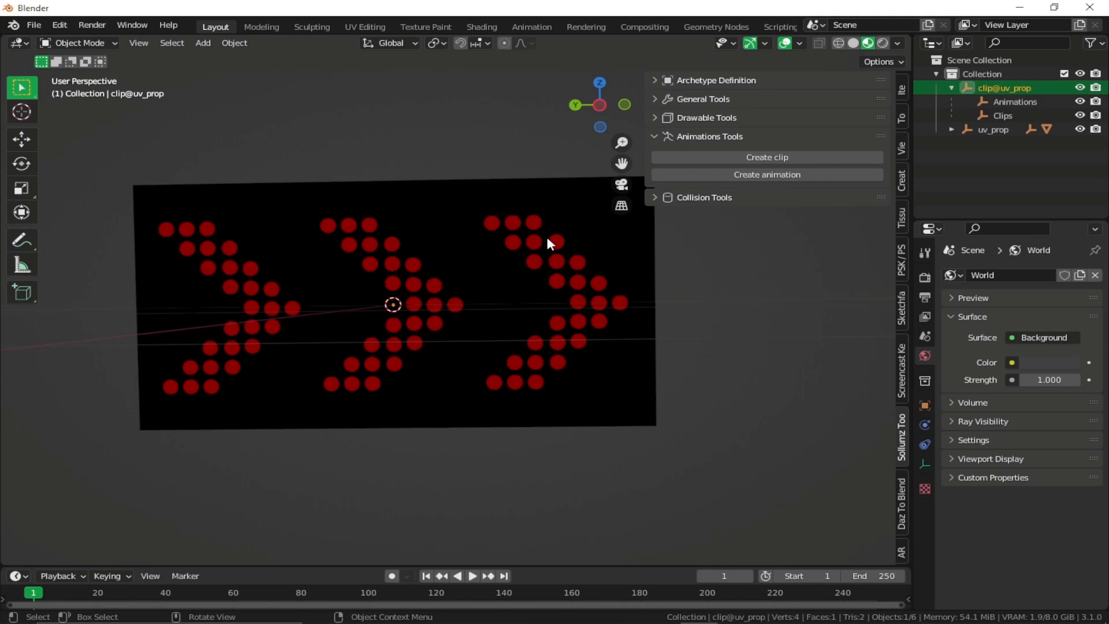
pyautogui.click(510, 261)
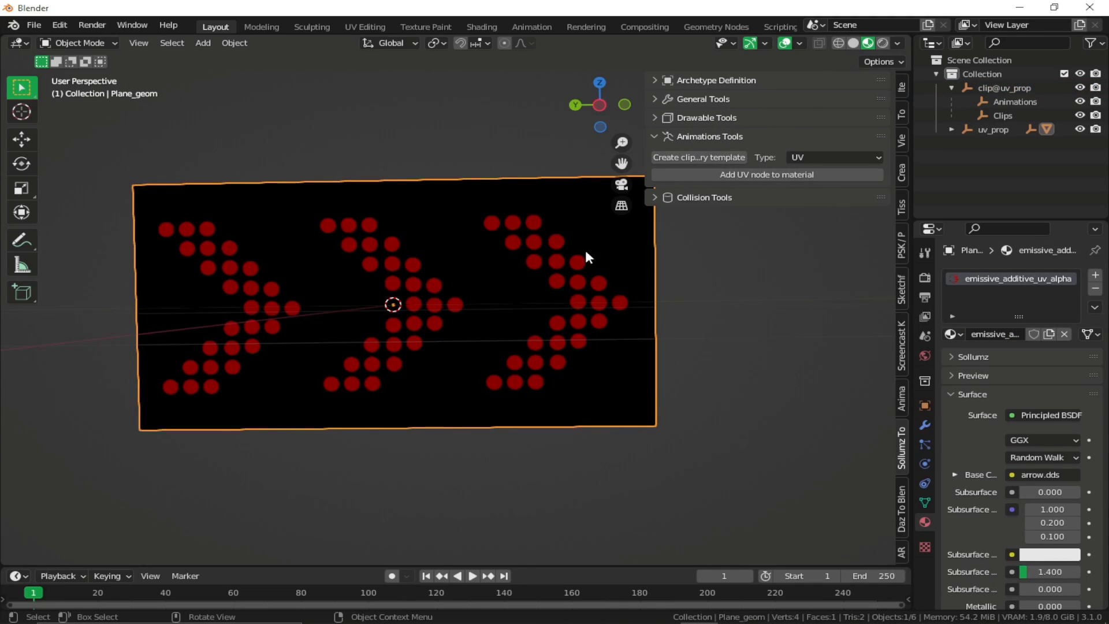
# Add a UV animation node to the plane's emissive_additive_uv_alpha material
pyautogui.moveTo(476, 287); pyautogui.dragTo(446, 291, button='middle')
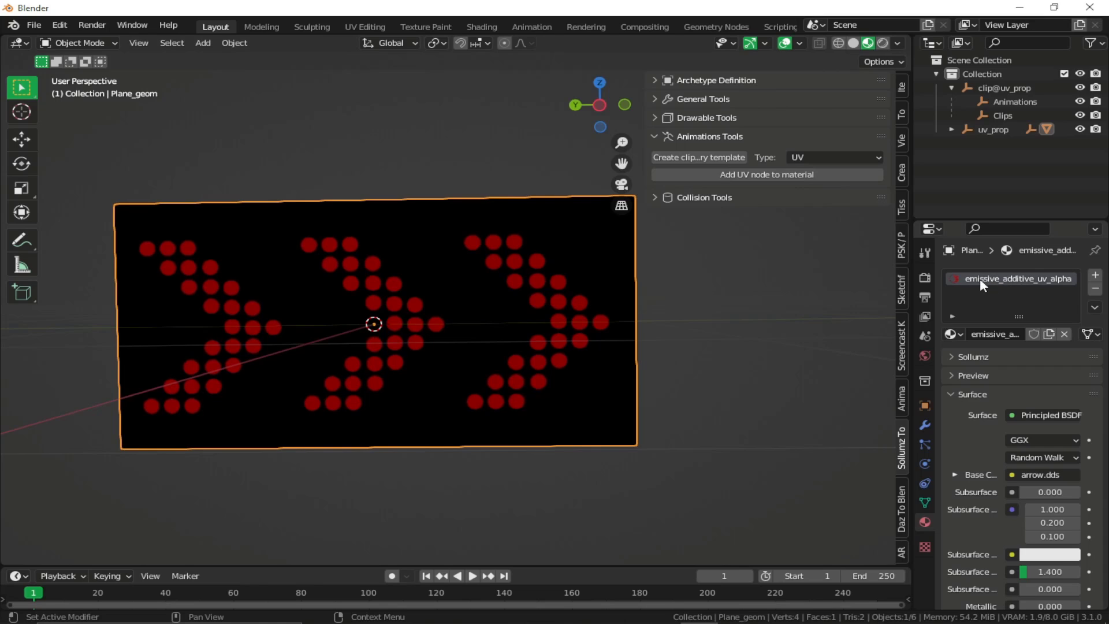
pyautogui.click(760, 175)
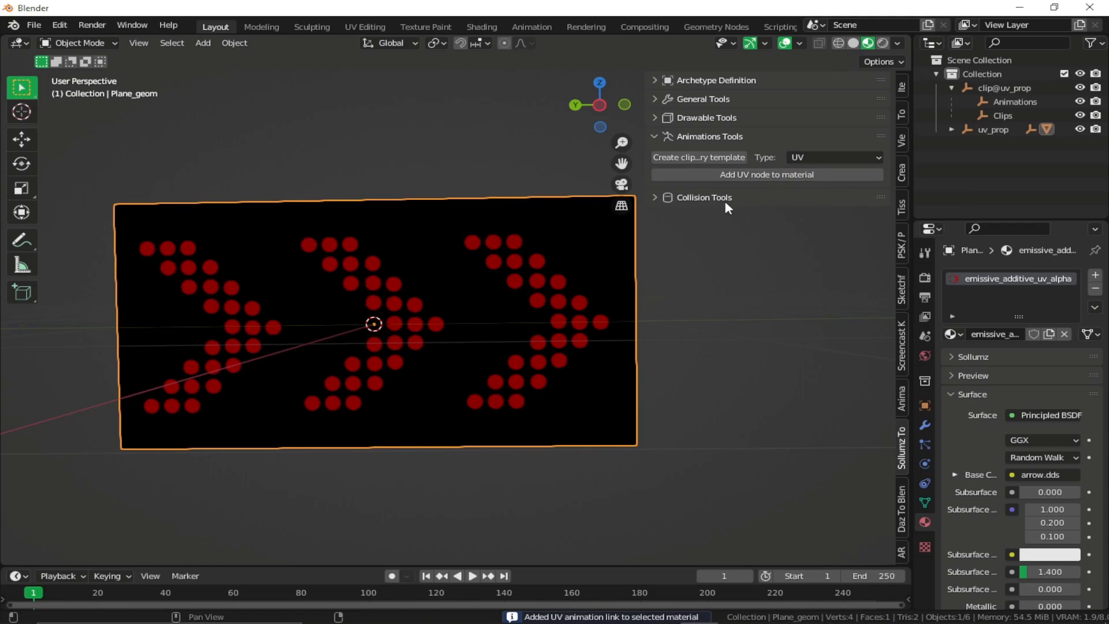
# In the Shading workspace, bring the material's node graph and arrow.dds texture node into view
pyautogui.keyDown('ctrl'); pyautogui.scroll(2, 423, 285); pyautogui.keyUp('ctrl')
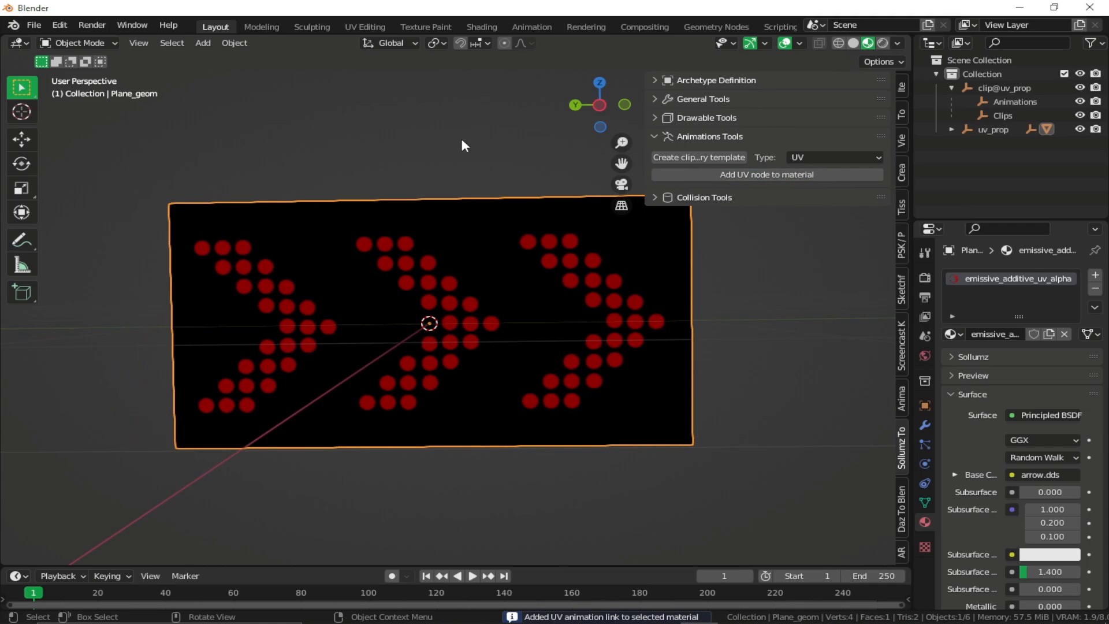
pyautogui.click(487, 28)
pyautogui.moveTo(311, 442); pyautogui.dragTo(355, 426, button='middle')
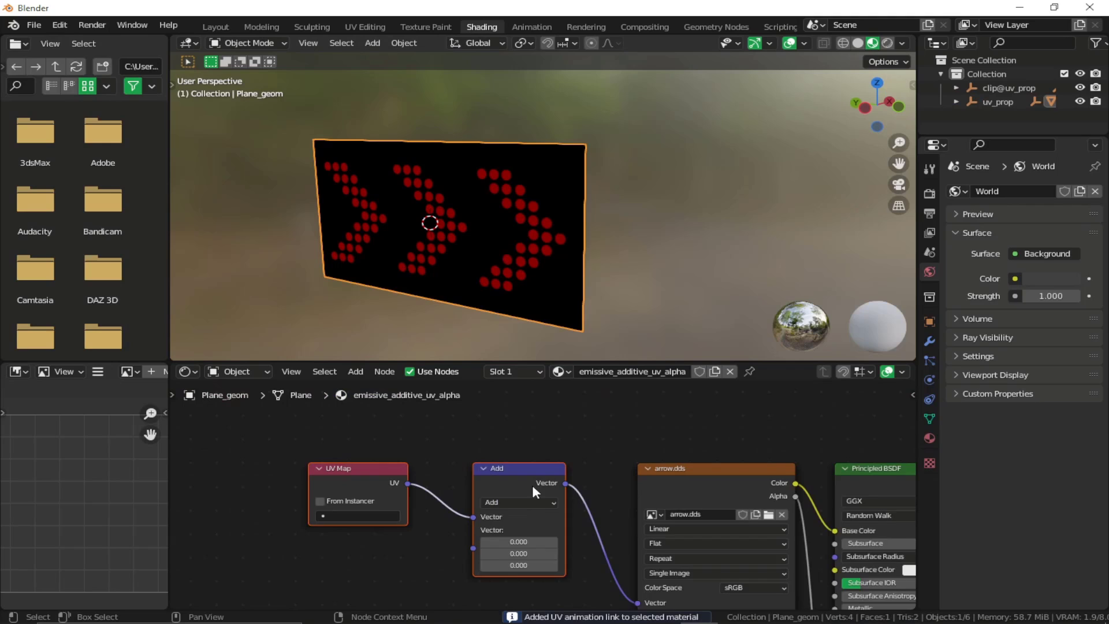
pyautogui.scroll(1, 532, 485)
pyautogui.click(661, 436)
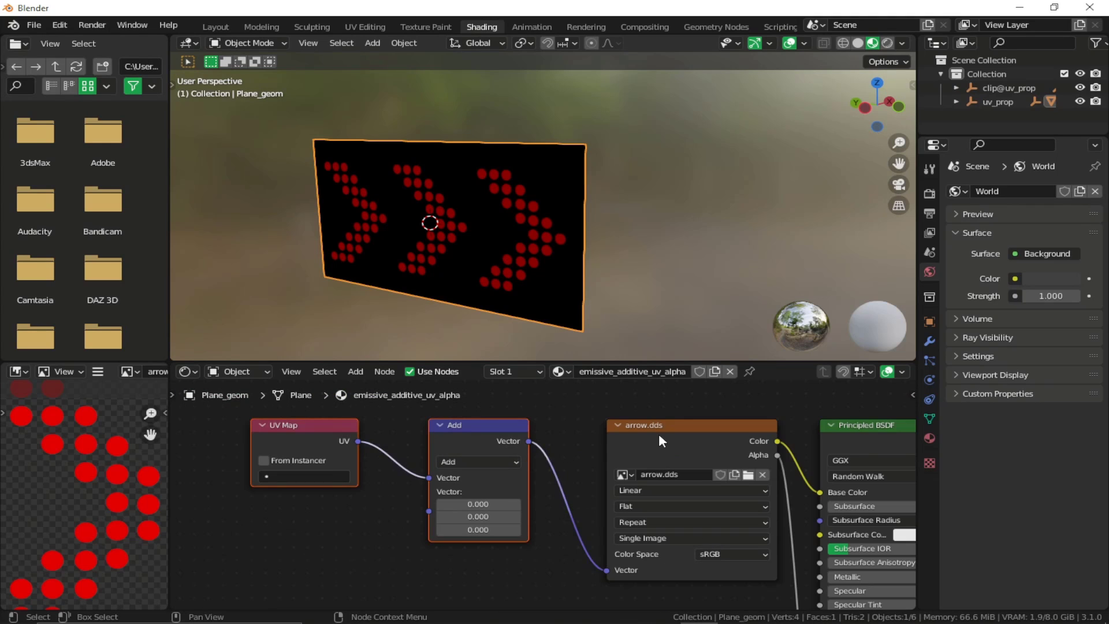
pyautogui.click(635, 440)
pyautogui.moveTo(577, 455); pyautogui.dragTo(601, 447, button='middle')
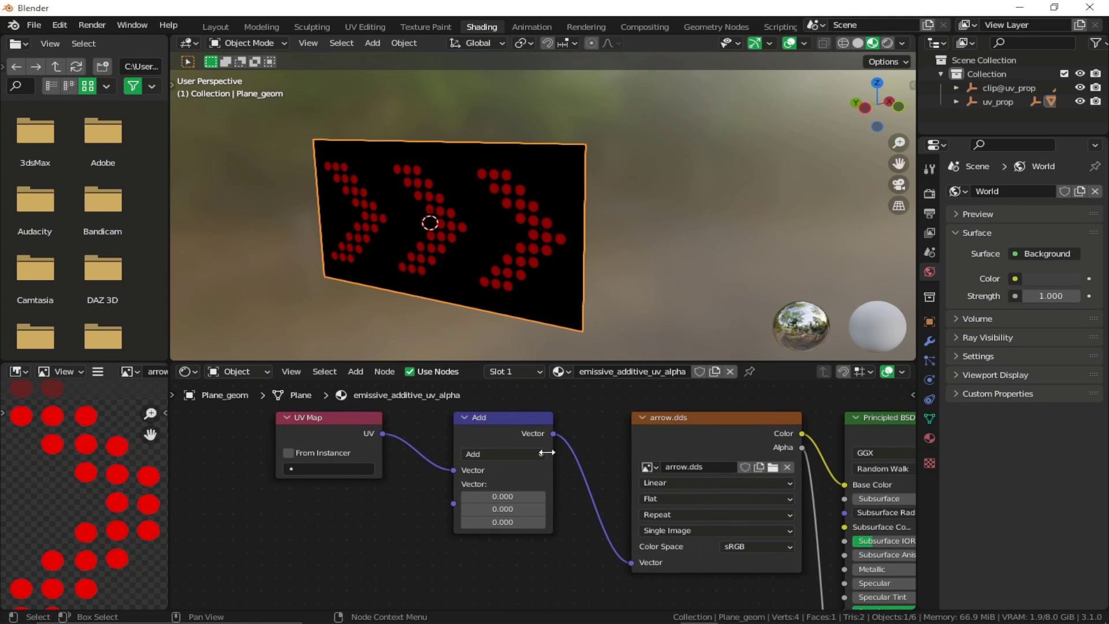
# Split the node editor to add a Timeline and set its start frame to 0
pyautogui.moveTo(333, 362); pyautogui.dragTo(332, 289)
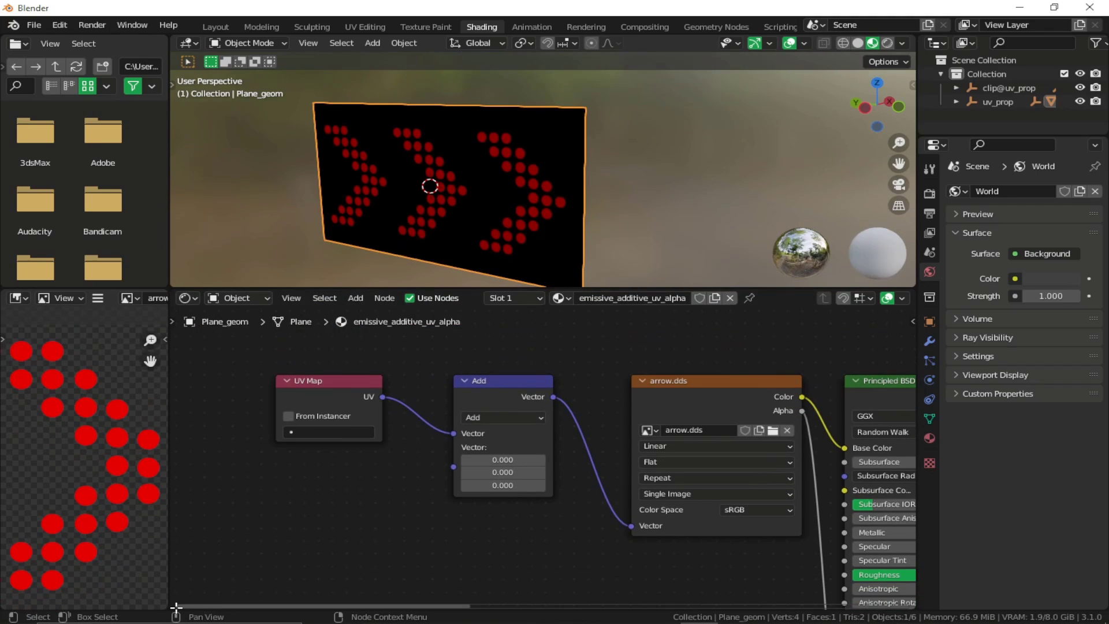
pyautogui.moveTo(174, 607); pyautogui.dragTo(182, 520)
pyautogui.click(186, 526)
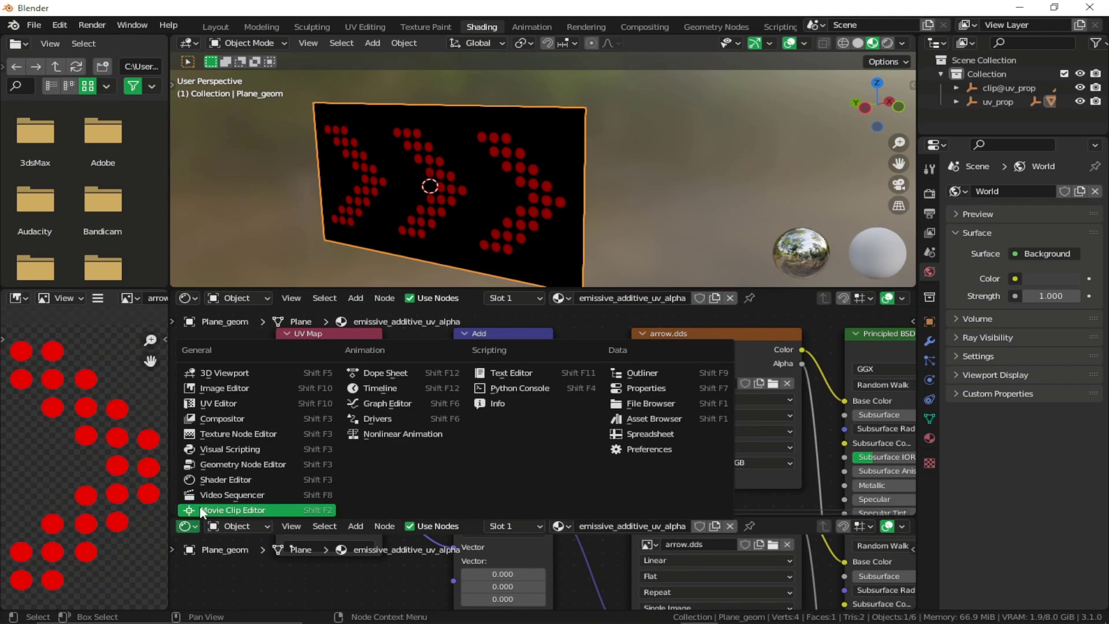
pyautogui.click(375, 388)
pyautogui.click(781, 526)
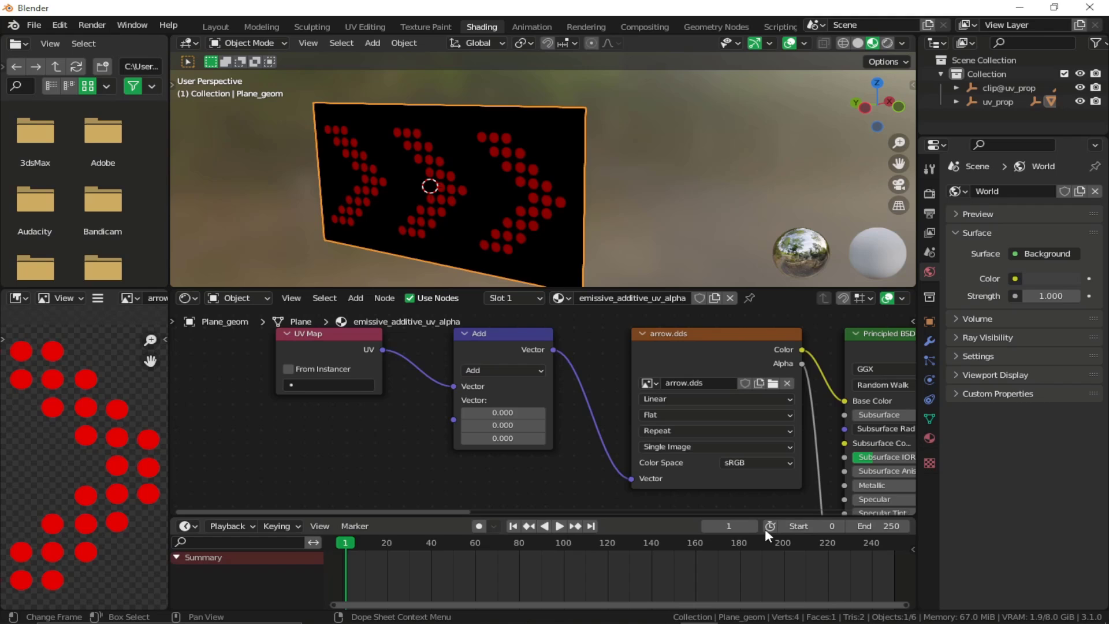
pyautogui.click(706, 526)
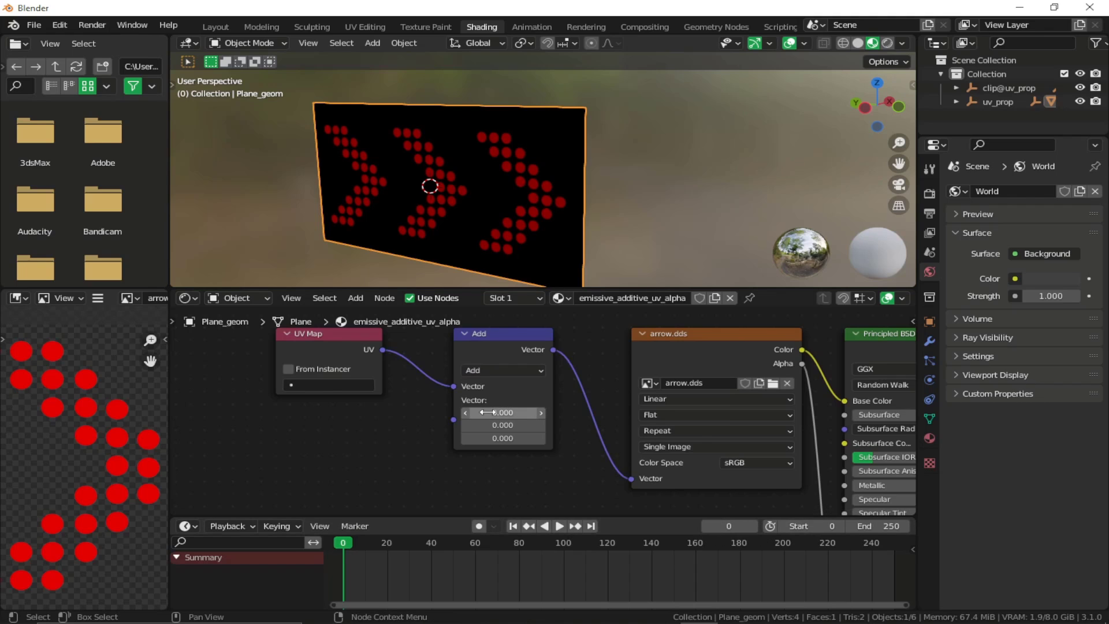
# Set the Add node's X offset to 0 and keyframe it at frame 0
pyautogui.scroll(2, 475, 369)
pyautogui.moveTo(513, 429); pyautogui.dragTo(560, 430)
pyautogui.click(513, 430)
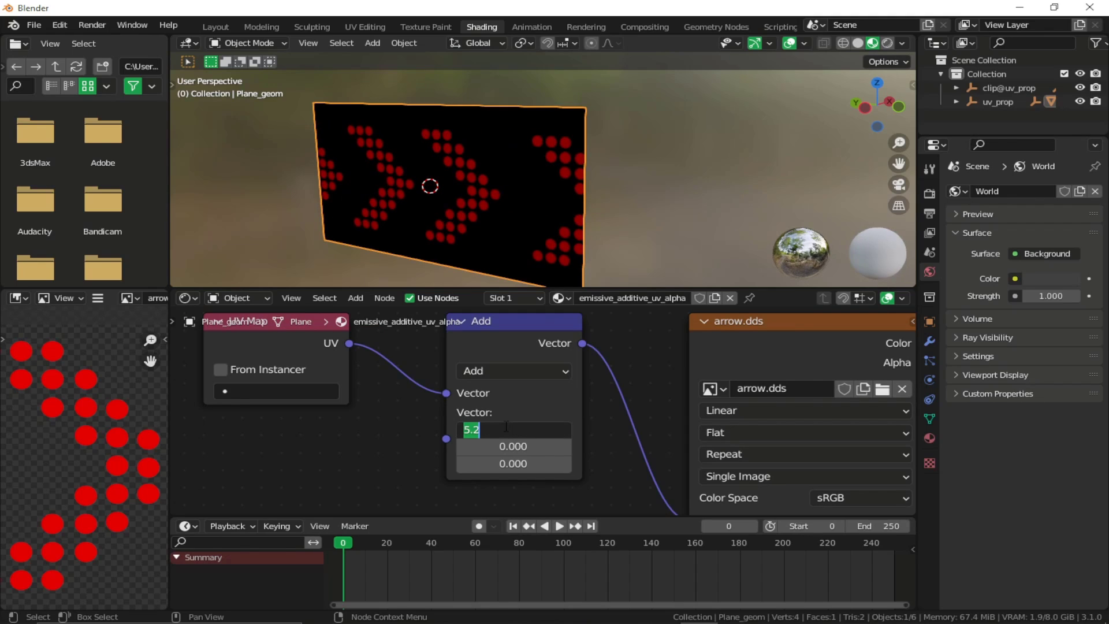
pyautogui.write('0')
pyautogui.press('Return')
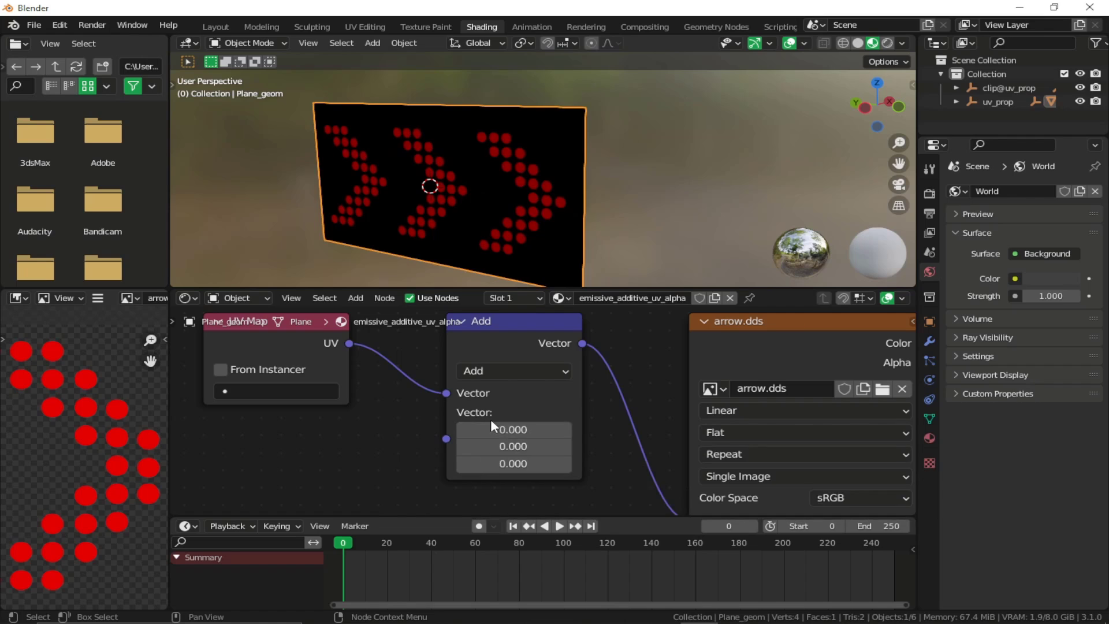
pyautogui.press('i')
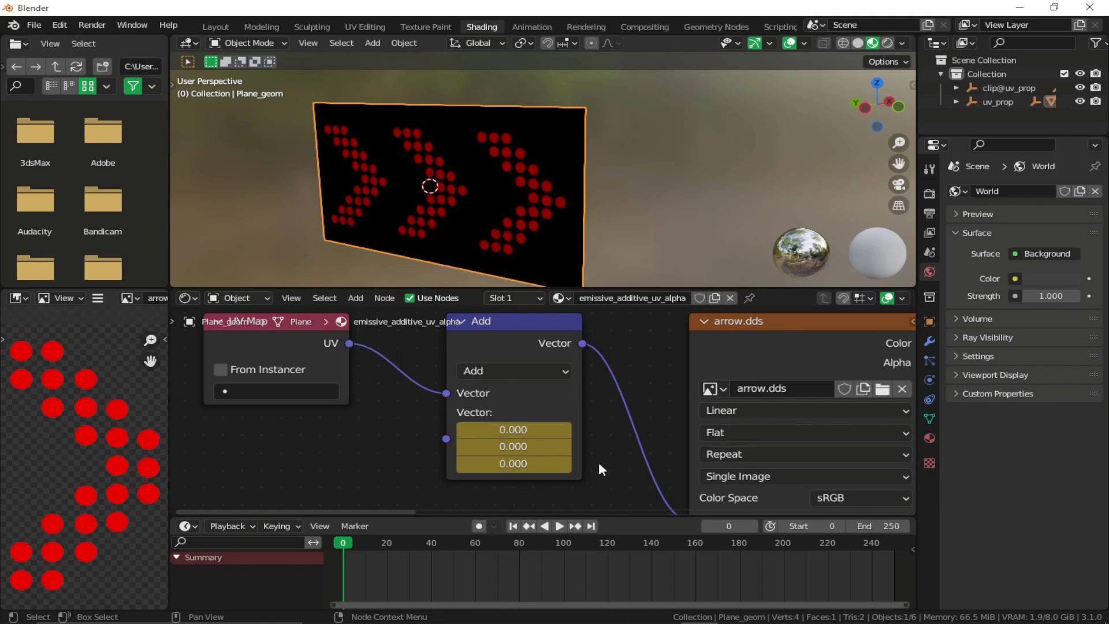
pyautogui.moveTo(525, 347)
pyautogui.mouseDown(button='middle')
pyautogui.moveTo(545, 374)
pyautogui.moveTo(528, 367)
pyautogui.mouseUp(button='middle')
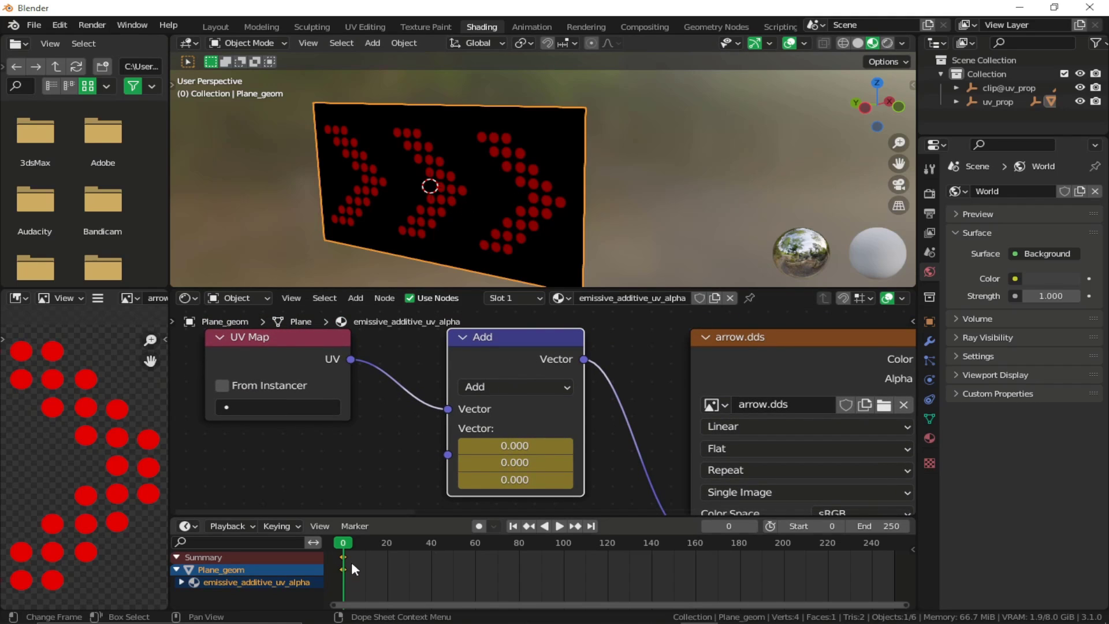
# Keyframe the Add node's X offset at -1 on frame 30
pyautogui.press('space')
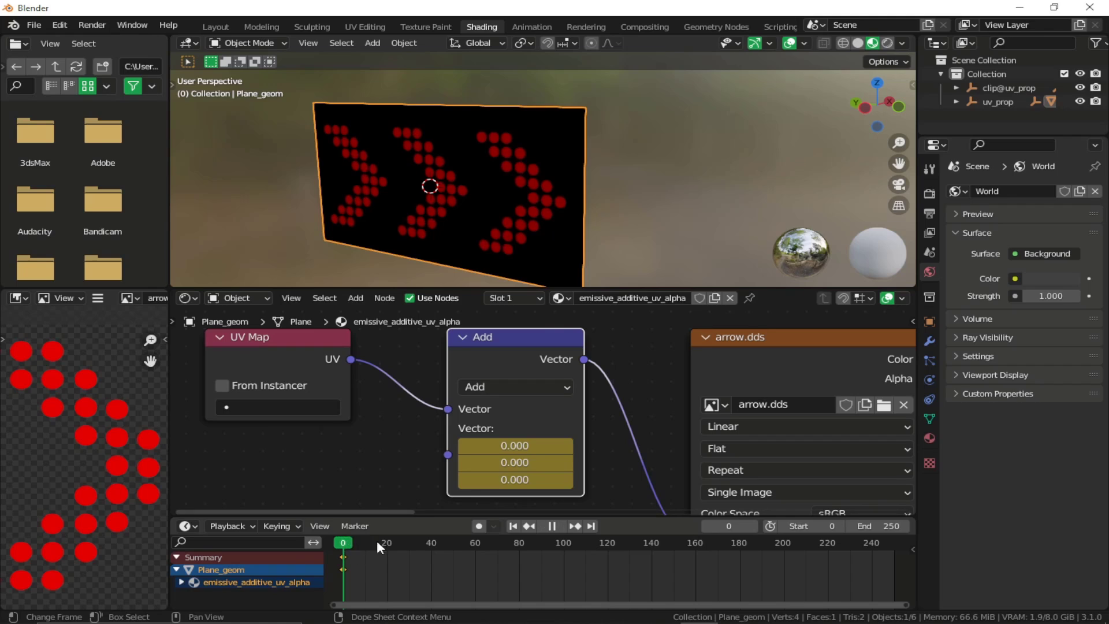
pyautogui.press('space')
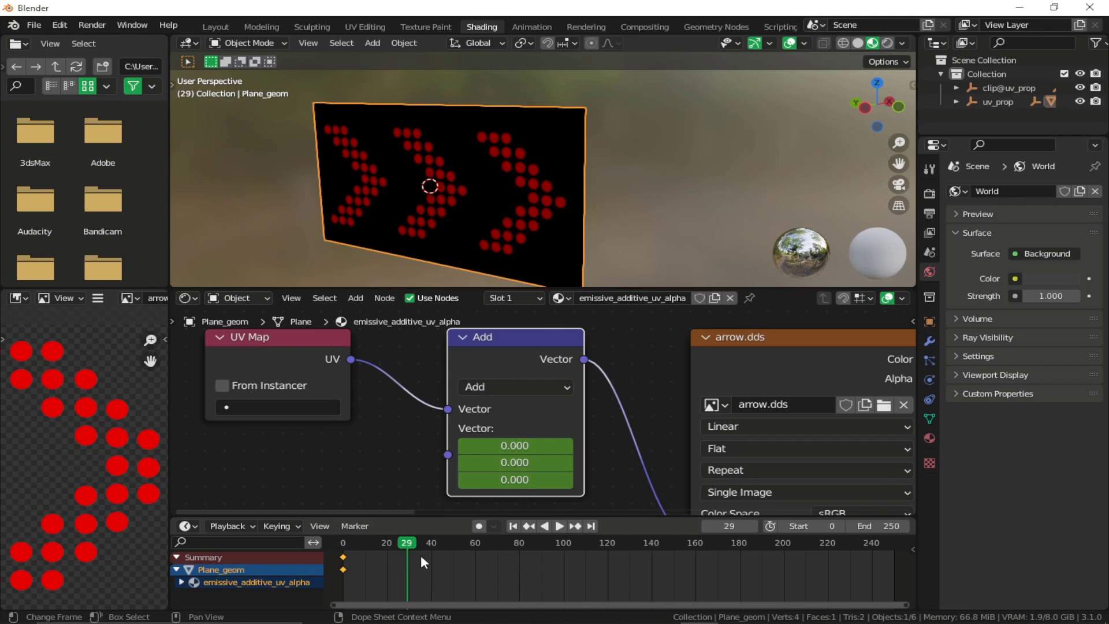
pyautogui.click(753, 526)
pyautogui.doubleClick(526, 446)
pyautogui.write('1')
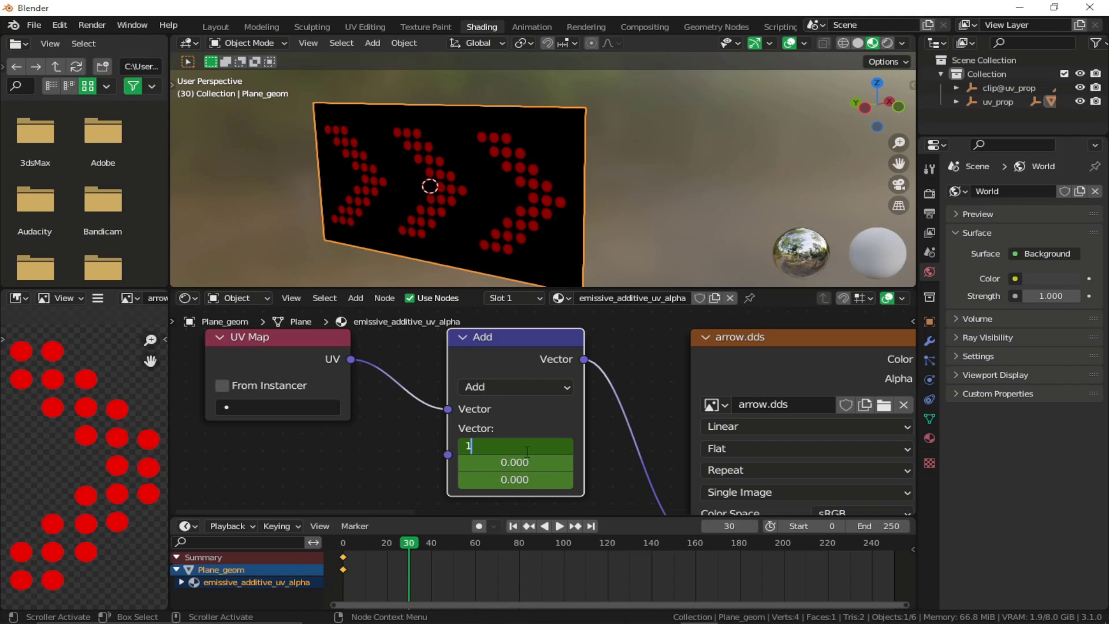
pyautogui.write('-')
pyautogui.press('Return')
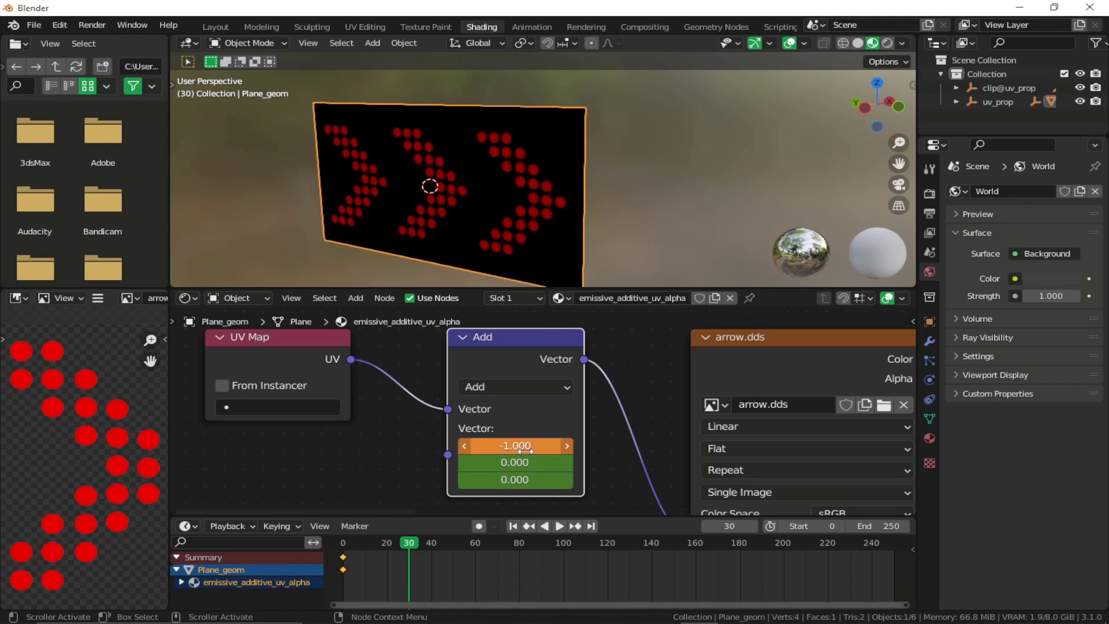
pyautogui.press('i')
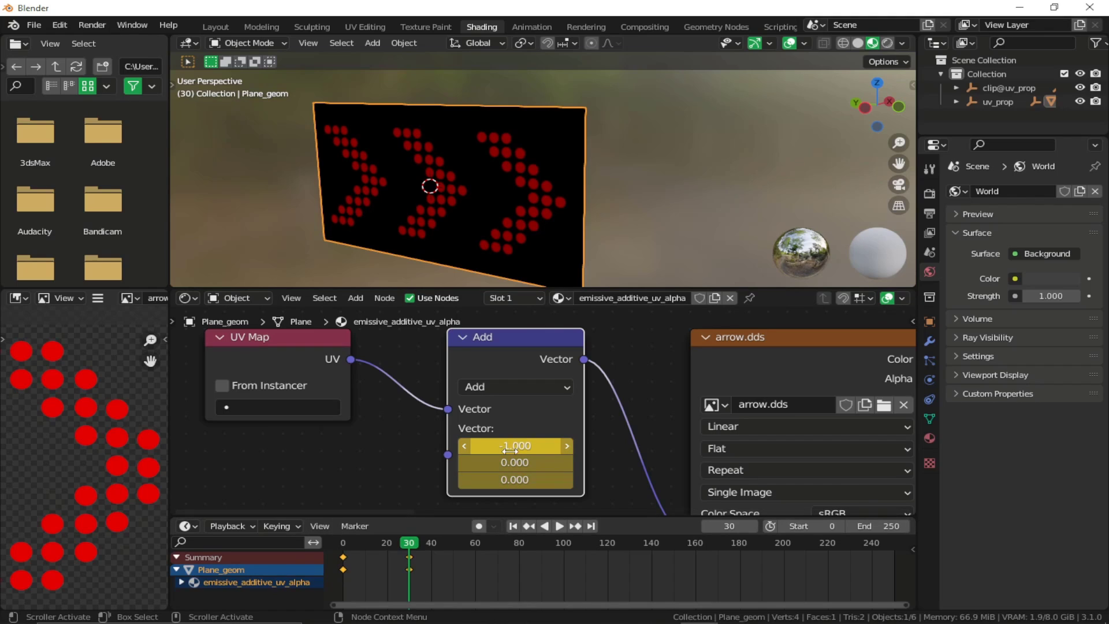
# Preview the animation from the start, then keyframe the X offset at -2 on frame 60
pyautogui.click(338, 556)
pyautogui.press('space')
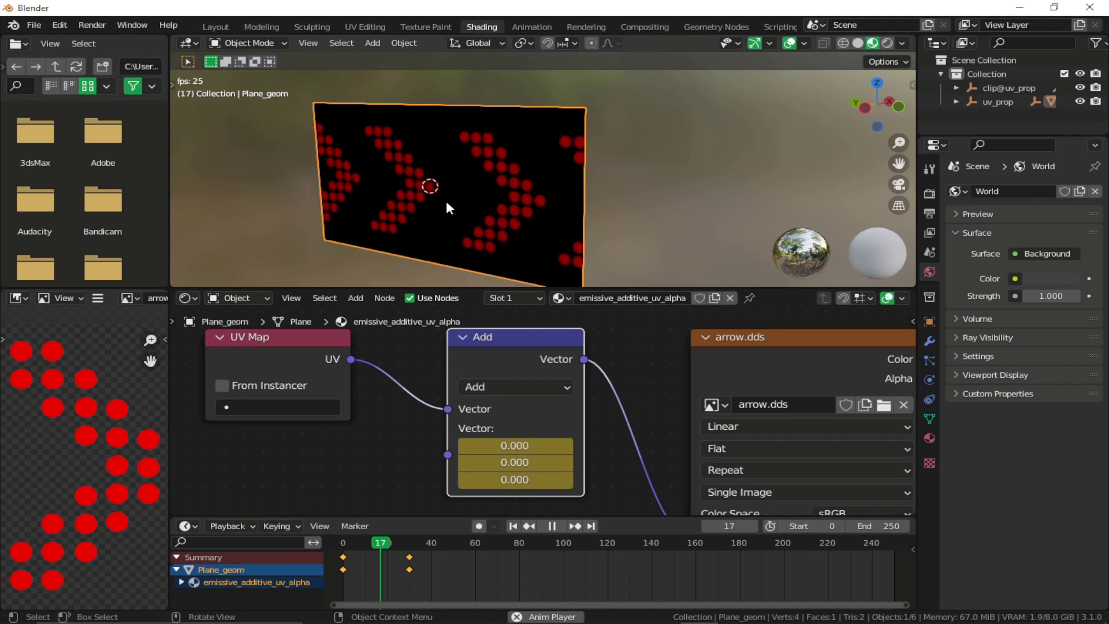
pyautogui.moveTo(446, 200); pyautogui.dragTo(488, 190, button='middle')
pyautogui.press('space')
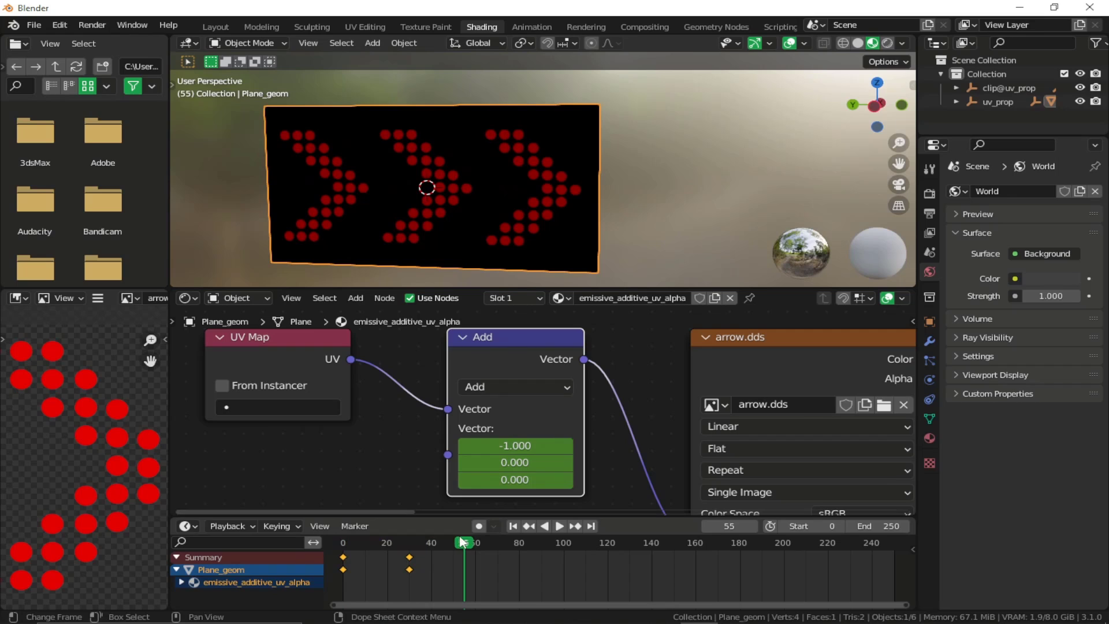
pyautogui.moveTo(464, 541); pyautogui.dragTo(475, 543)
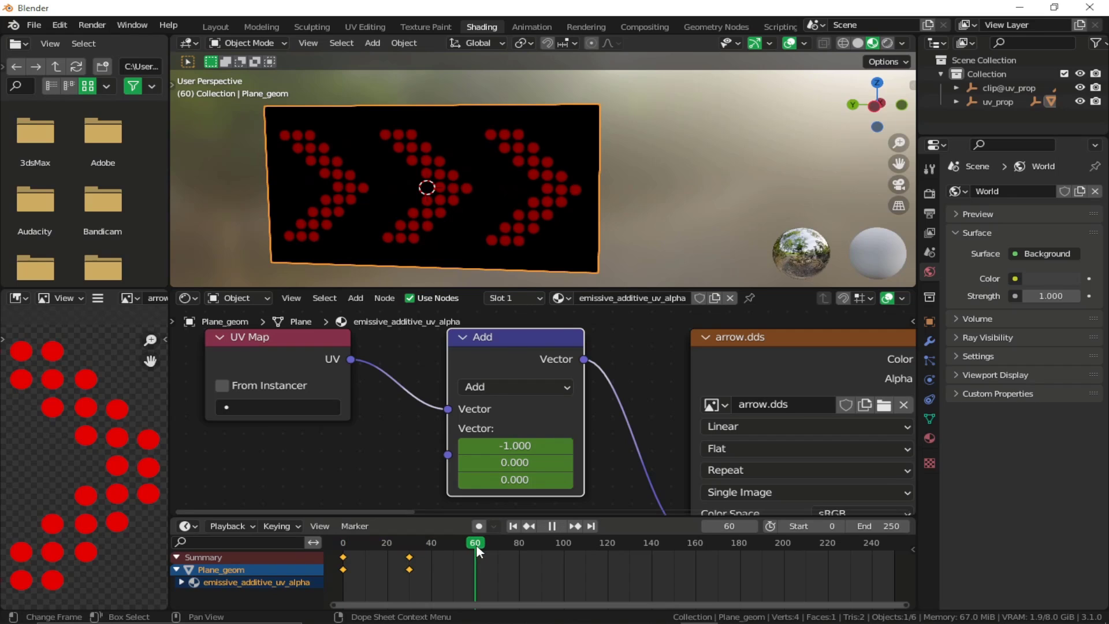
pyautogui.click(513, 445)
pyautogui.write('-2')
pyautogui.press('Return')
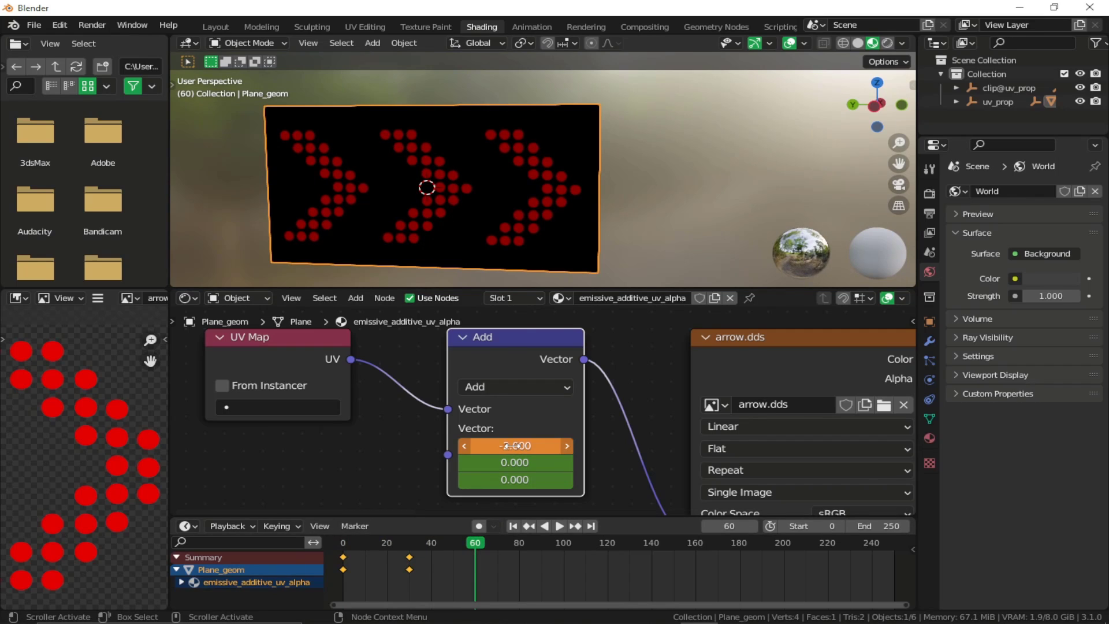
pyautogui.press('i')
# Set the animation end frame to 60, play the scrolling arrow, and return to frame 0
pyautogui.click(851, 527)
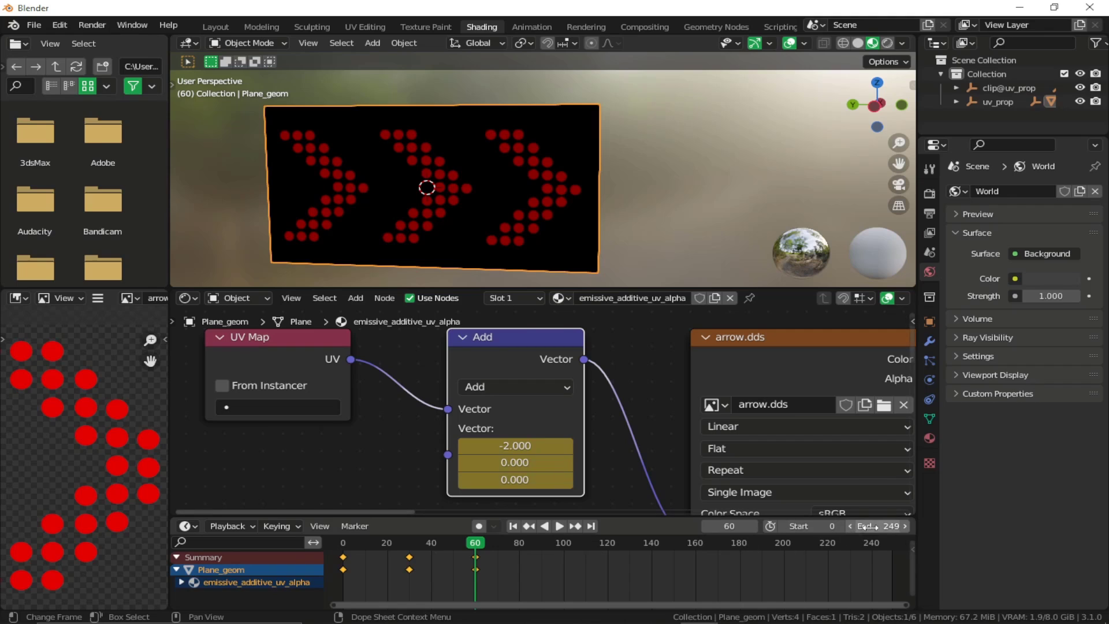
pyautogui.click(871, 526)
pyautogui.write('60')
pyautogui.press('Return')
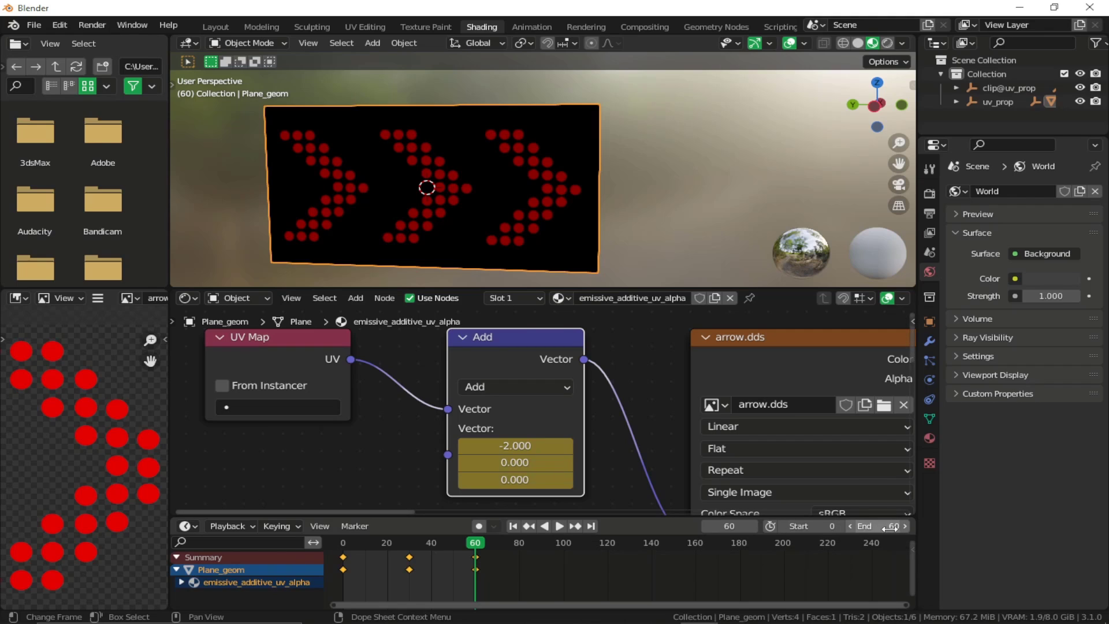
pyautogui.press('space')
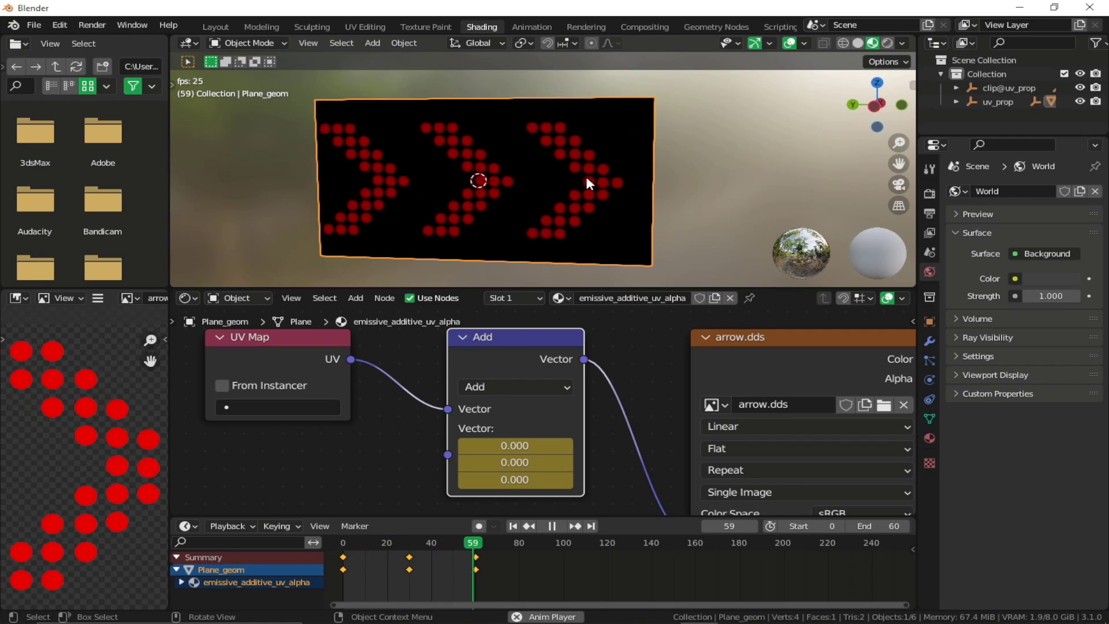
pyautogui.press('space')
pyautogui.click(343, 543)
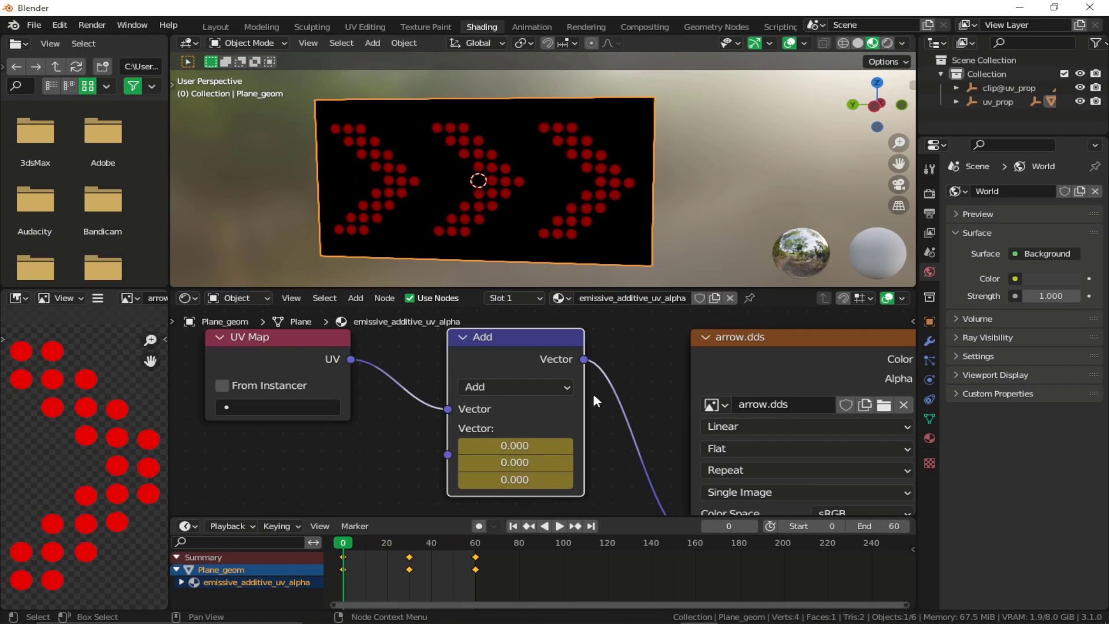
# Create new Clip and Animation objects under the Animations object
pyautogui.click(215, 25)
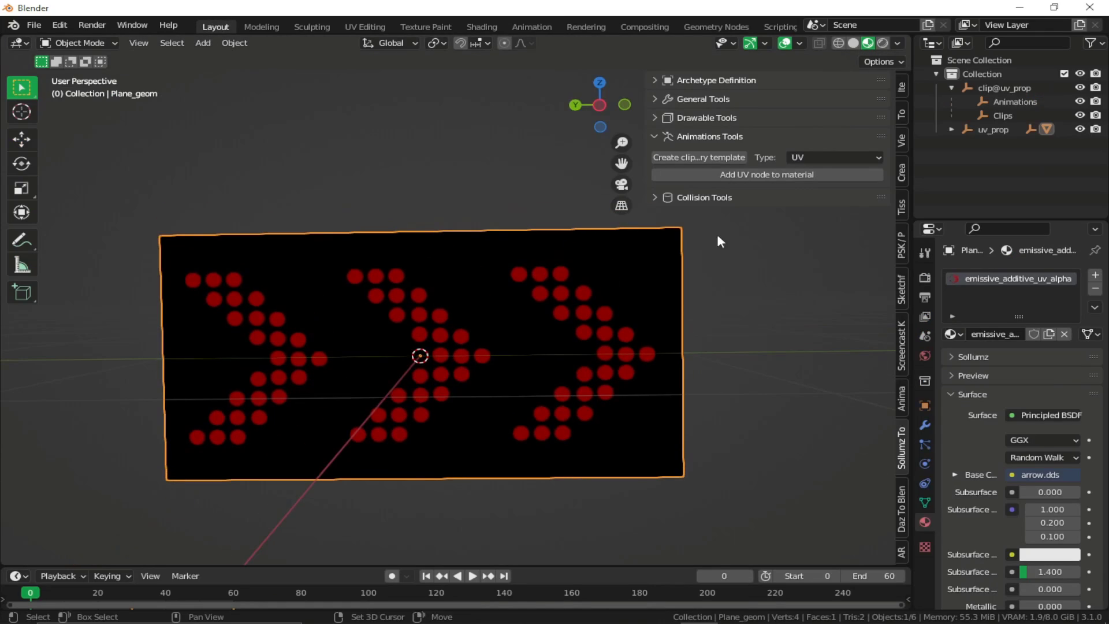
pyautogui.click(1015, 101)
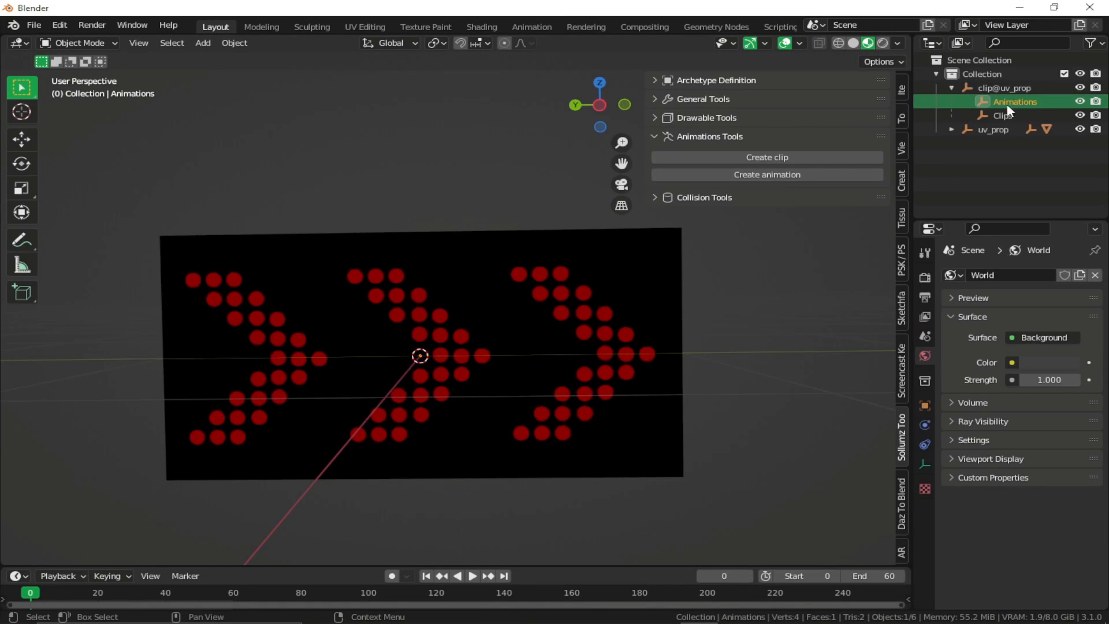
pyautogui.click(774, 160)
pyautogui.click(771, 173)
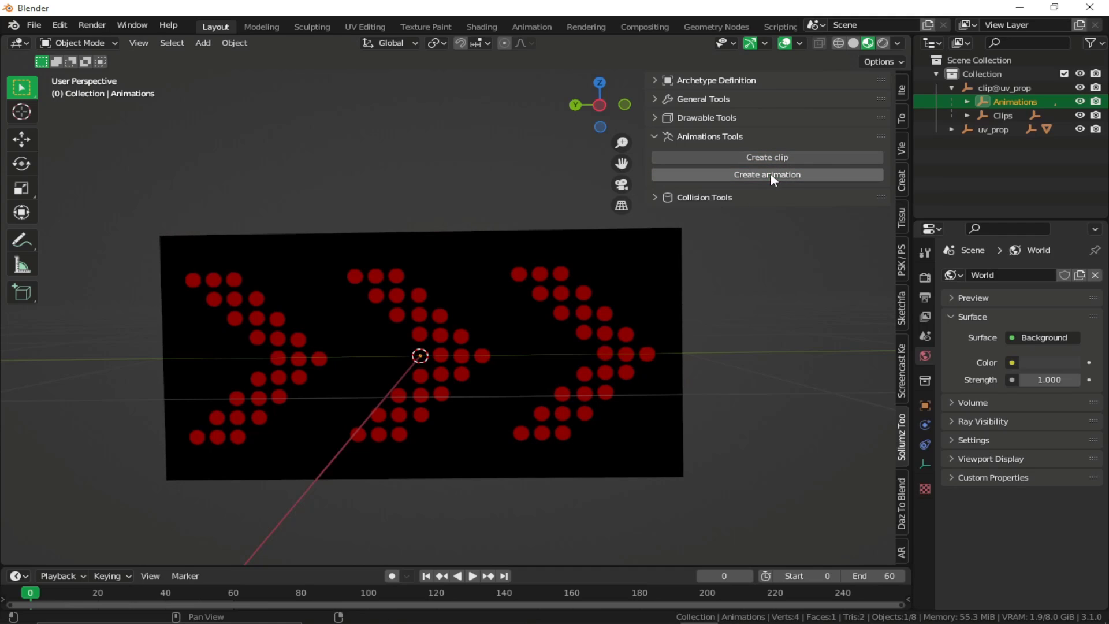
pyautogui.click(967, 101)
pyautogui.click(967, 129)
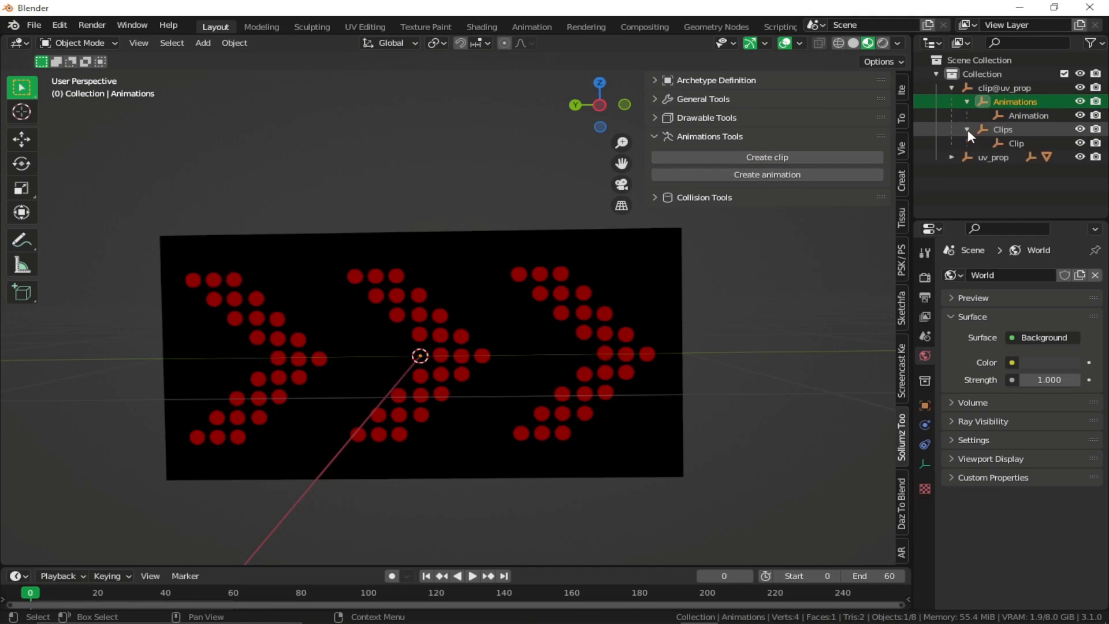
pyautogui.moveTo(914, 136); pyautogui.dragTo(840, 136)
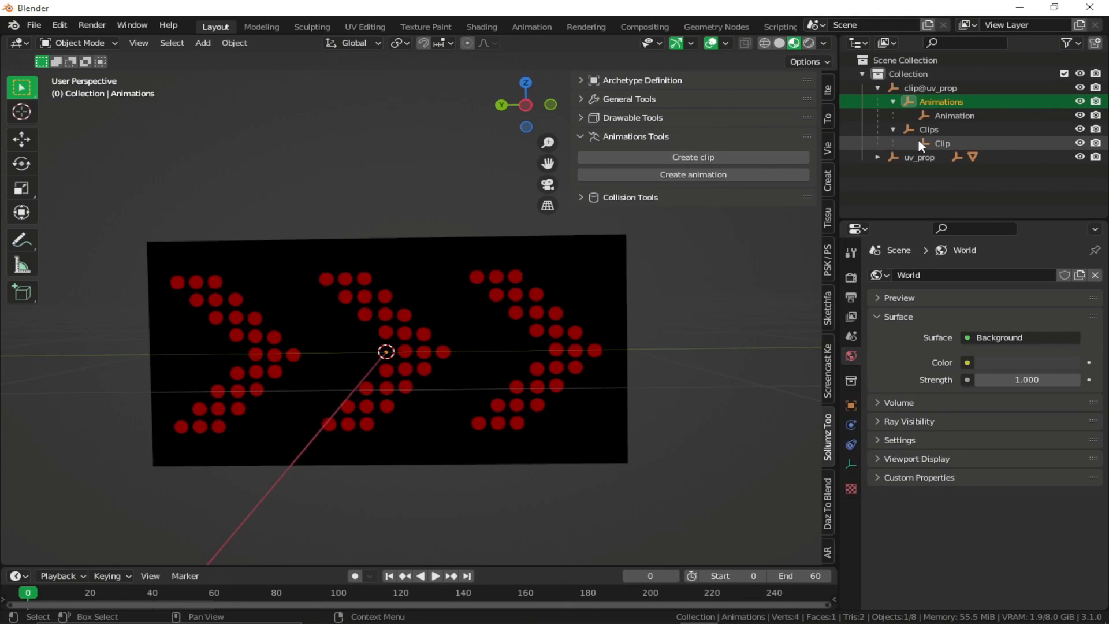
# In the Clip's Sollumz settings, add an animation link to the Animation object
pyautogui.click(945, 143)
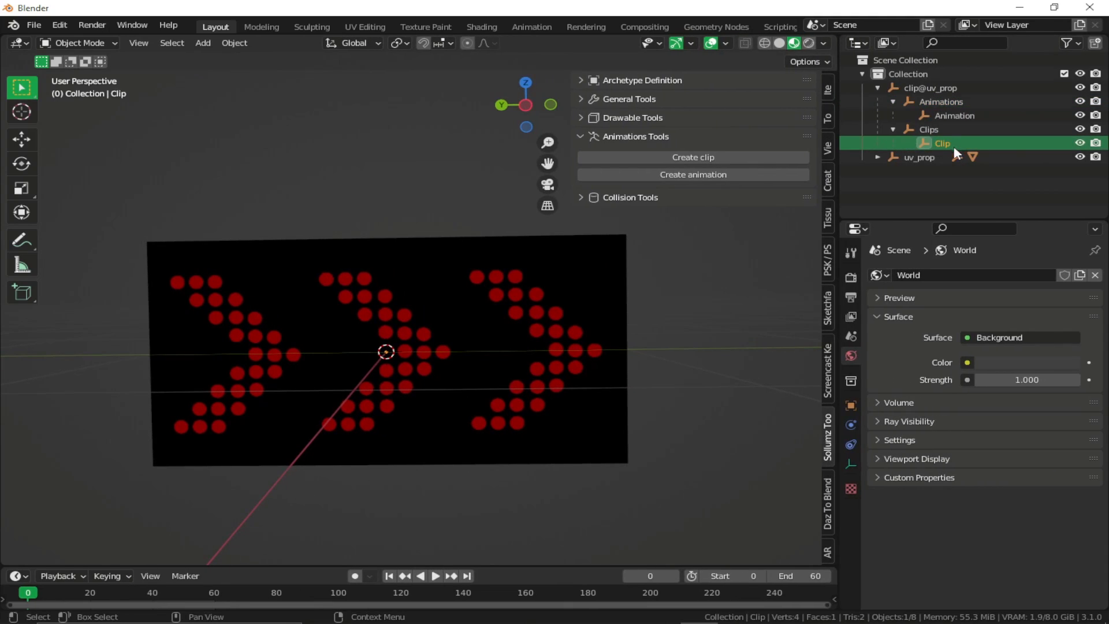
pyautogui.click(852, 403)
pyautogui.click(913, 297)
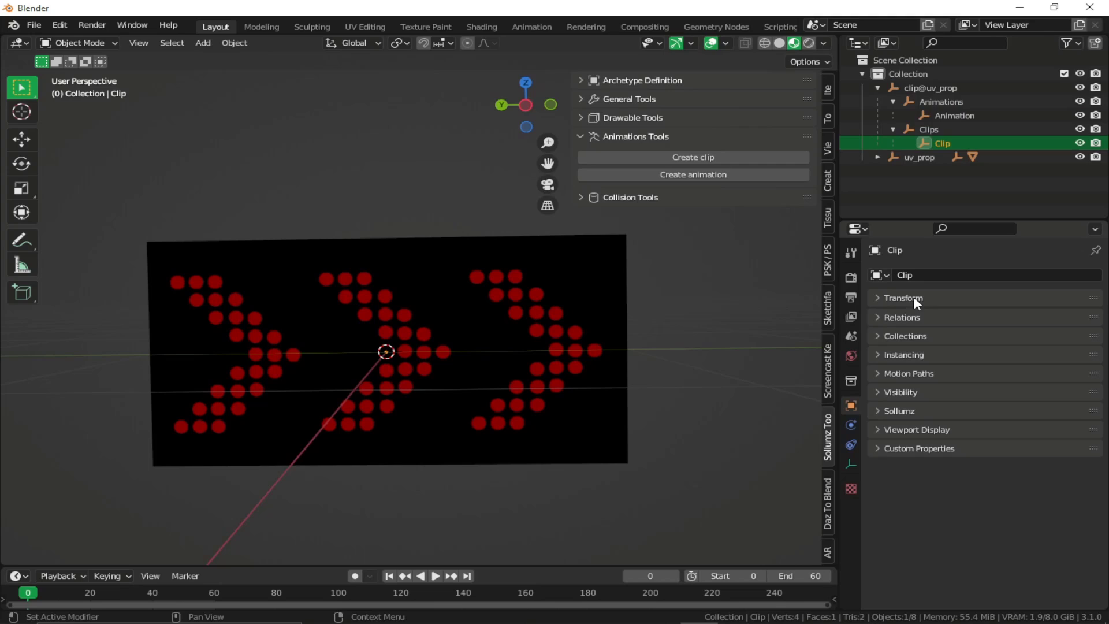
pyautogui.click(899, 411)
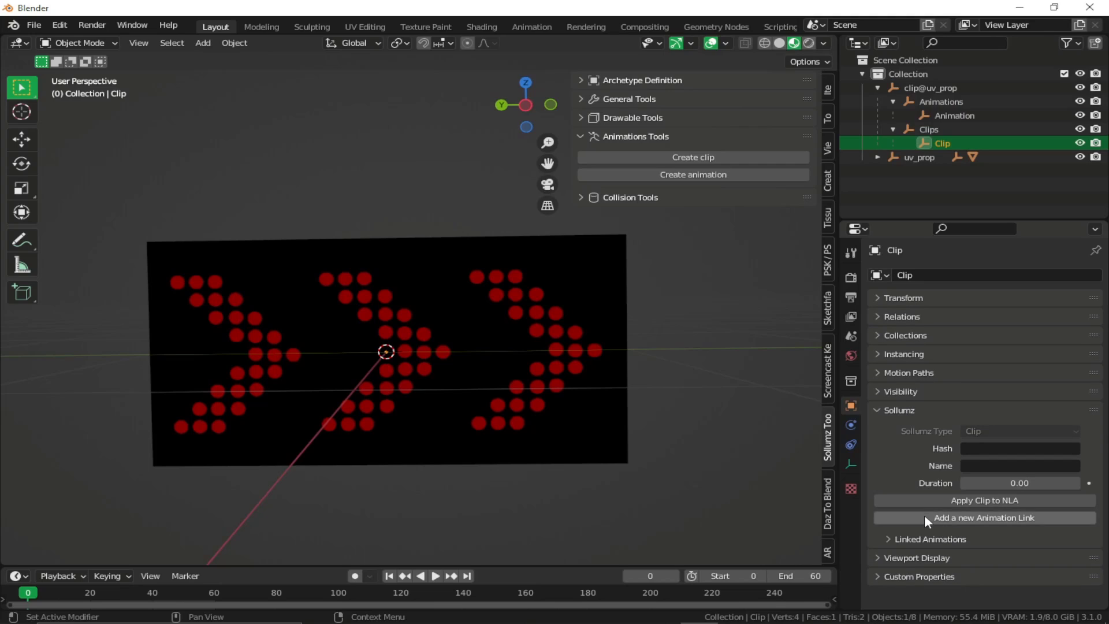
pyautogui.click(977, 519)
pyautogui.scroll(-3, 976, 519)
pyautogui.click(977, 496)
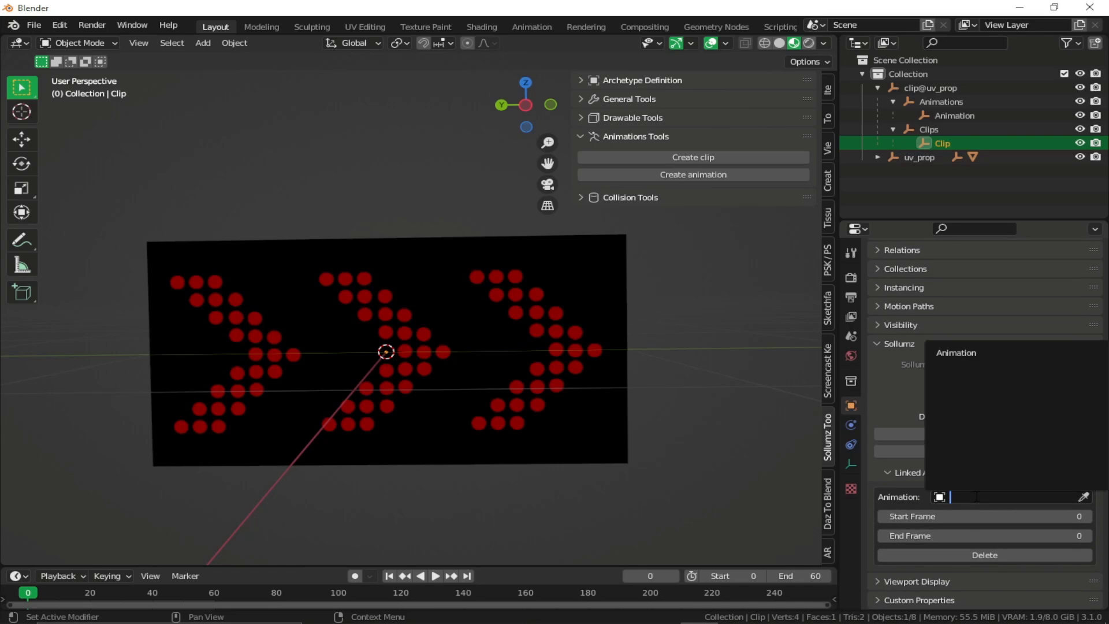
pyautogui.click(969, 354)
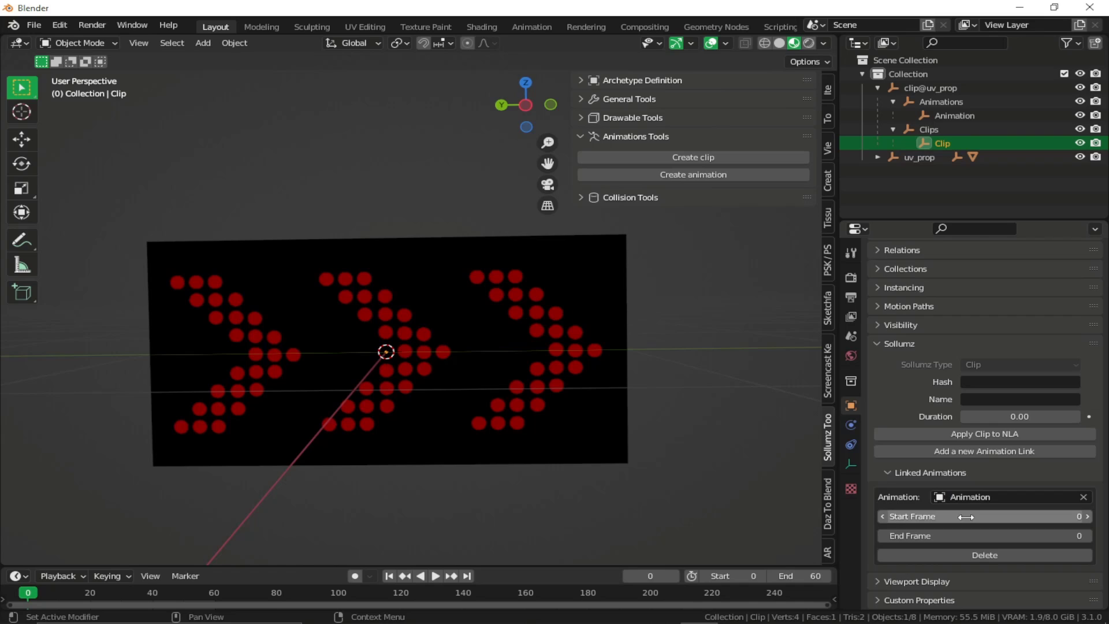
# Give the linked animation an end frame of 60 and the clip a 2.00 duration
pyautogui.click(980, 536)
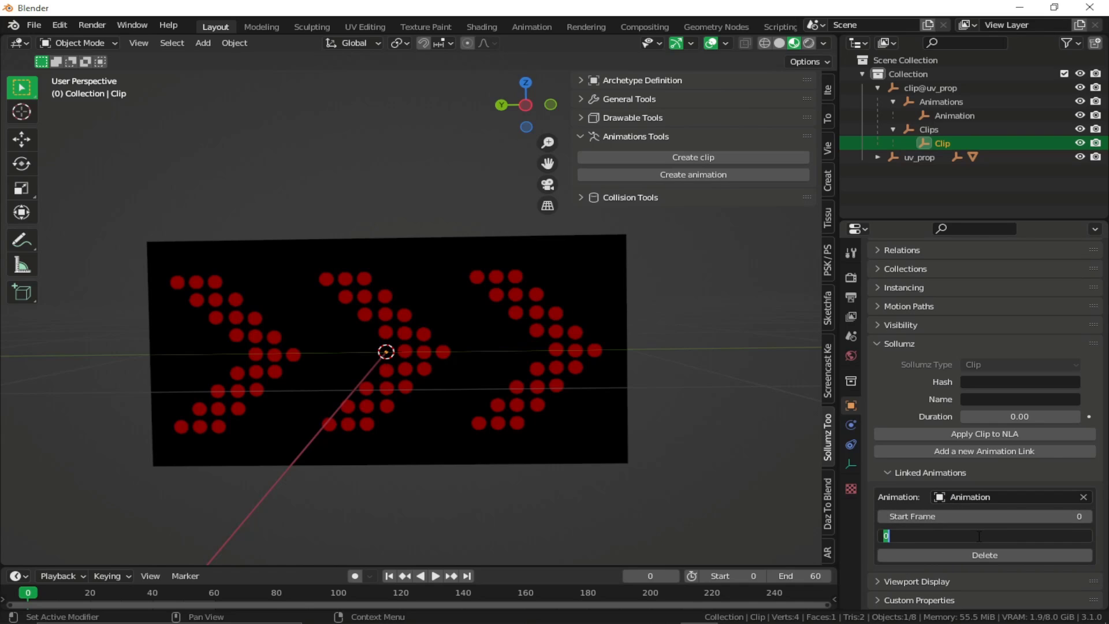
pyautogui.write('60')
pyautogui.press('Return')
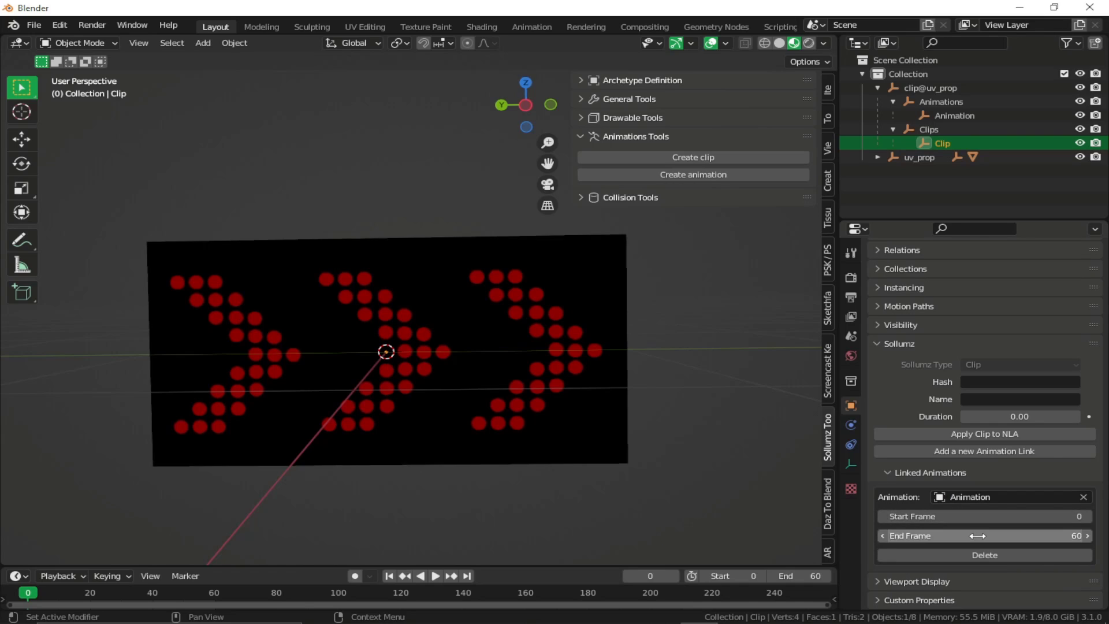
pyautogui.click(1007, 417)
pyautogui.write('2')
pyautogui.press('Return')
# Give the Animation a frame count of 60 and emissive_additive_uv_alpha as its UV material
pyautogui.click(956, 115)
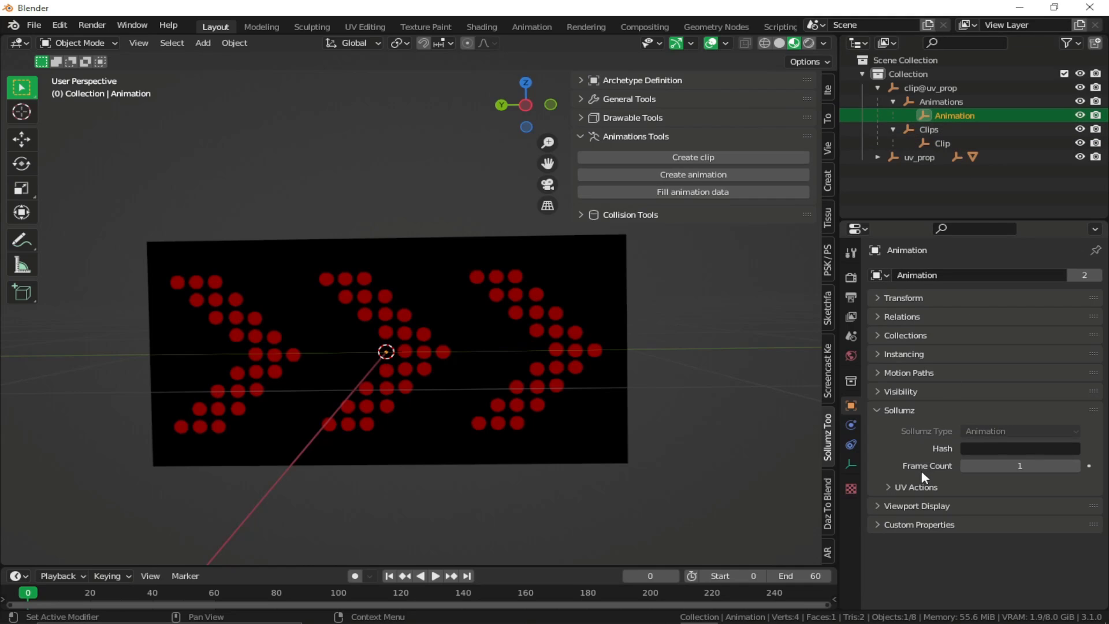
pyautogui.click(920, 486)
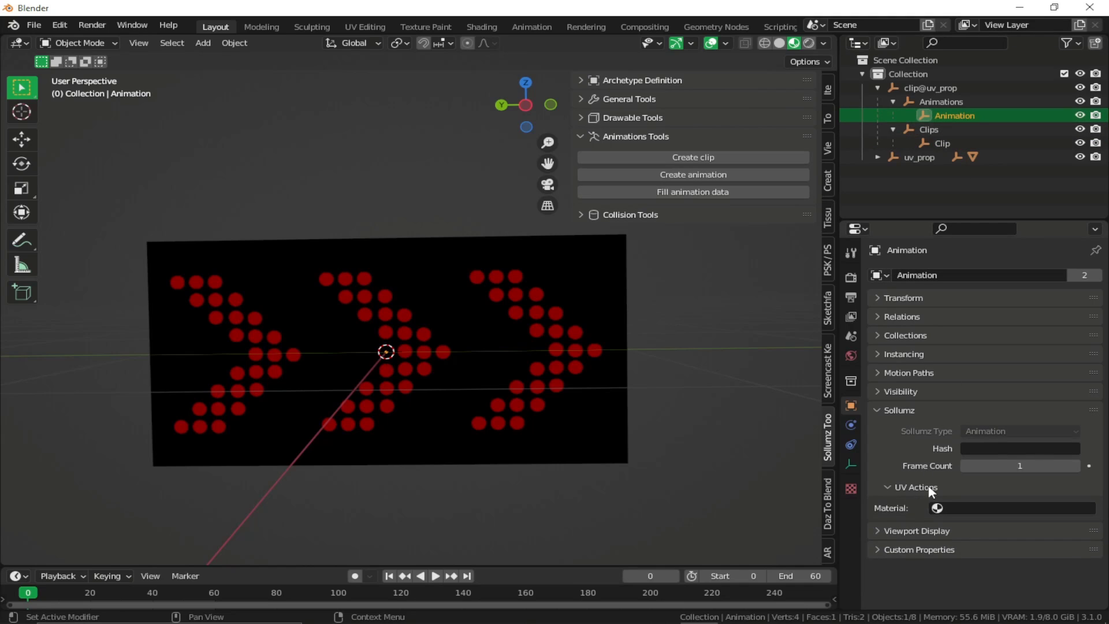
pyautogui.click(1015, 467)
pyautogui.press('Return')
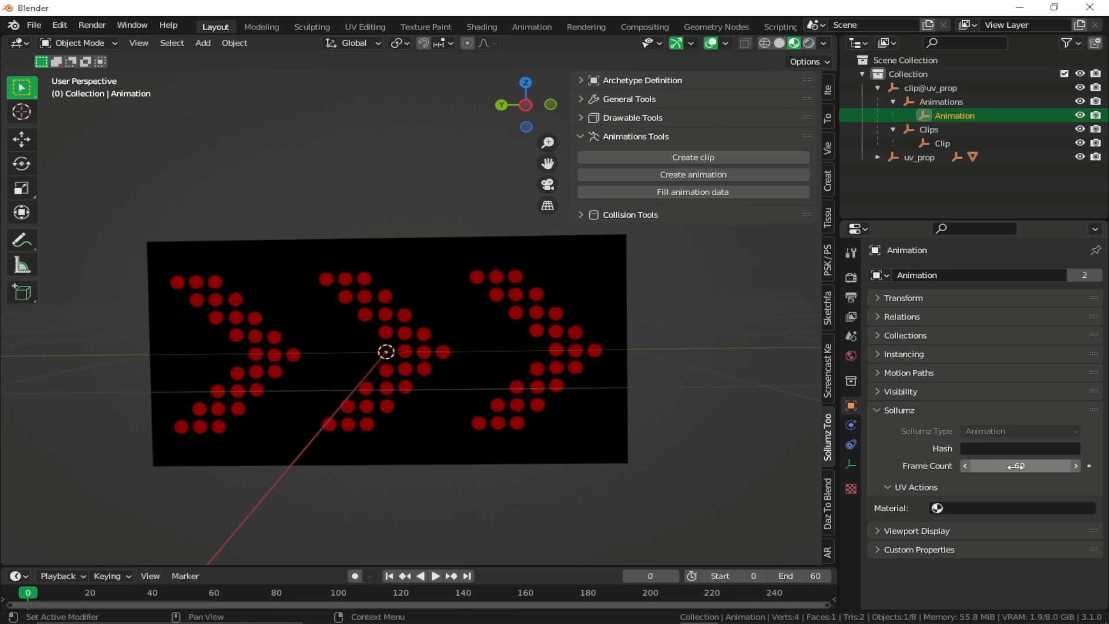
pyautogui.click(974, 506)
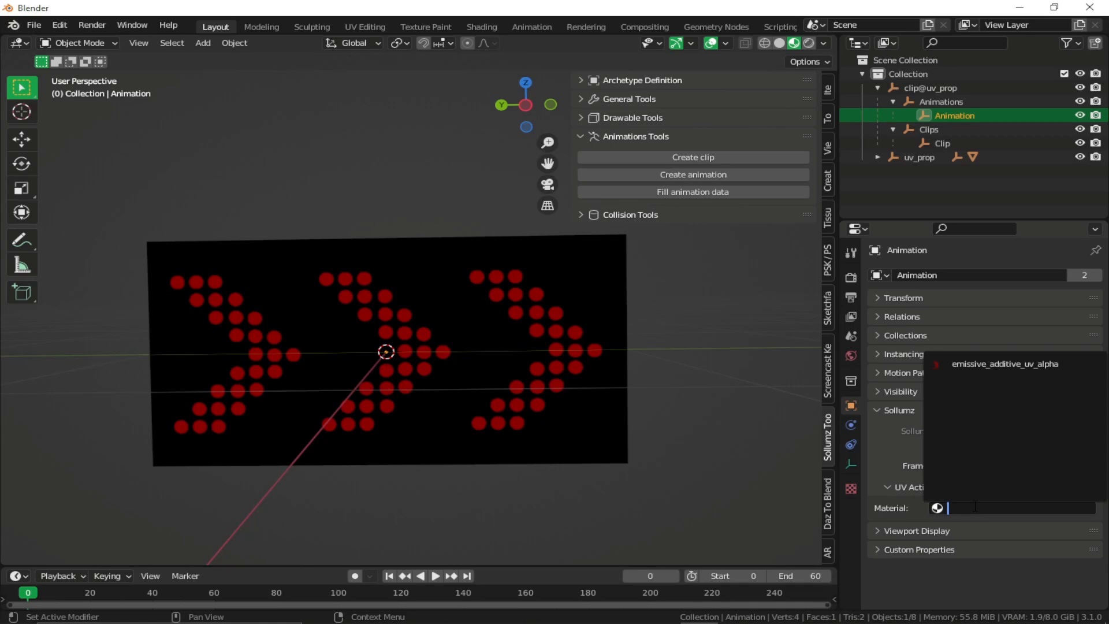
pyautogui.click(954, 364)
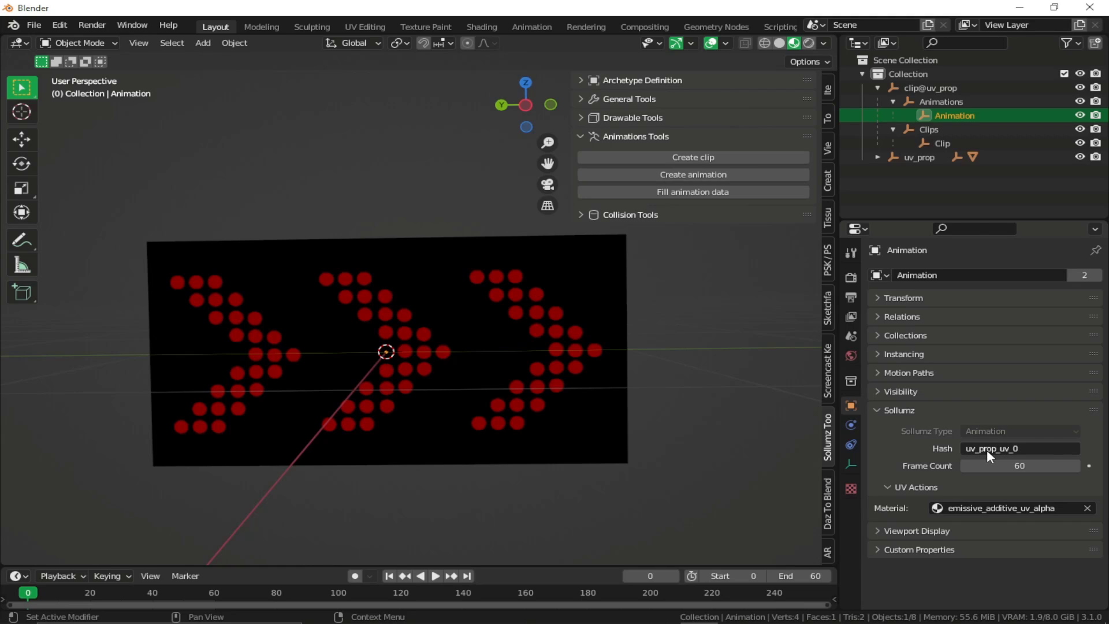
# Review the Clip and Animation settings, including the Clip's pack:/uv_prop_uv_0.clip name
pyautogui.click(945, 144)
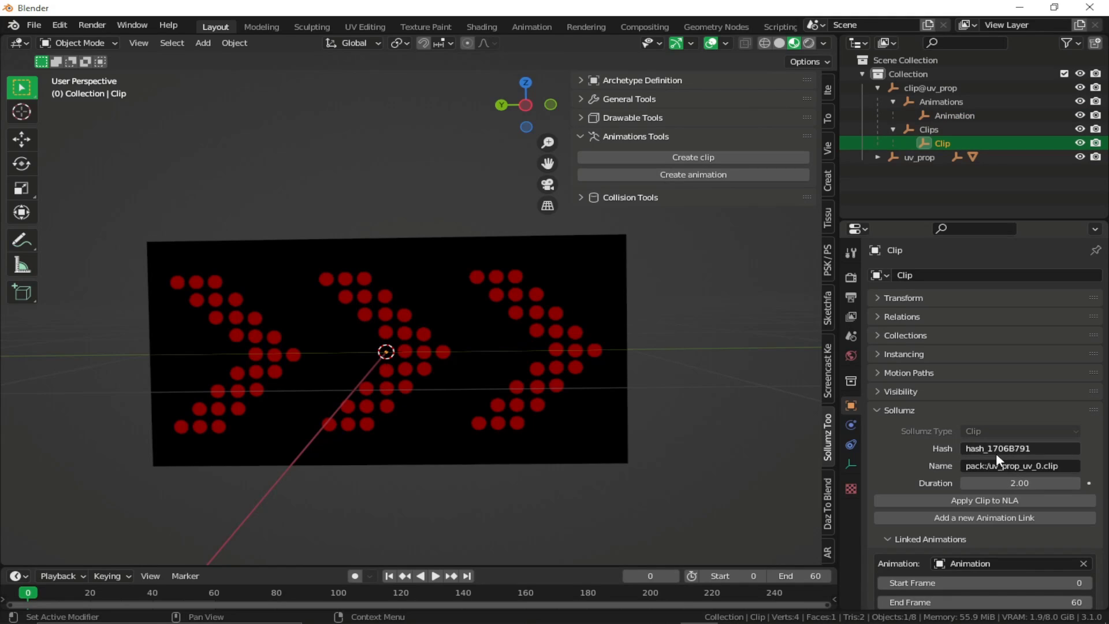
pyautogui.click(939, 115)
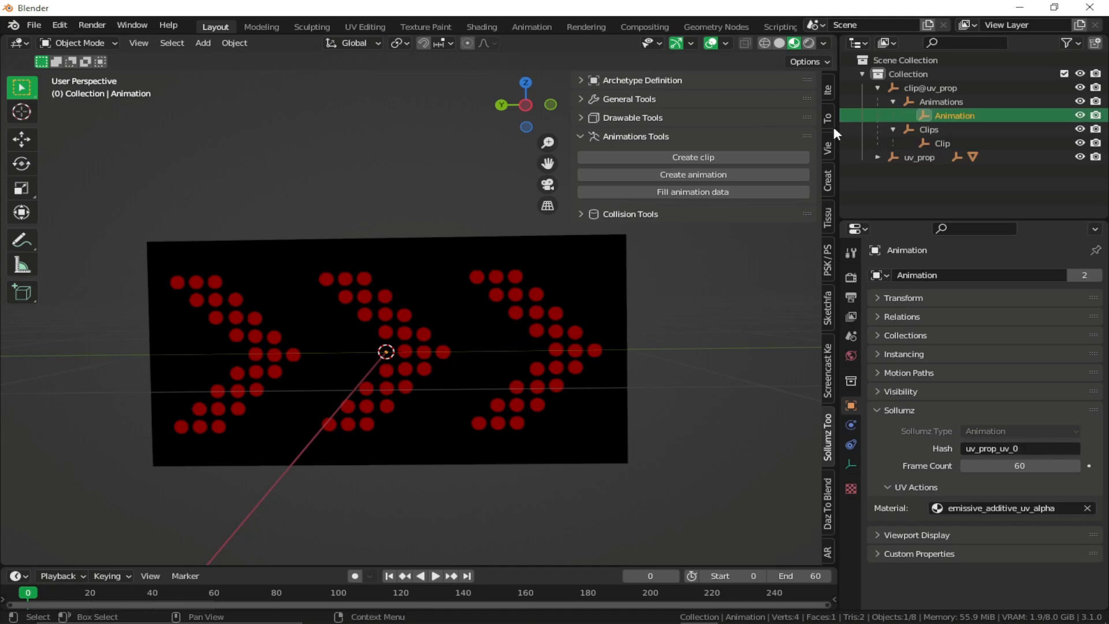
pyautogui.click(942, 144)
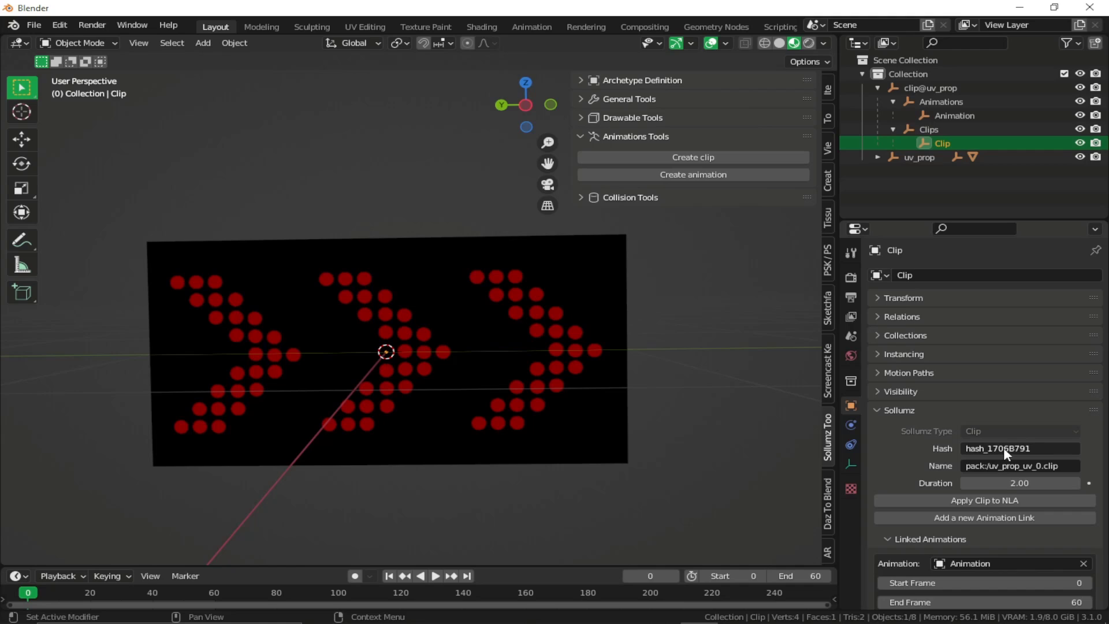
pyautogui.click(941, 116)
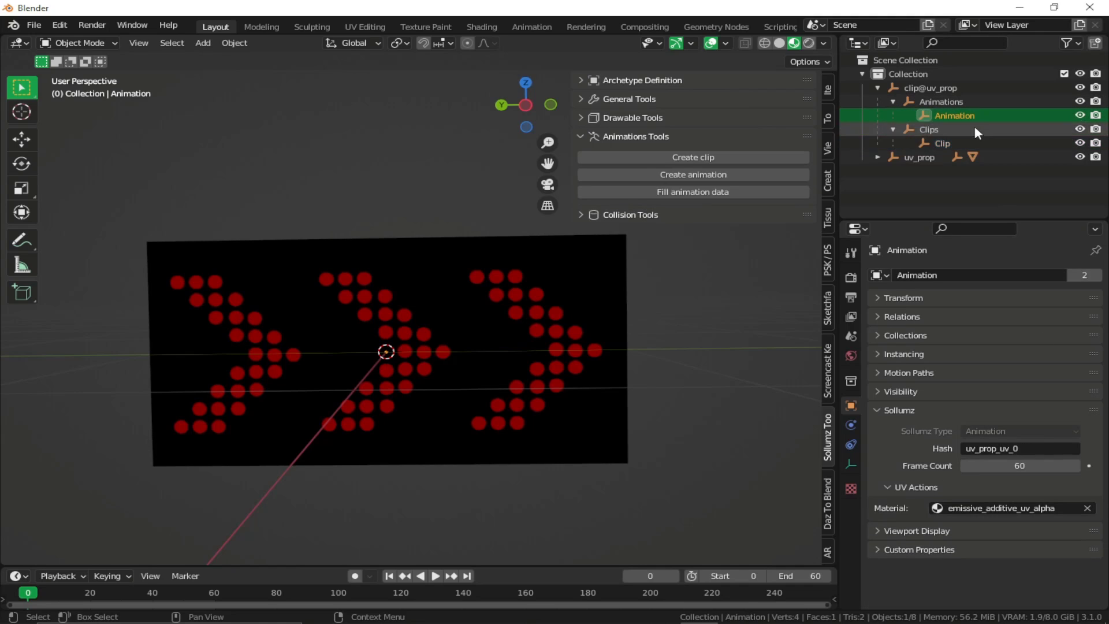
pyautogui.click(954, 145)
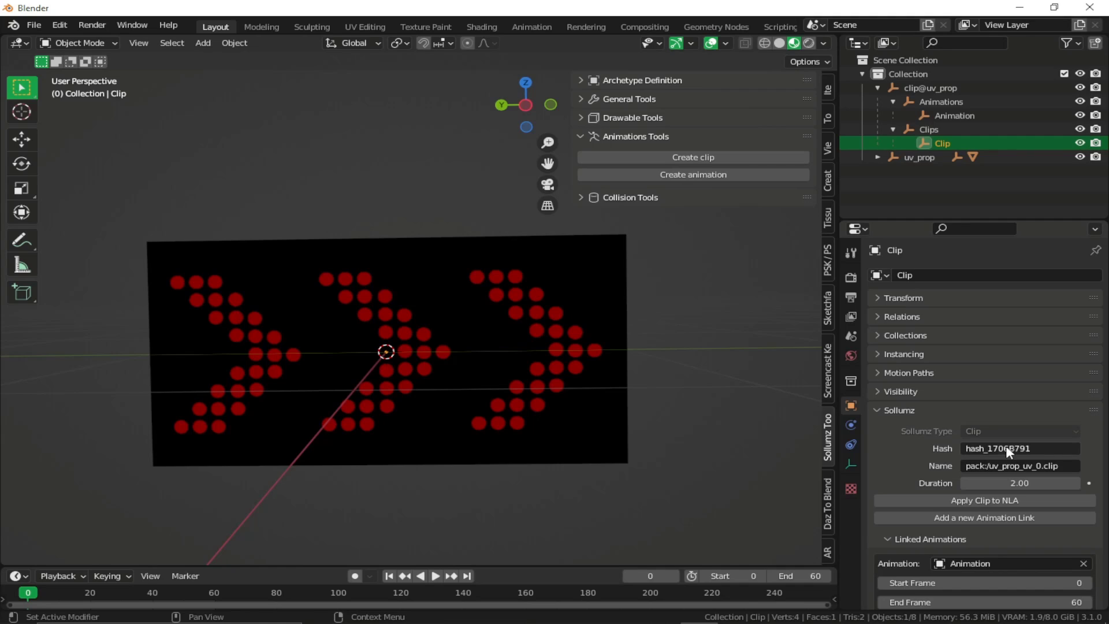
pyautogui.click(957, 115)
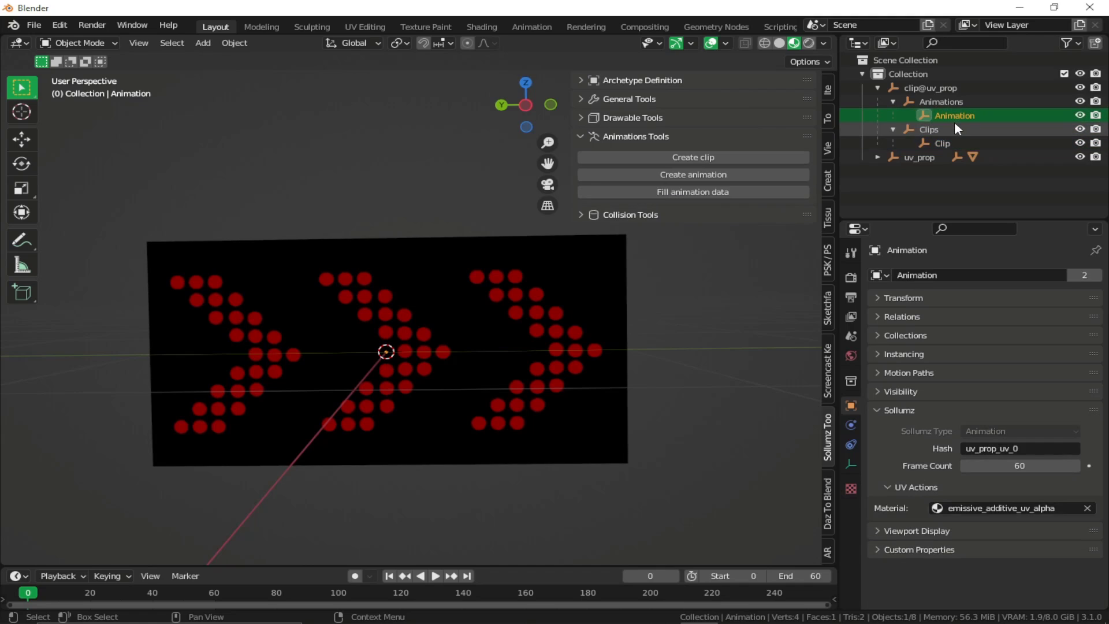
# Create a new YTYP for the uv_prop object and name it uv_prop
pyautogui.click(946, 144)
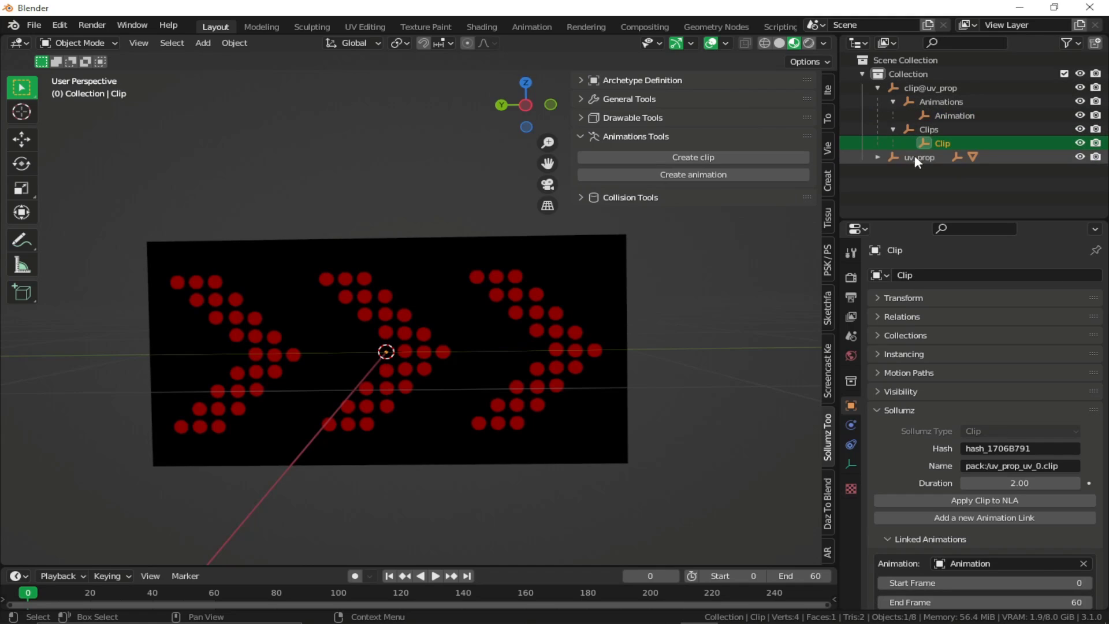
pyautogui.click(617, 135)
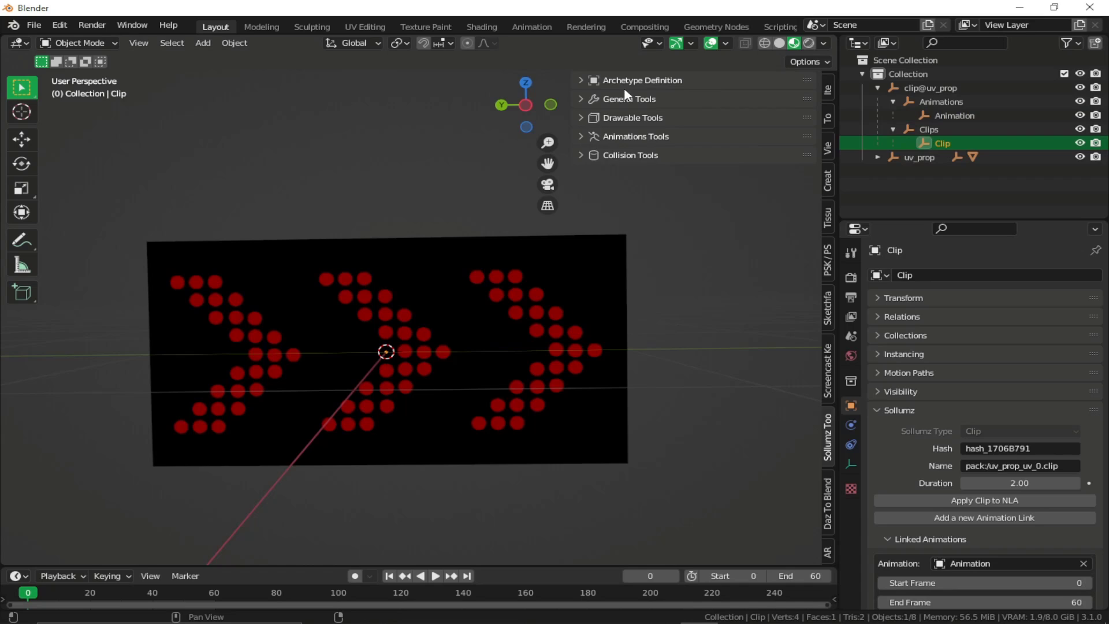
pyautogui.click(623, 81)
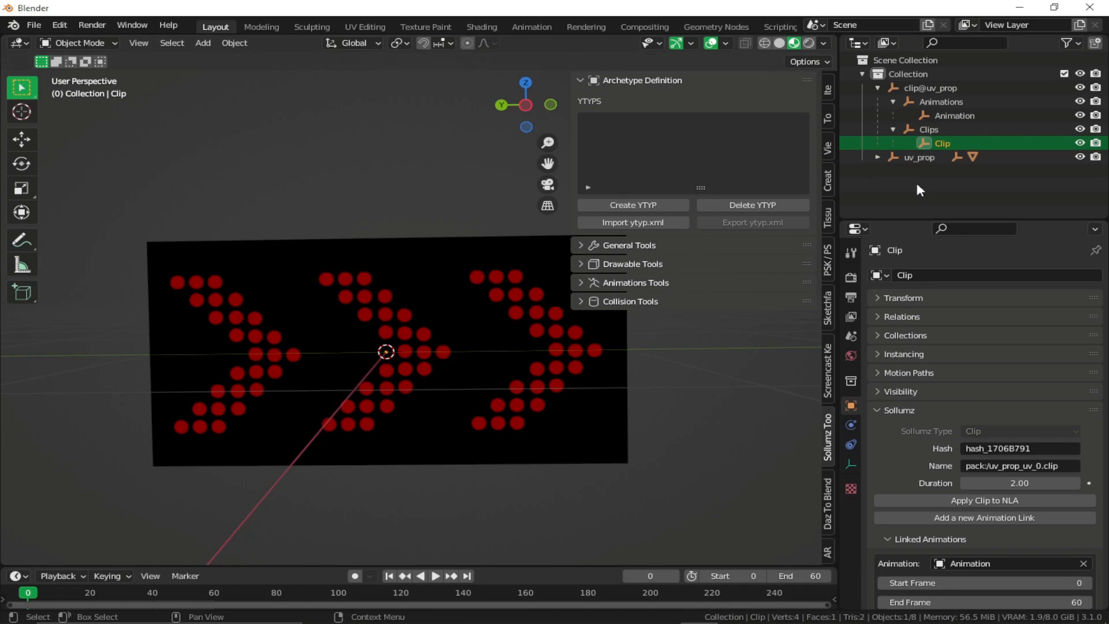
pyautogui.click(919, 157)
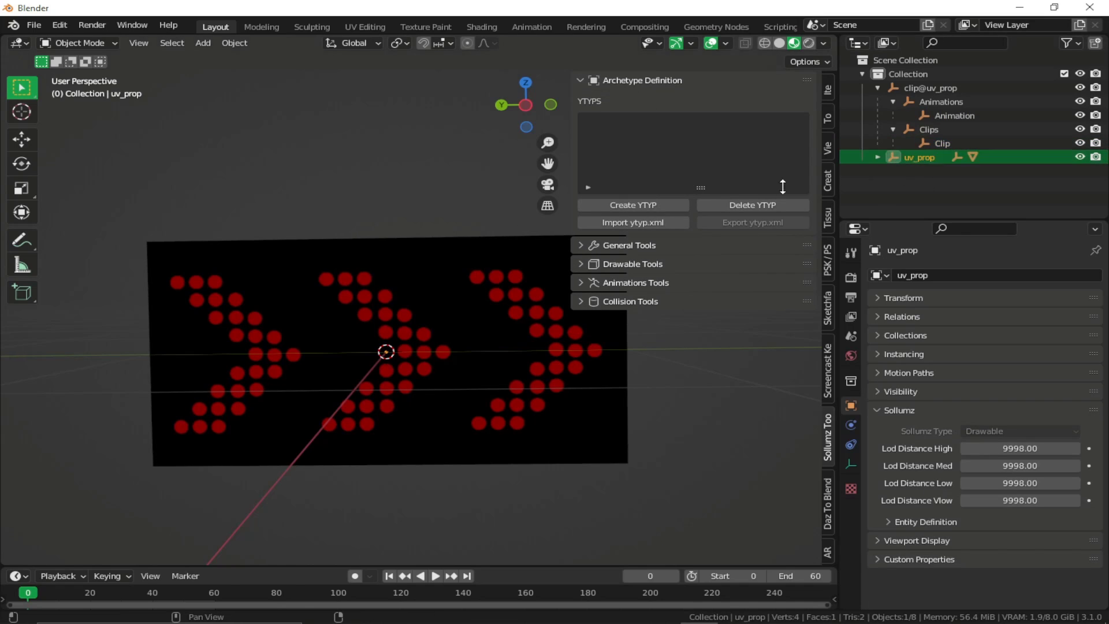
pyautogui.click(651, 204)
pyautogui.click(612, 245)
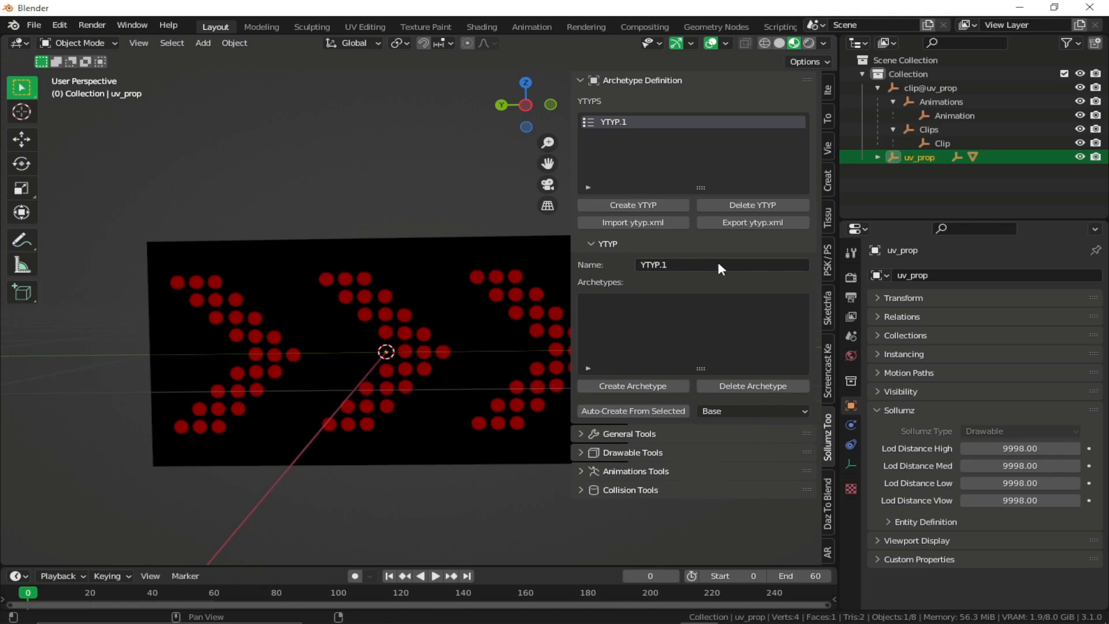
pyautogui.click(718, 264)
pyautogui.press('BackSpace')
pyautogui.write('uv')
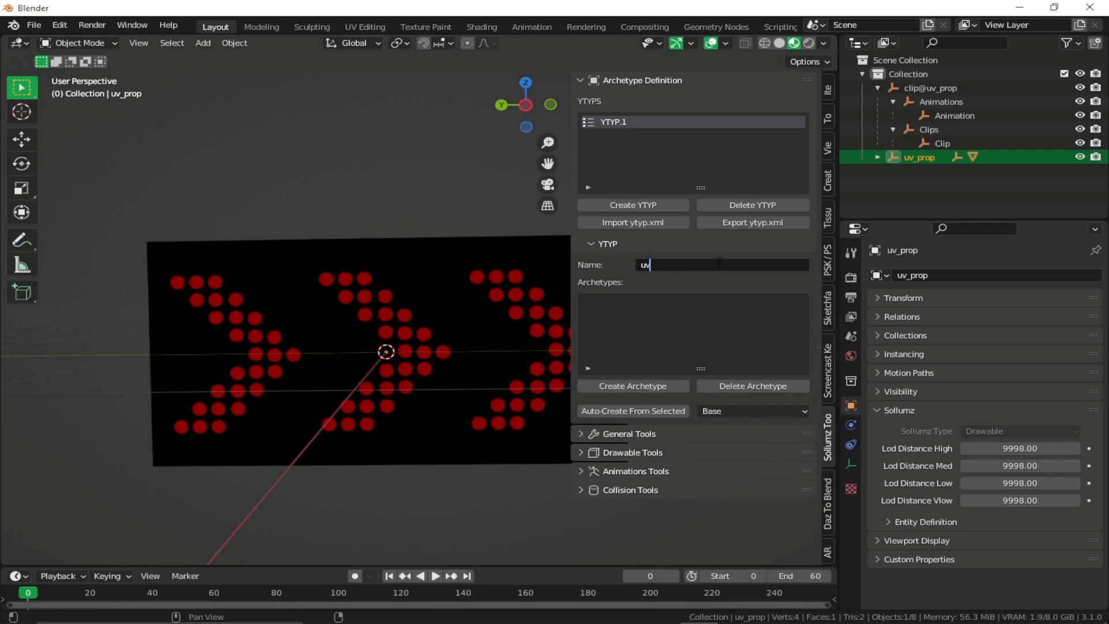
pyautogui.write('_prop')
pyautogui.press('Return')
# Add a uv_prop archetype with clip@uv_prop as its clip dictionary
pyautogui.click(685, 386)
pyautogui.scroll(-5, 709, 366)
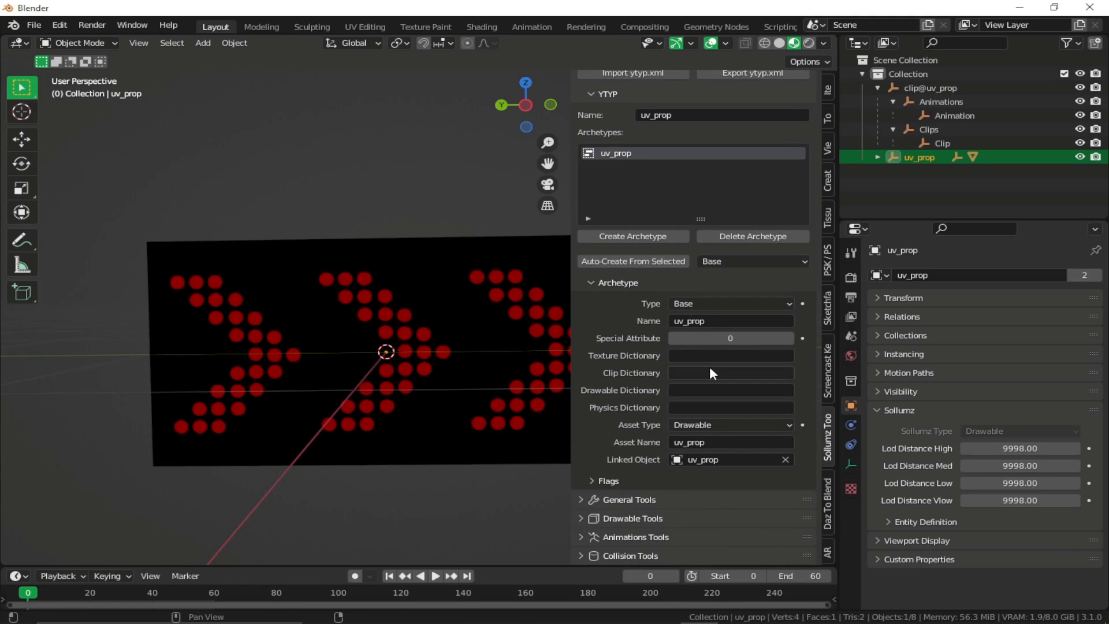
pyautogui.doubleClick(924, 88)
pyautogui.hotkey('ctrl', 'c')
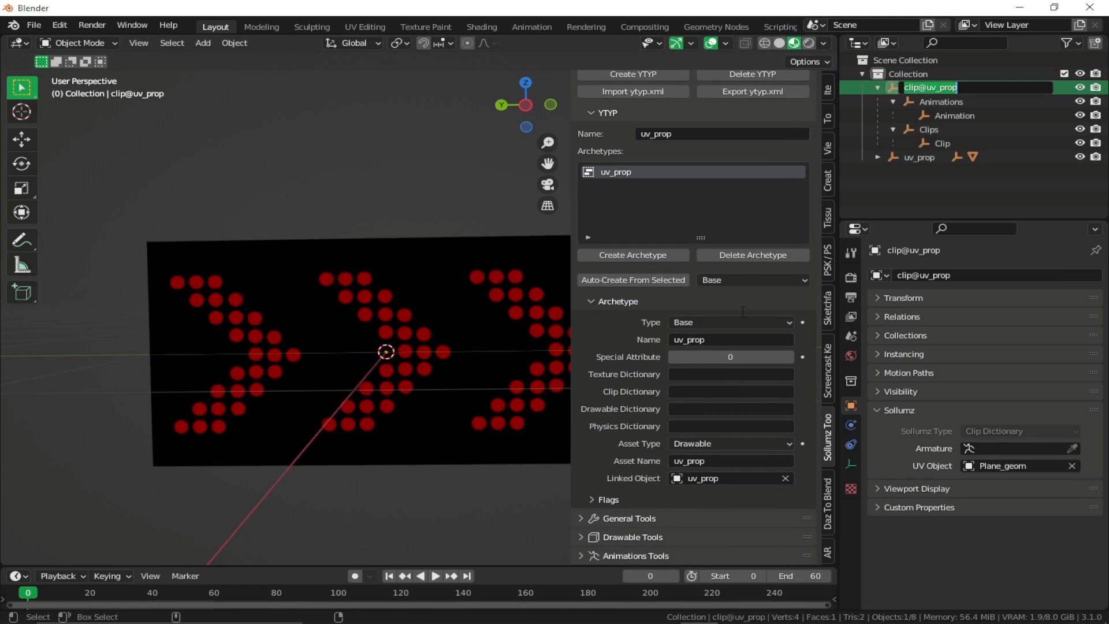
pyautogui.click(693, 392)
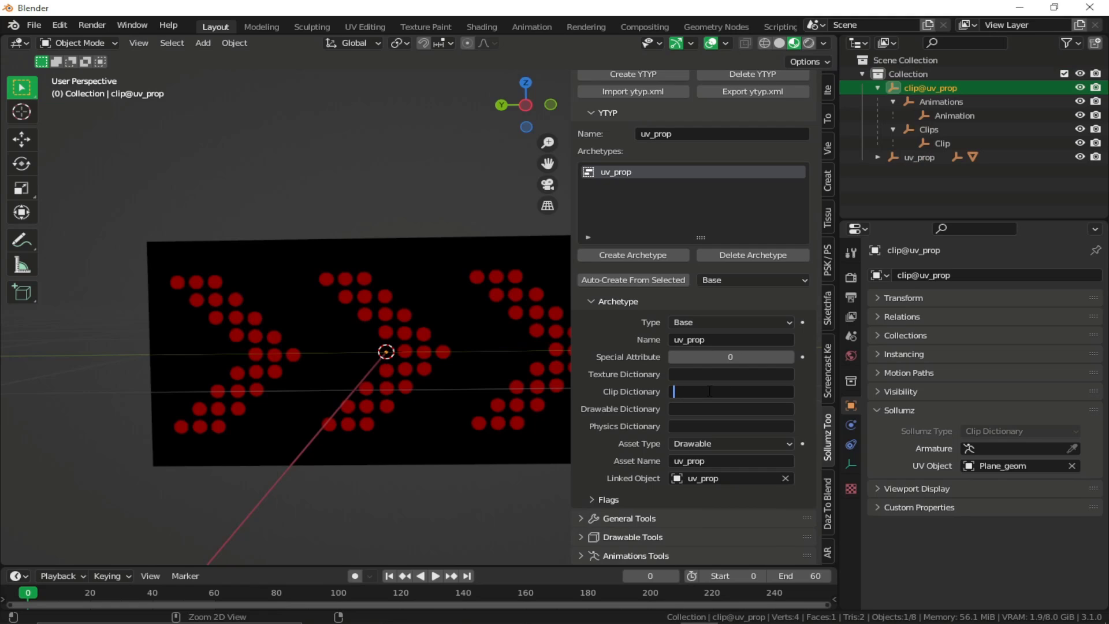
pyautogui.hotkey('ctrl', 'v')
pyautogui.press('Return')
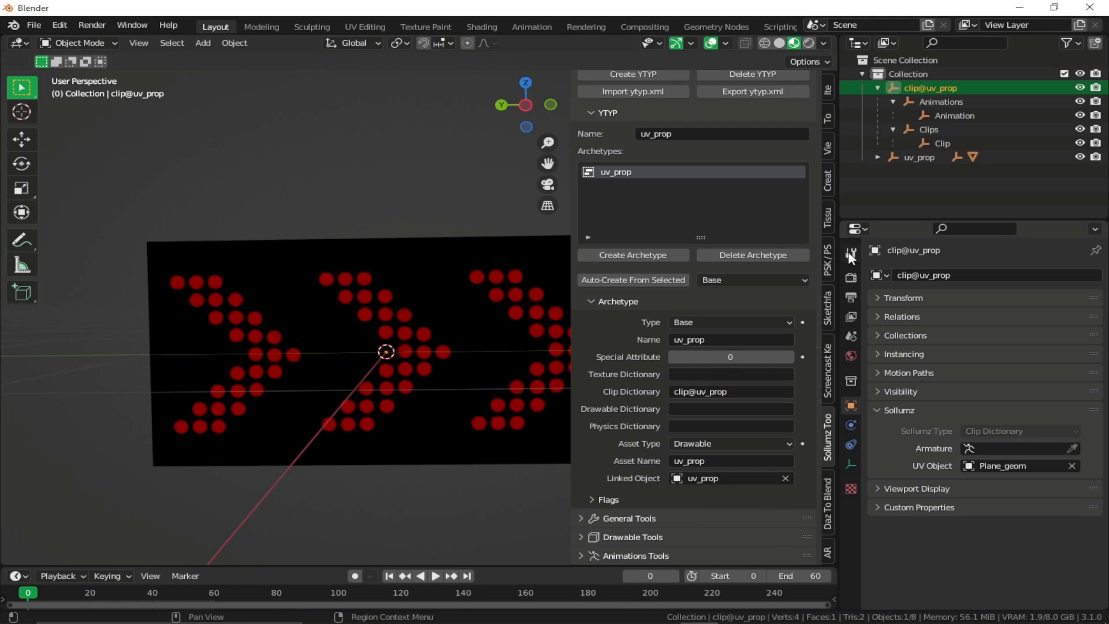
# Set the archetype's texture dictionary to uv_prop
pyautogui.click(927, 158)
pyautogui.click(705, 373)
pyautogui.write('uv_prop')
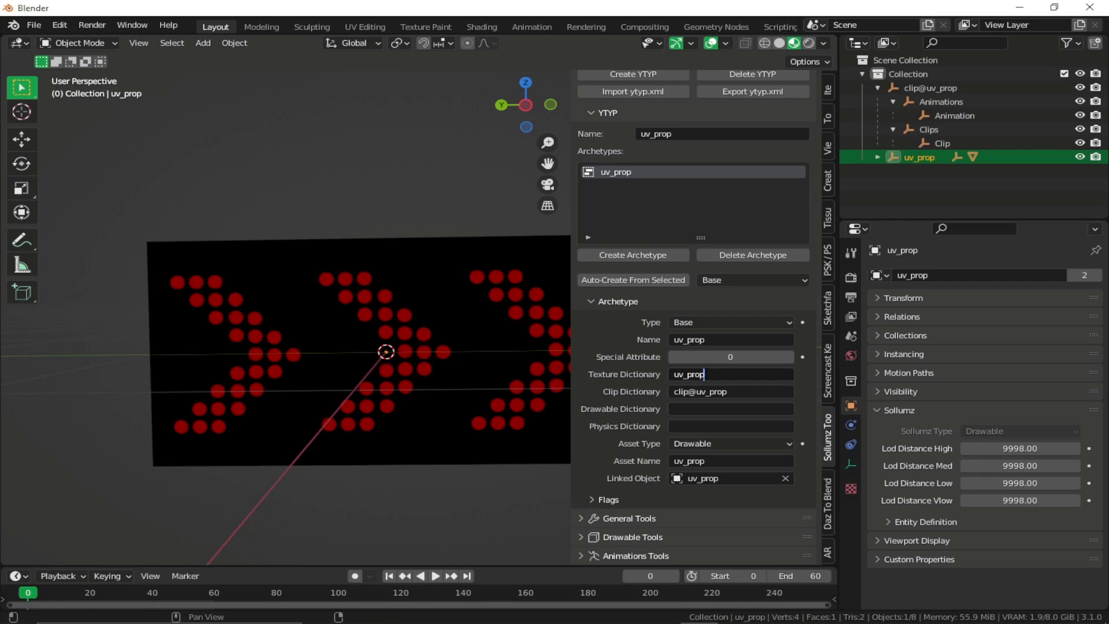
pyautogui.press('Return')
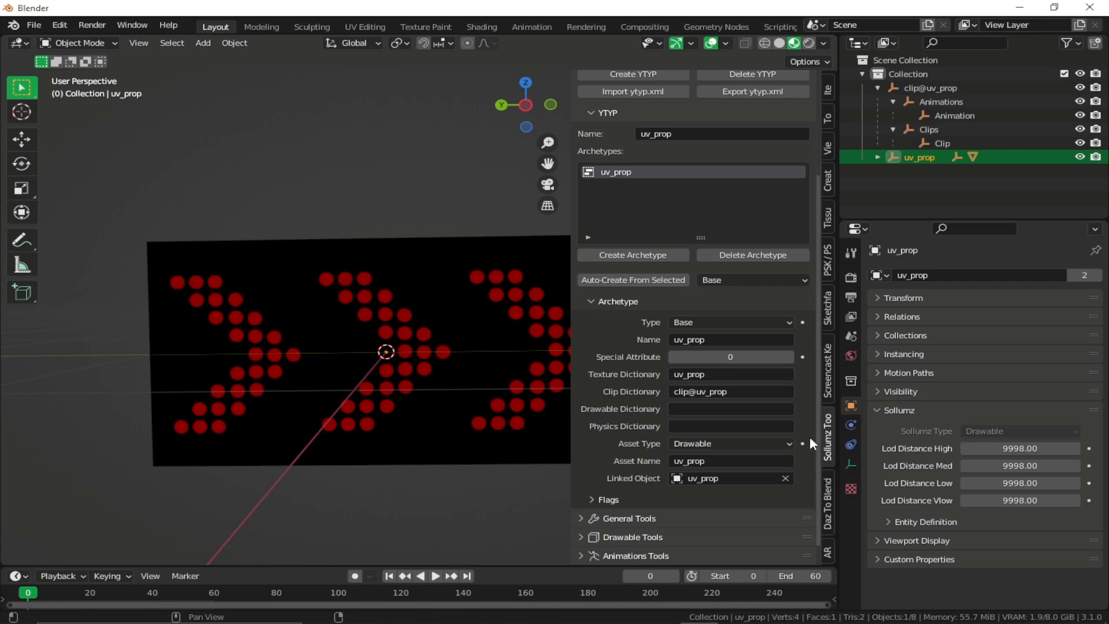
# Set the uv_prop archetype flags to 1024 and begin the ytyp.xml export
pyautogui.click(611, 506)
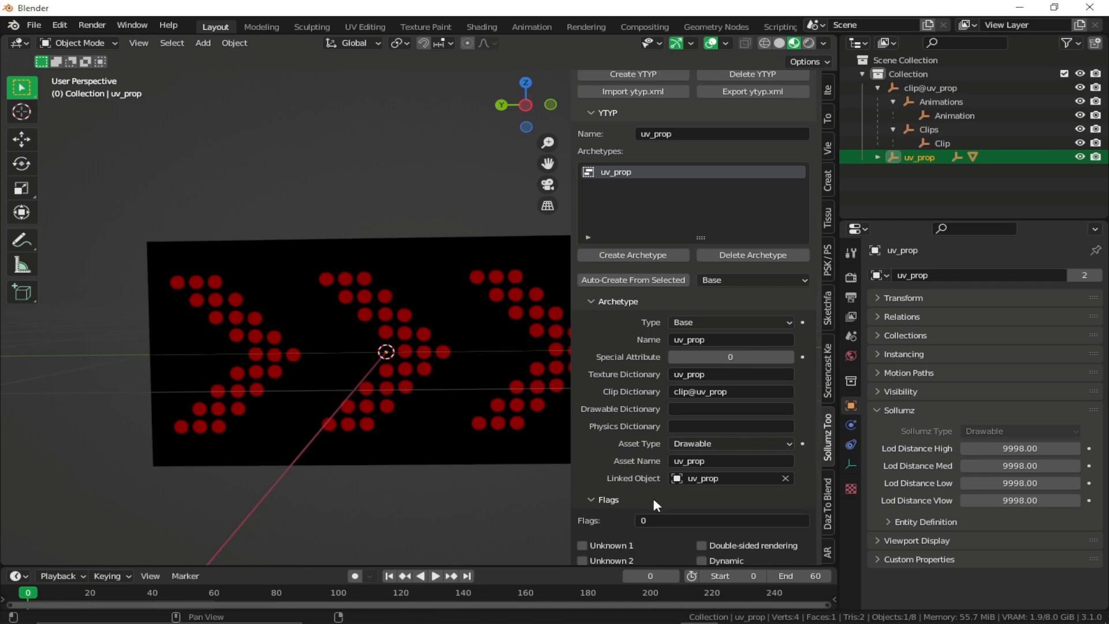
pyautogui.scroll(-3, 654, 495)
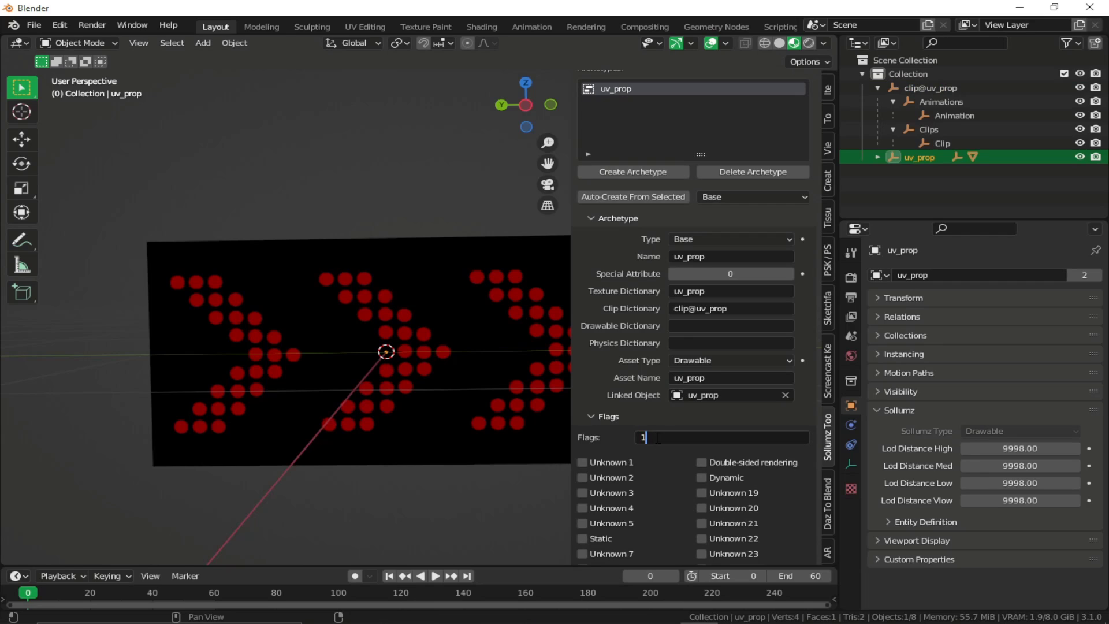
pyautogui.write('1024')
pyautogui.press('Return')
pyautogui.scroll(-5, 694, 446)
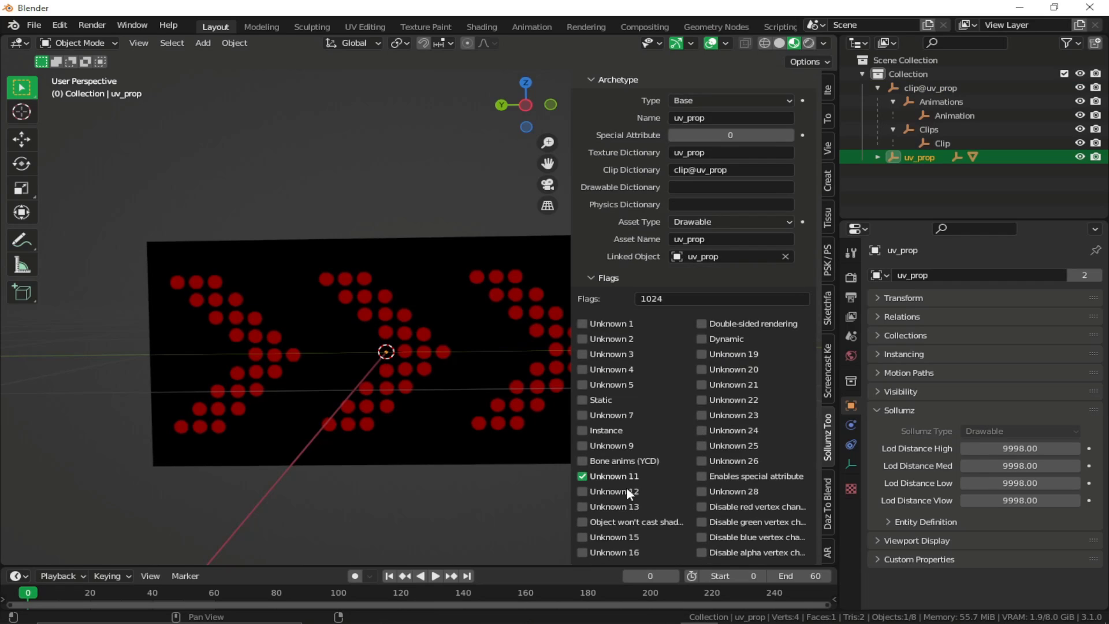
pyautogui.scroll(-3, 628, 456)
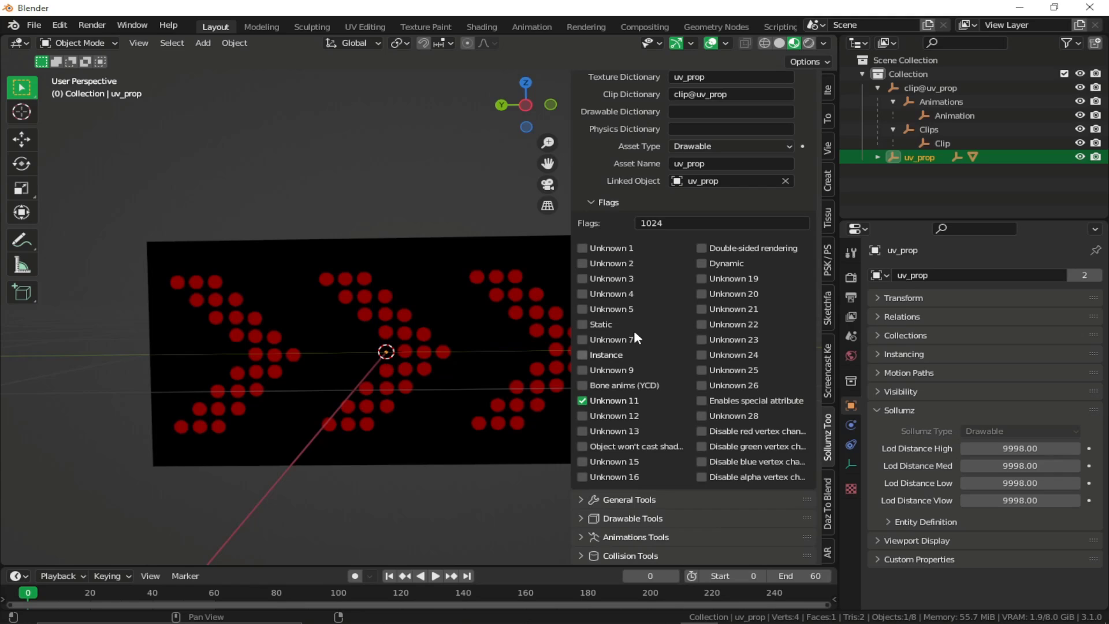
pyautogui.scroll(15, 656, 327)
pyautogui.scroll(2, 629, 145)
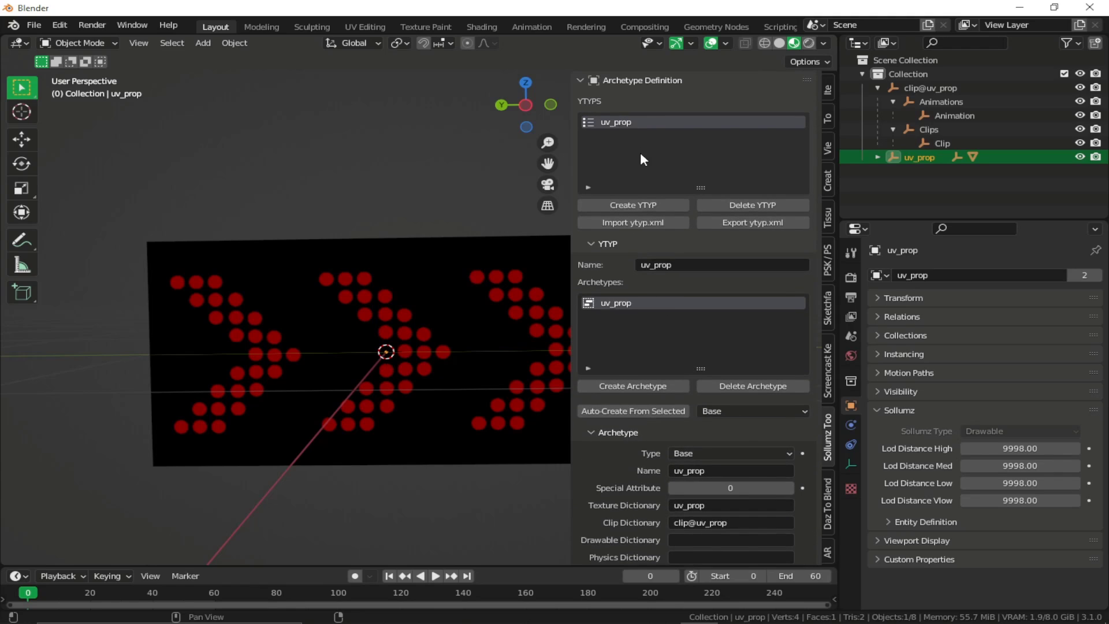
pyautogui.click(605, 244)
pyautogui.click(778, 224)
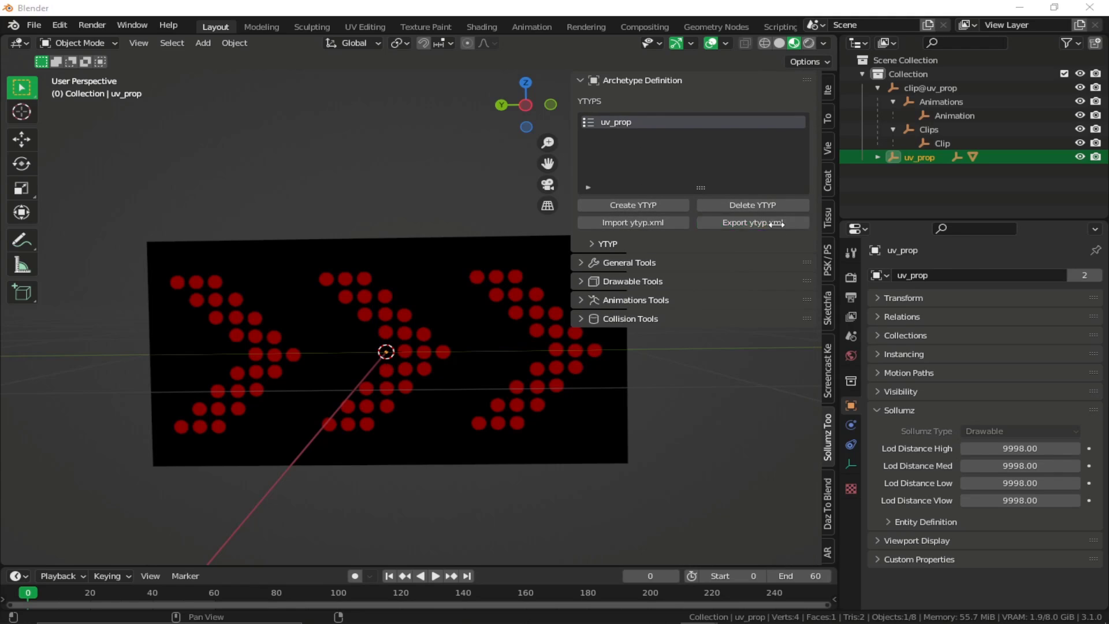
# Export uv_prop.ytyp.xml into the S:\Games\UV_showcase folder
pyautogui.click(220, 481)
pyautogui.scroll(-5, 217, 494)
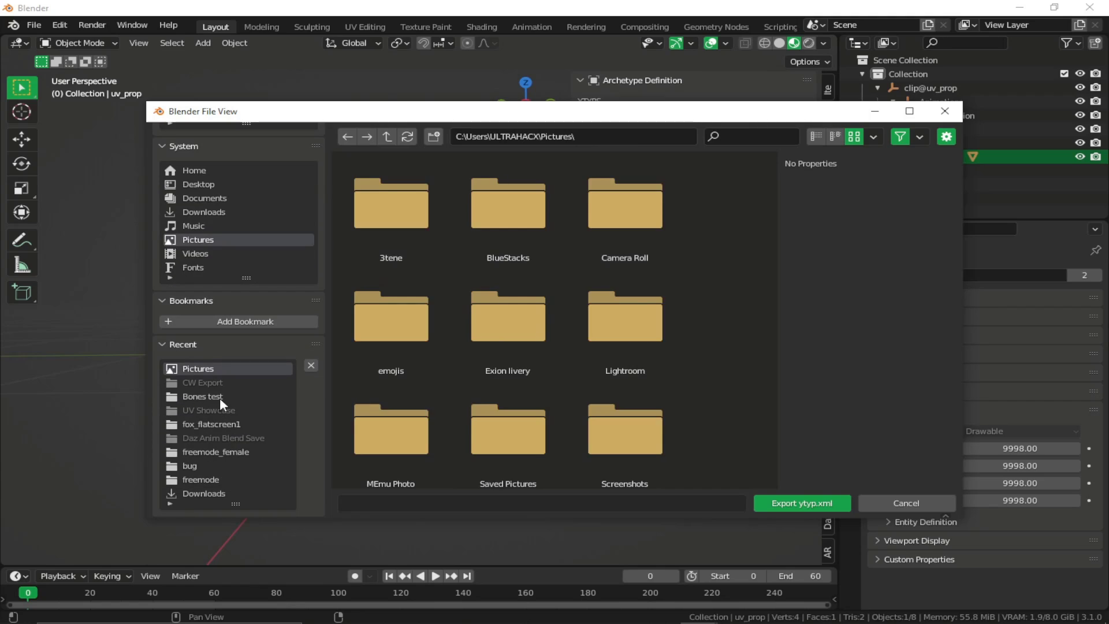
pyautogui.click(219, 396)
pyautogui.click(387, 137)
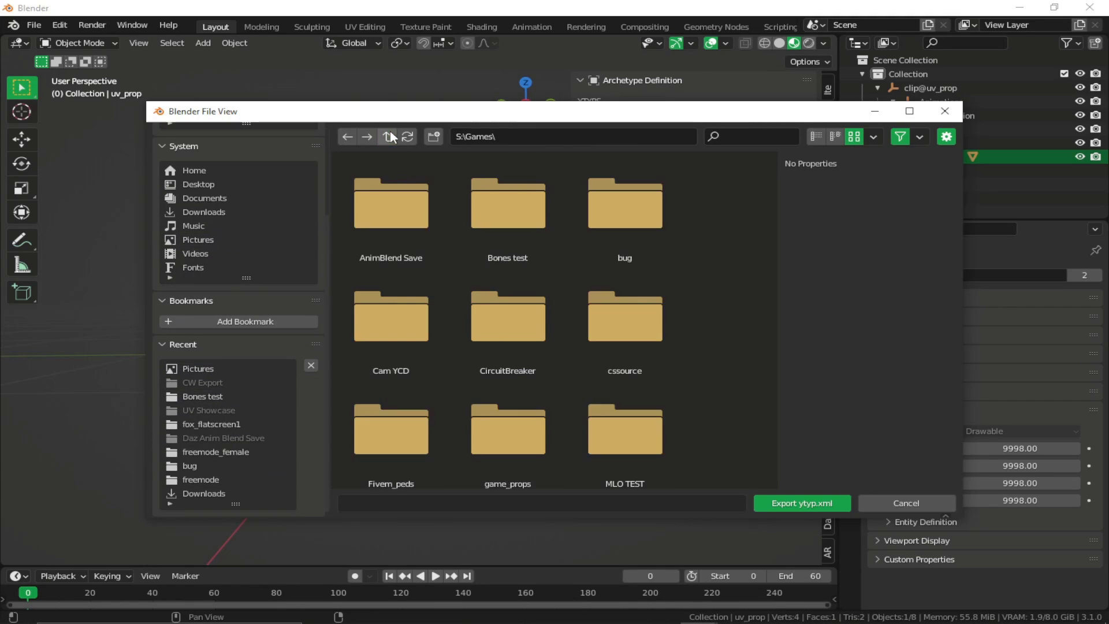
pyautogui.scroll(-2, 466, 303)
pyautogui.scroll(-3, 469, 306)
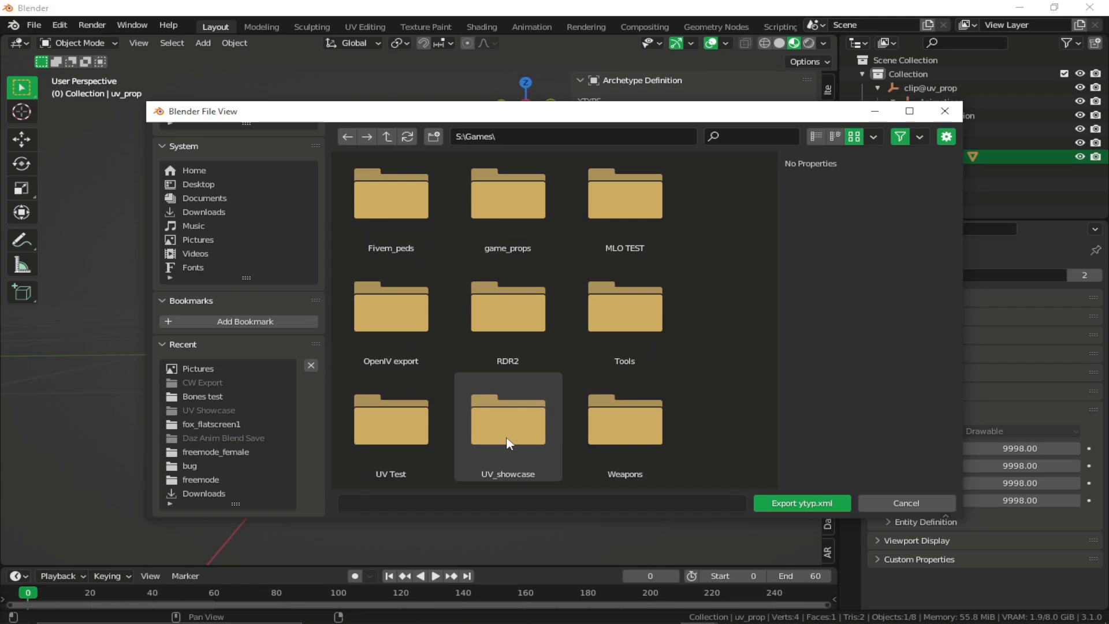
pyautogui.doubleClick(504, 443)
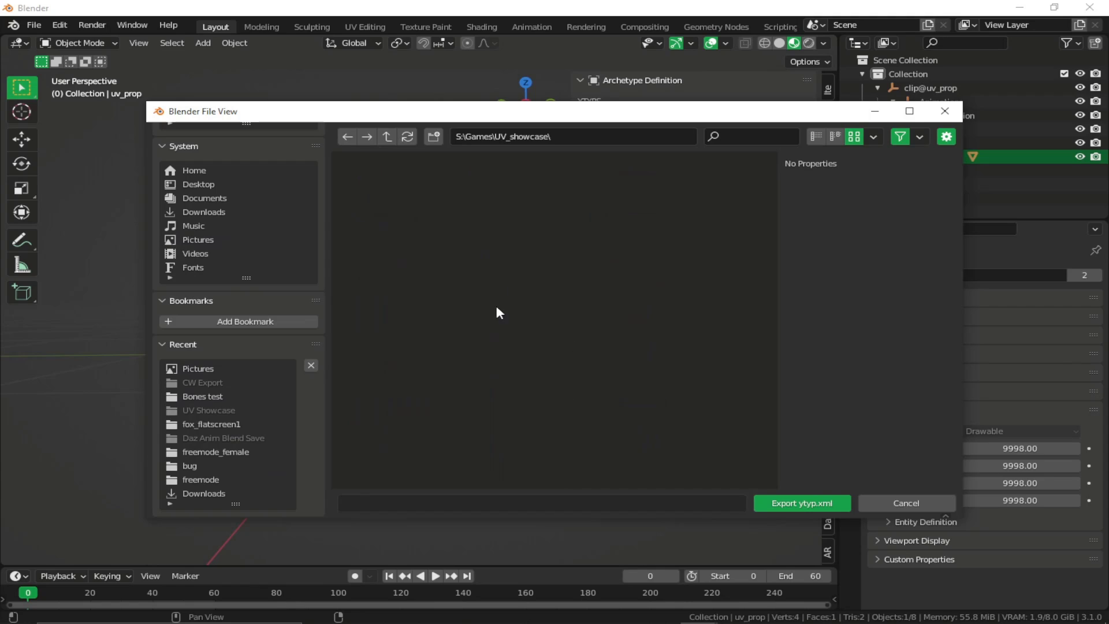
pyautogui.click(811, 508)
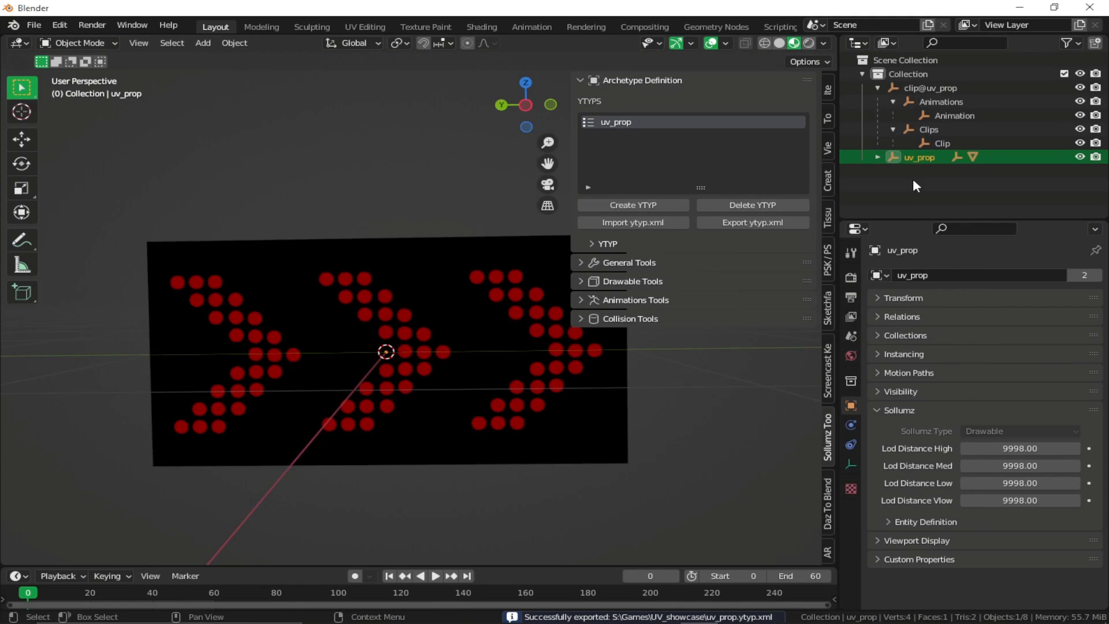
pyautogui.click(483, 354)
# Mark the arrow texture as Embedded in the plane's Sollumz texture parameters
pyautogui.click(851, 522)
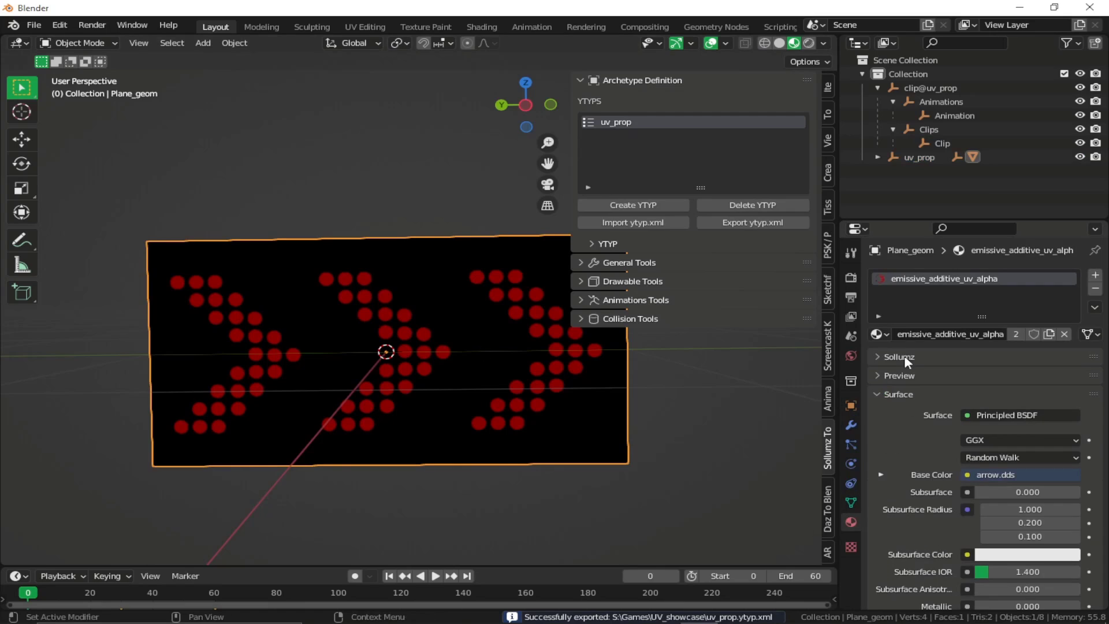
pyautogui.click(903, 392)
pyautogui.click(901, 356)
pyautogui.click(914, 433)
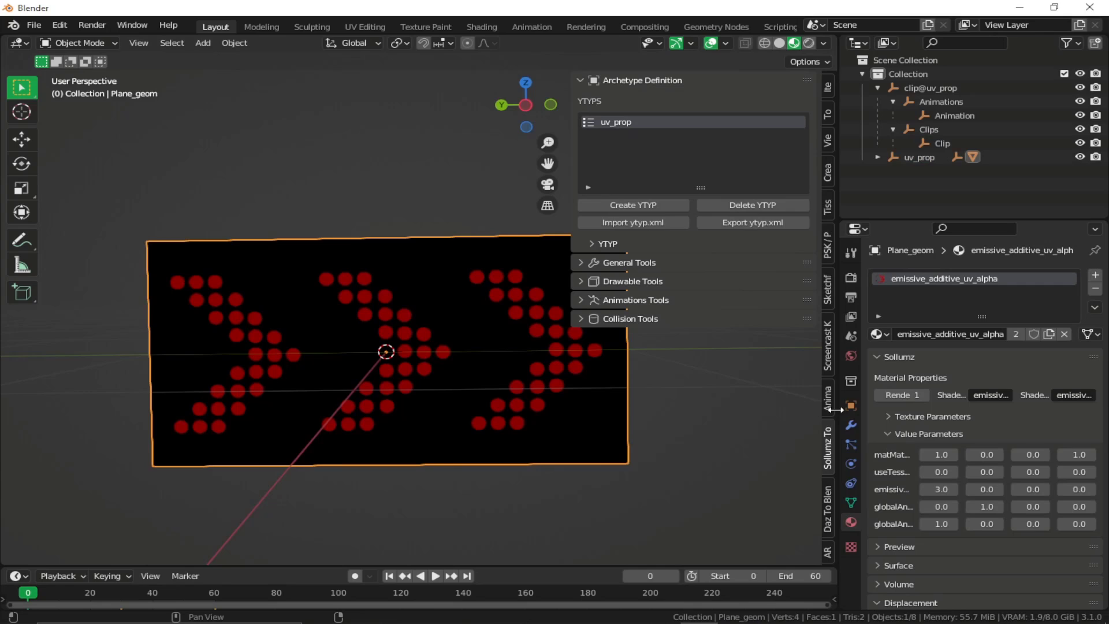
pyautogui.moveTo(748, 404); pyautogui.dragTo(750, 404)
pyautogui.click(814, 434)
pyautogui.click(819, 417)
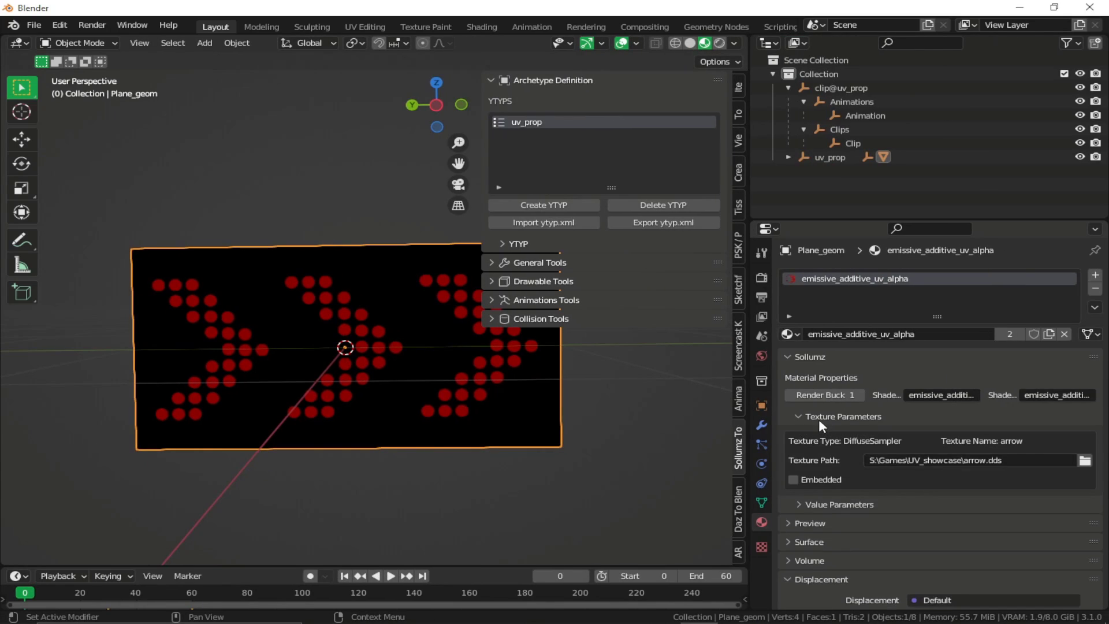
pyautogui.click(794, 480)
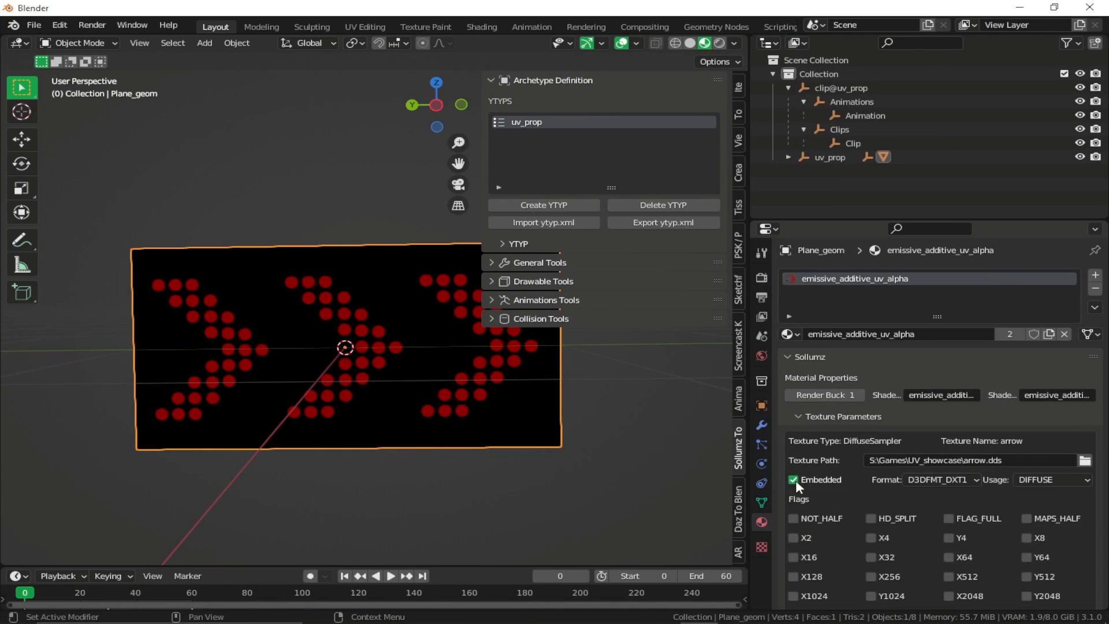
# Edit the emissiveMult X value in Value Parameters, raising it to 10
pyautogui.click(817, 416)
pyautogui.click(818, 433)
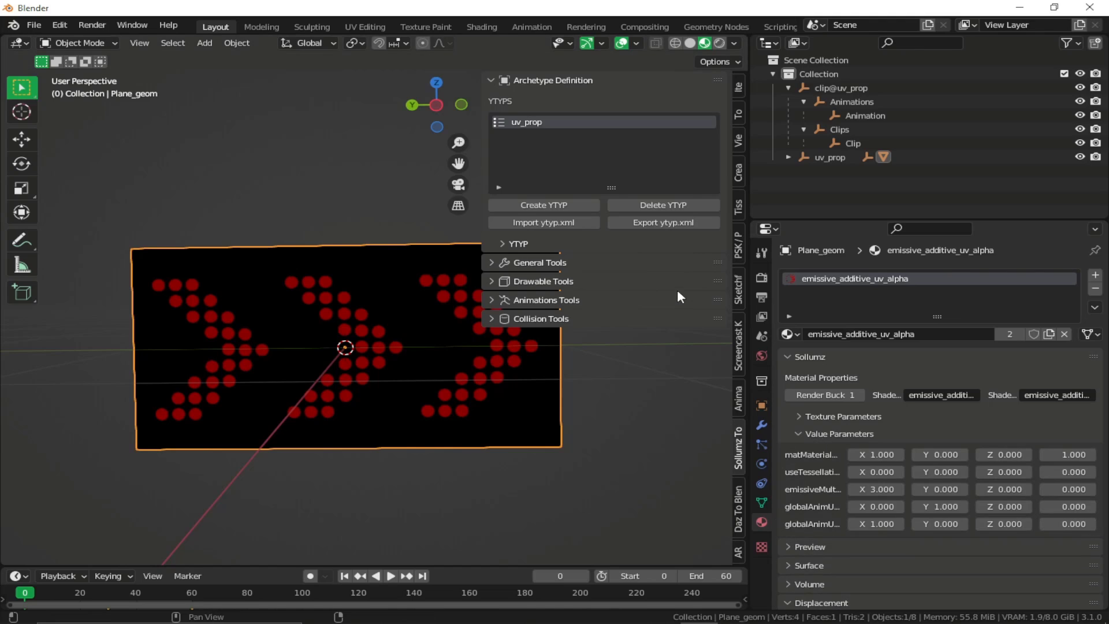
pyautogui.click(875, 489)
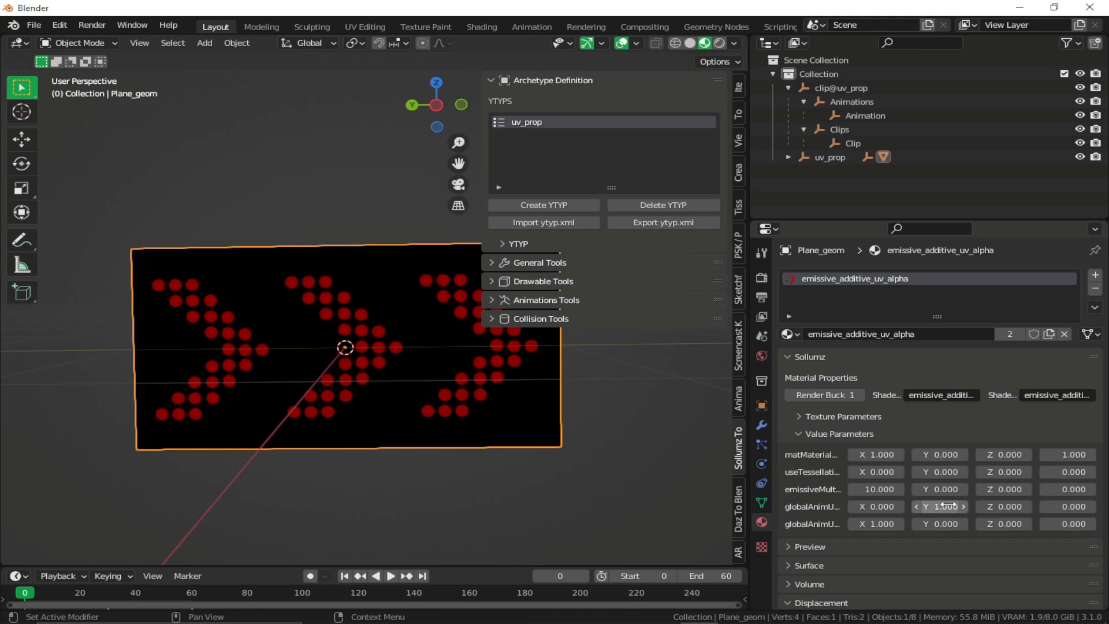
# Select all scene objects and export them as CodeWalker XML into UV_showcase
pyautogui.rightClick(833, 84)
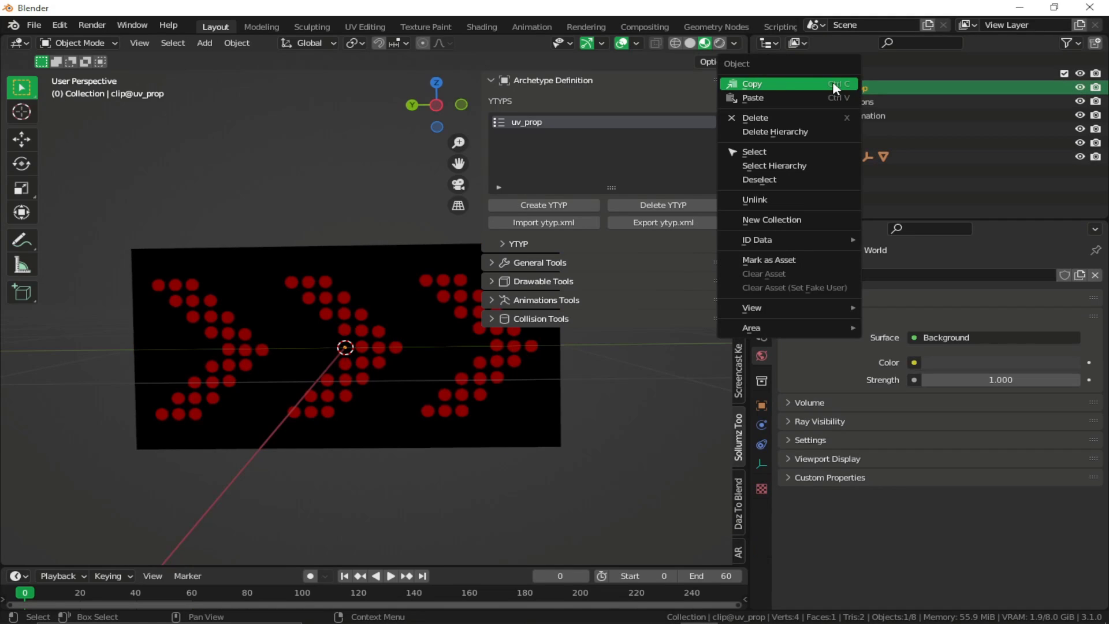
pyautogui.click(833, 84)
pyautogui.press('a')
pyautogui.click(556, 82)
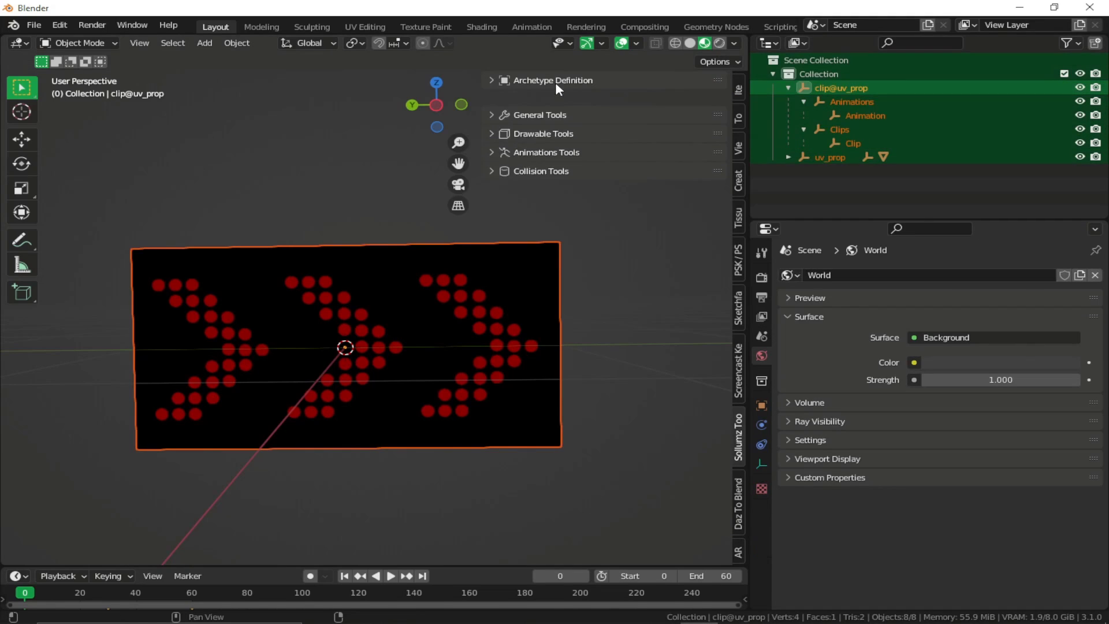
pyautogui.click(539, 98)
pyautogui.click(668, 120)
pyautogui.click(219, 482)
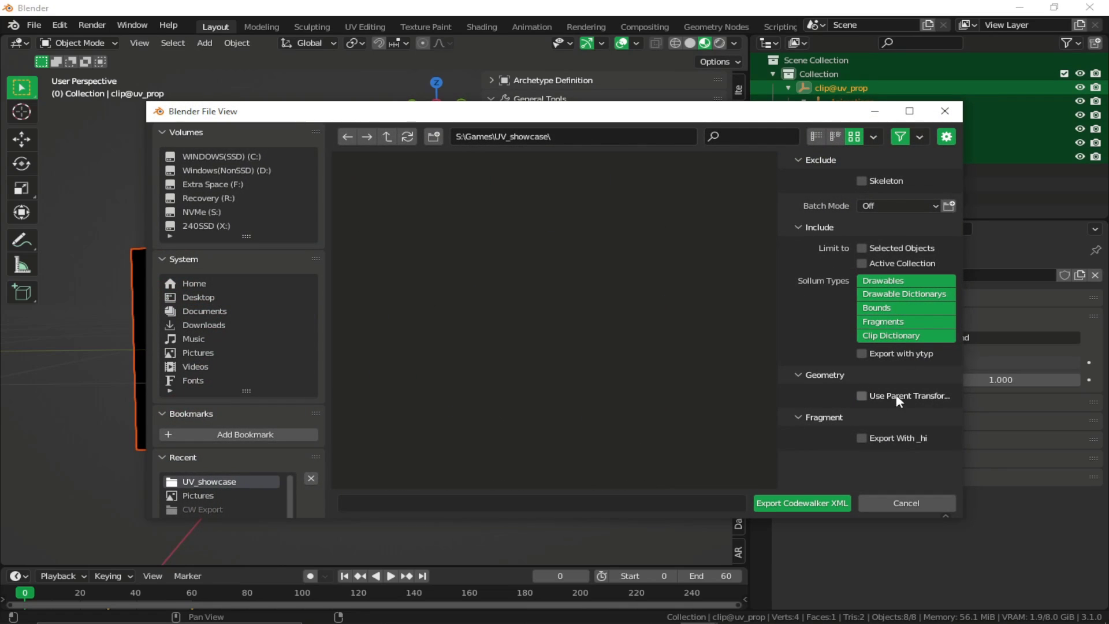
pyautogui.click(795, 503)
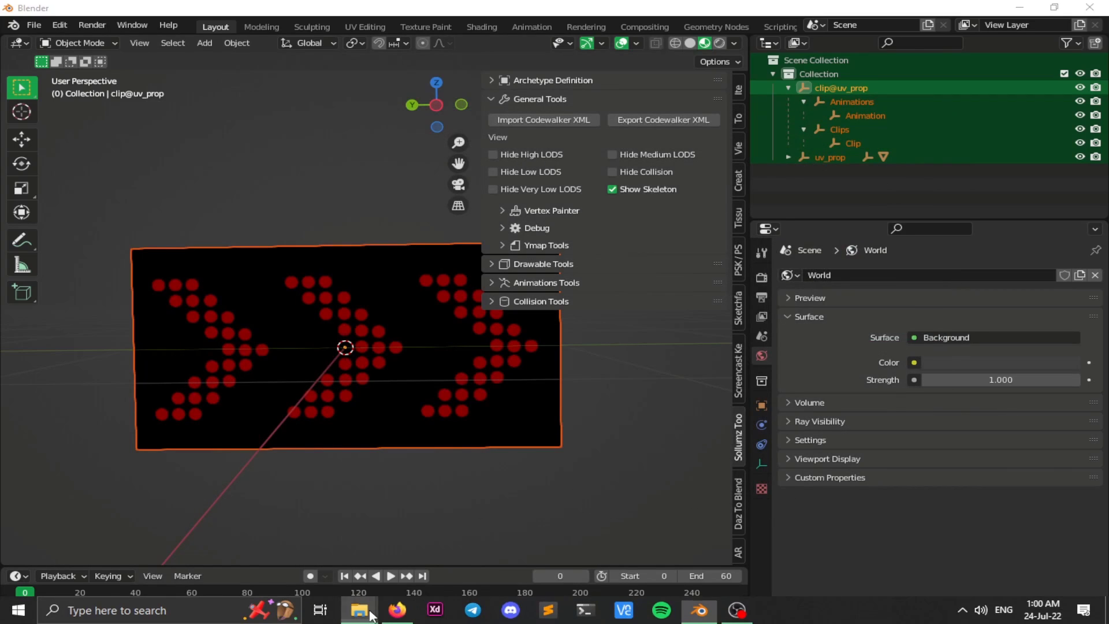
pyautogui.moveTo(370, 615)
pyautogui.click(527, 552)
pyautogui.click(445, 297)
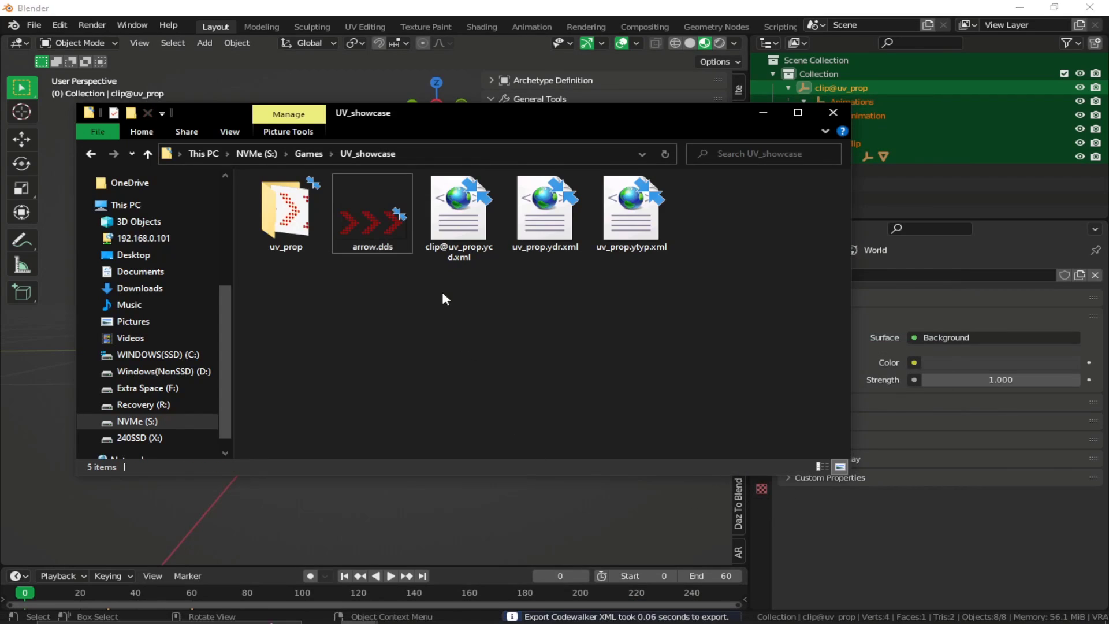
pyautogui.click(476, 260)
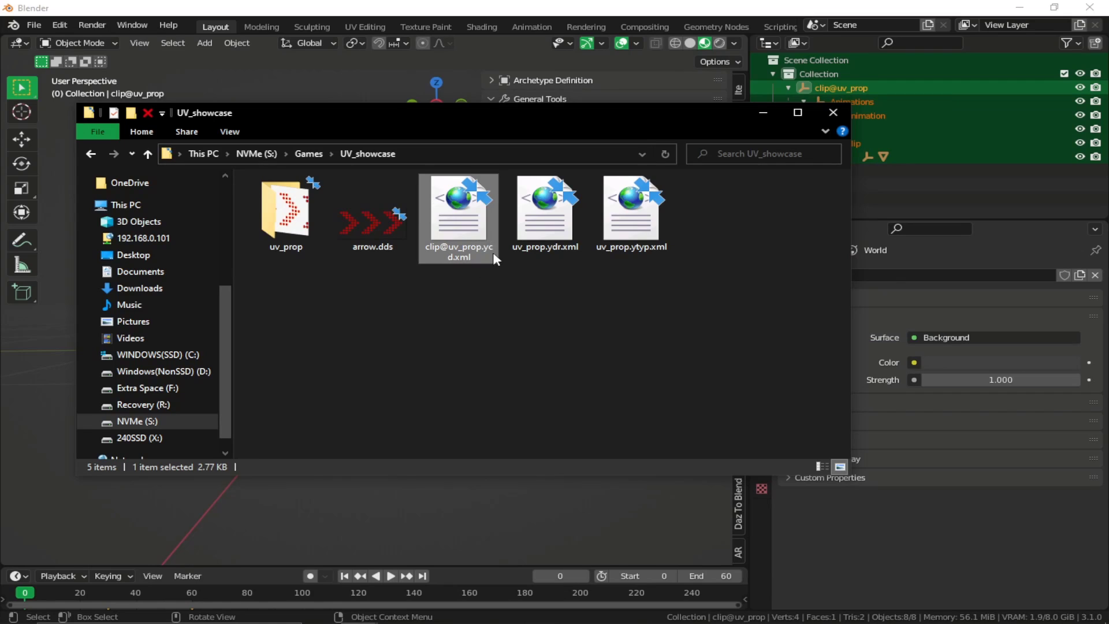
pyautogui.click(545, 243)
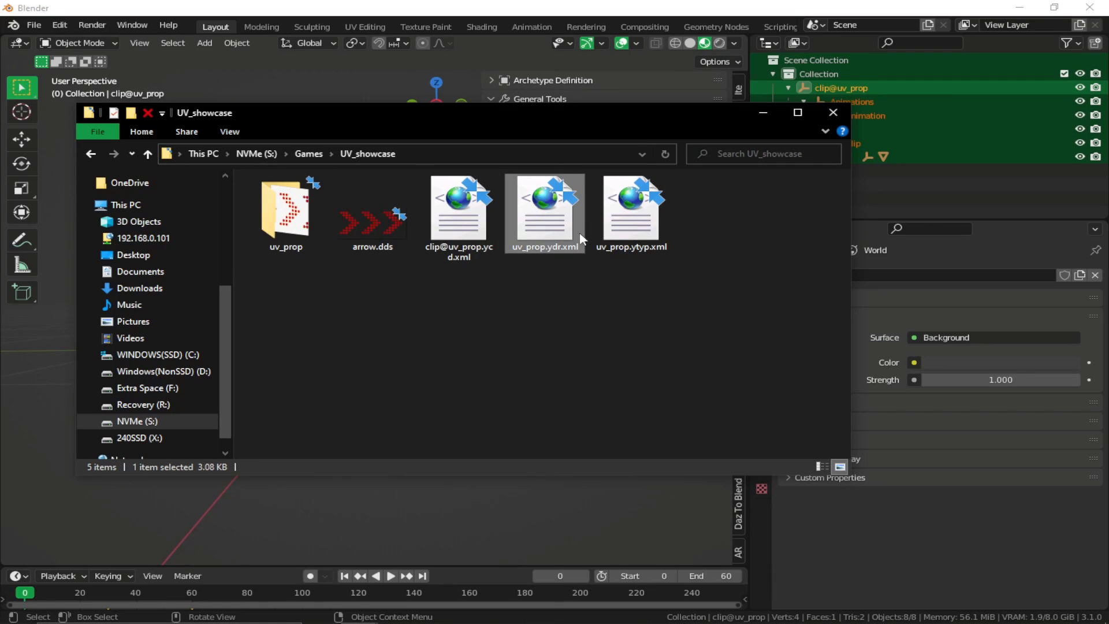
pyautogui.click(639, 244)
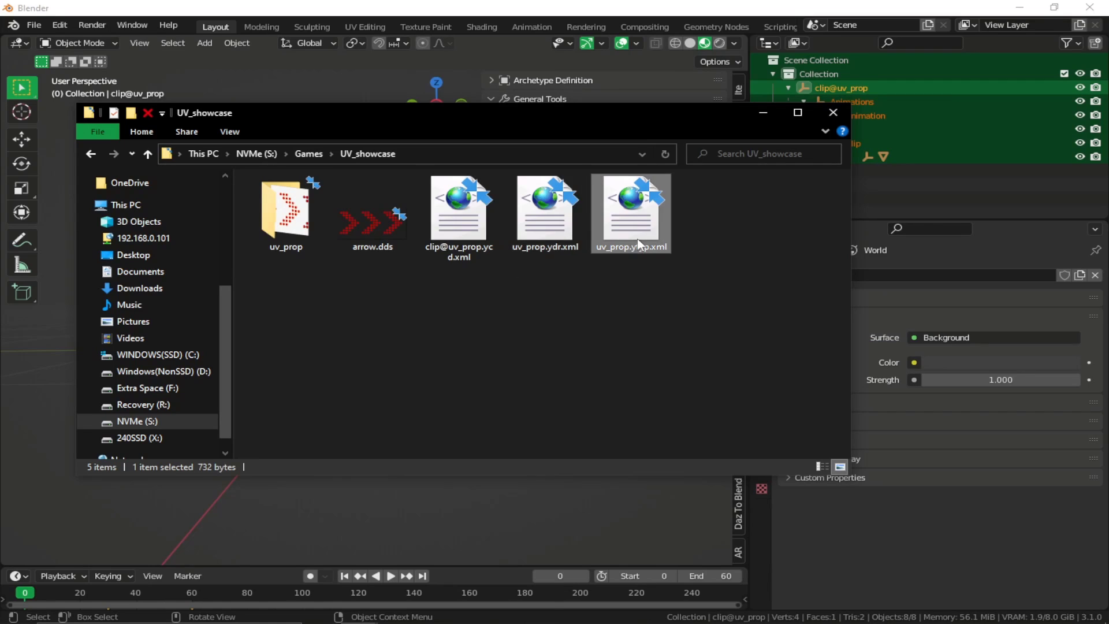
pyautogui.doubleClick(277, 231)
pyautogui.hotkey('alt', 'Left')
# Launch CodeWalker's RPF Explorer from the CodeWalker30_dev41 folder
pyautogui.moveTo(361, 612)
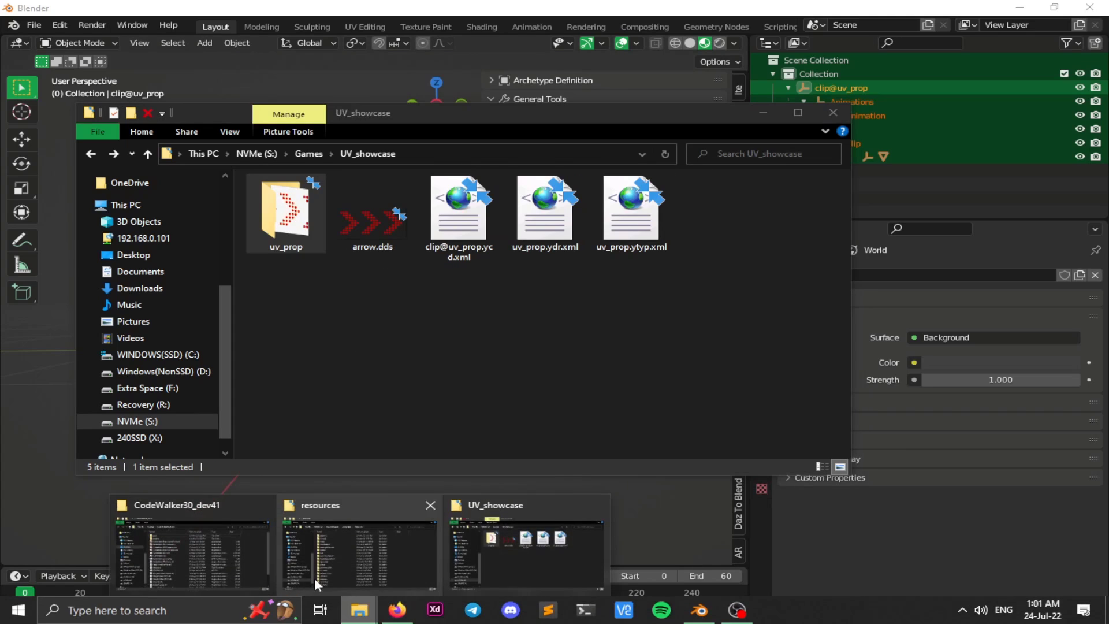
pyautogui.click(186, 556)
pyautogui.doubleClick(347, 274)
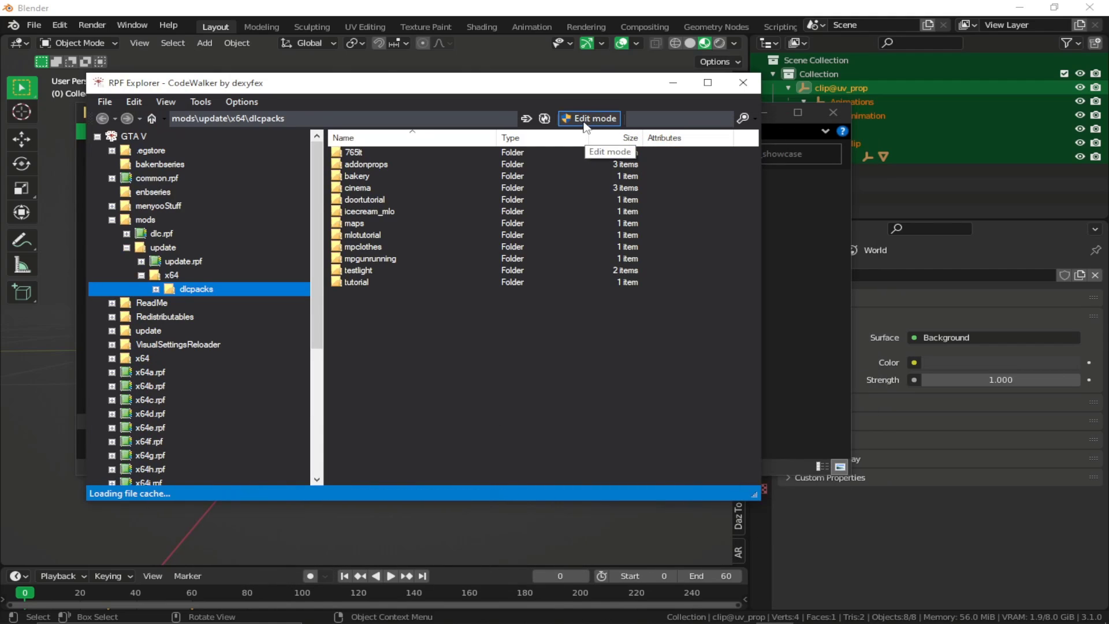
# Enable edit mode and open dlcpacks\tutorial\dlc.rpf\props.rpf
pyautogui.click(584, 121)
pyautogui.click(626, 376)
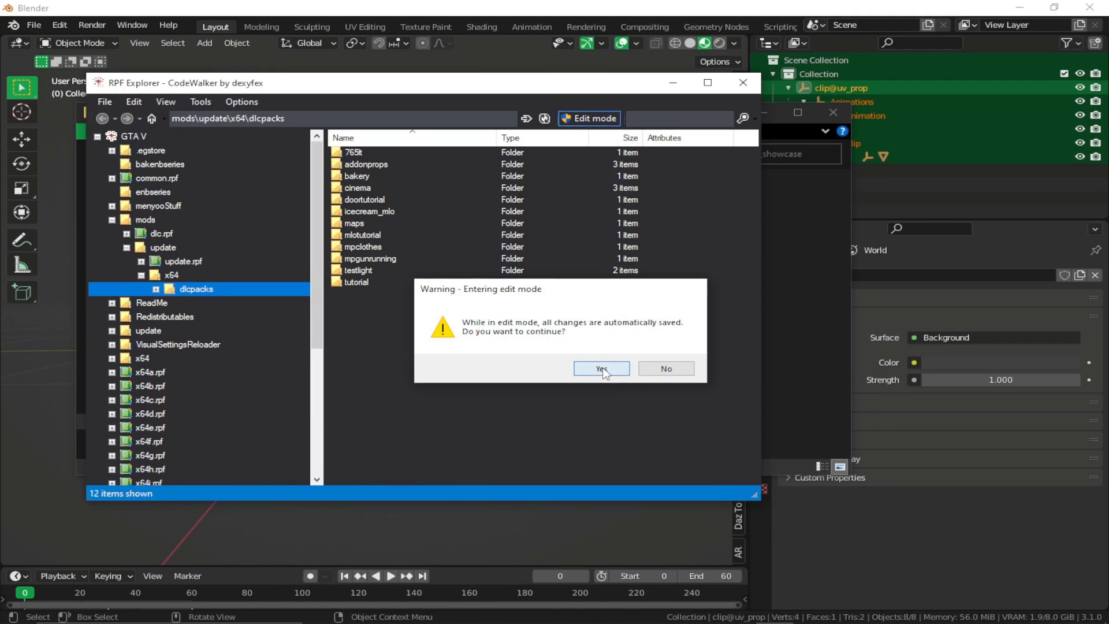
pyautogui.doubleClick(364, 282)
pyautogui.doubleClick(370, 153)
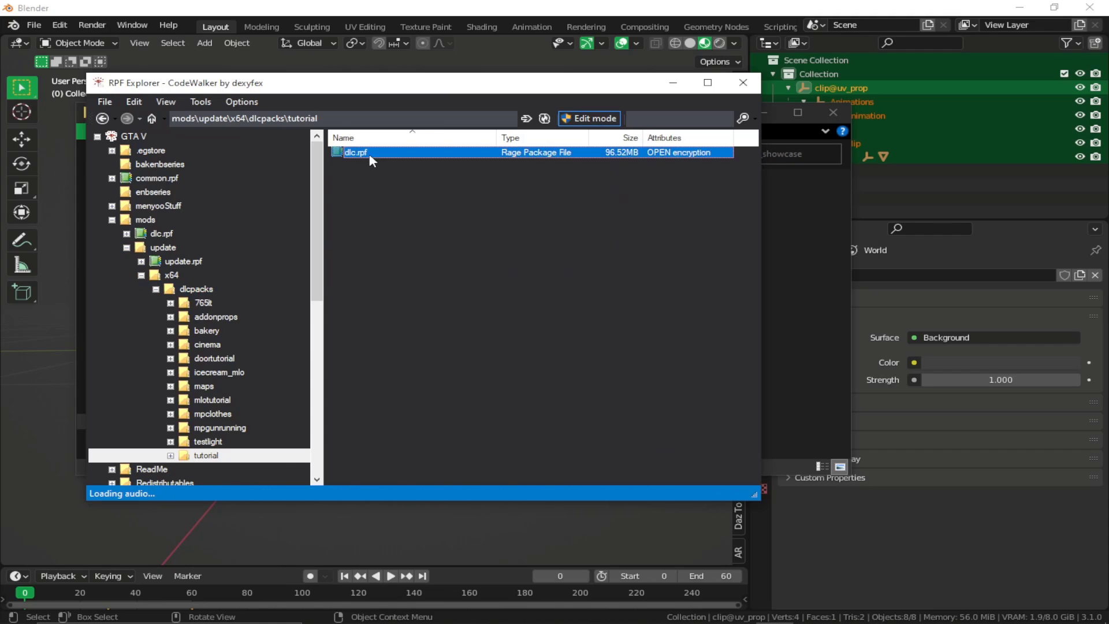
pyautogui.doubleClick(381, 153)
pyautogui.moveTo(404, 83); pyautogui.dragTo(885, 113)
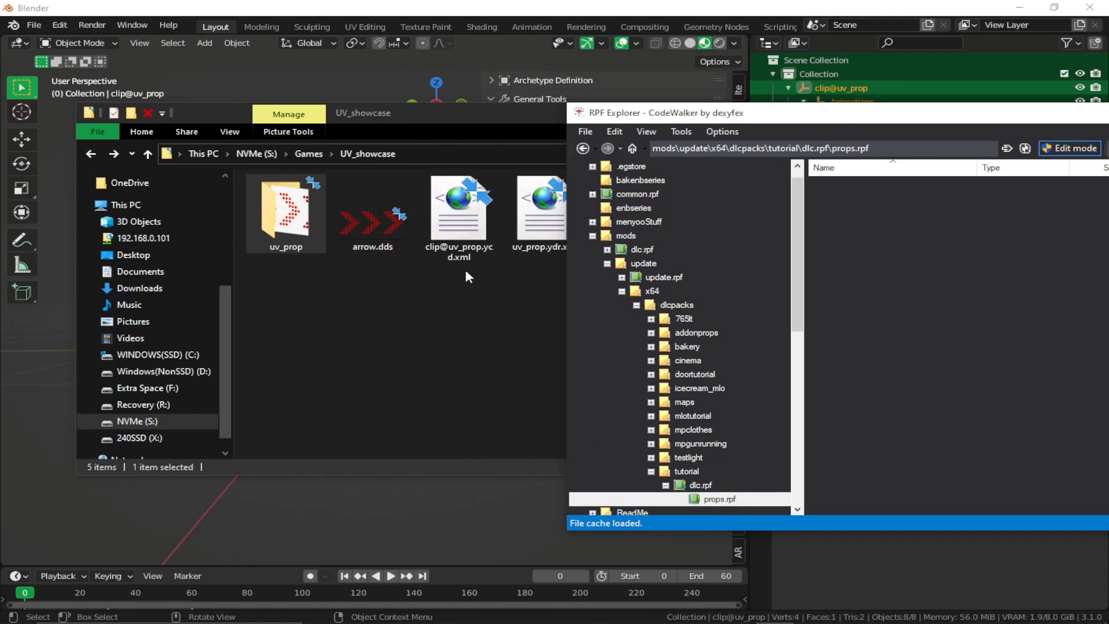
pyautogui.click(456, 239)
pyautogui.keyDown('ctrl'); pyautogui.click(545, 217); pyautogui.keyUp('ctrl')
pyautogui.keyDown('ctrl'); pyautogui.click(631, 217); pyautogui.keyUp('ctrl')
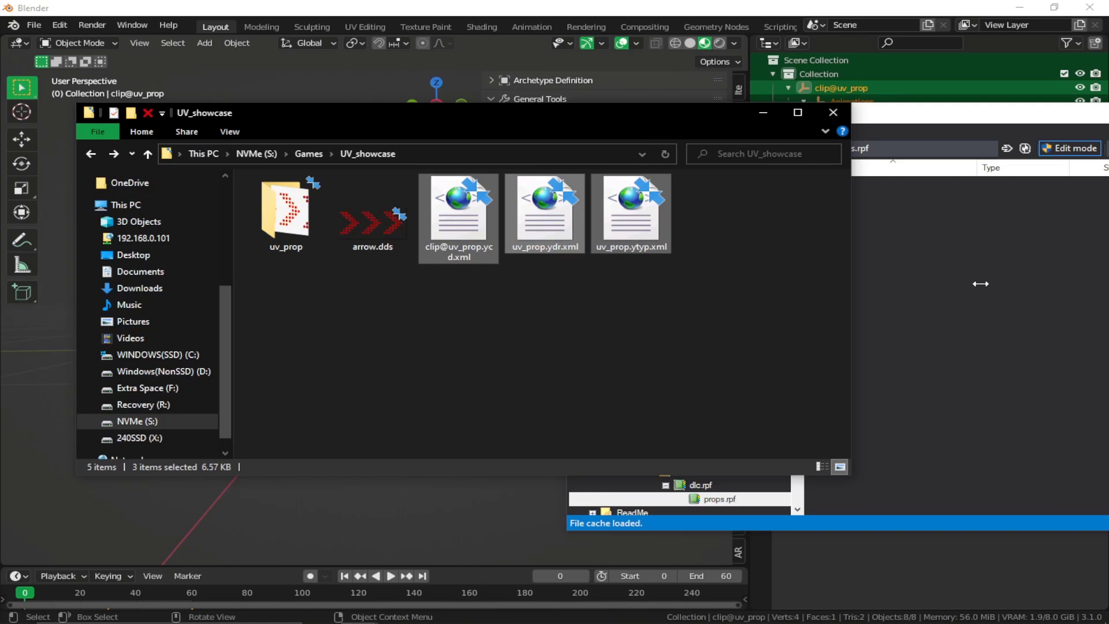
pyautogui.moveTo(920, 127); pyautogui.dragTo(598, 125)
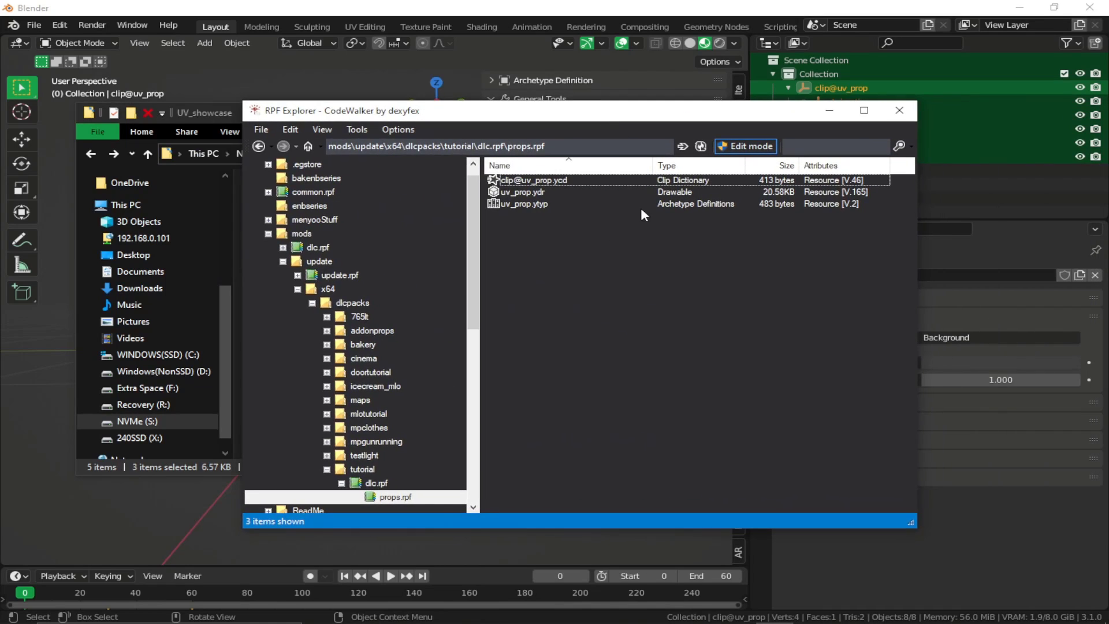
# Close the archive browser and relaunch RPF Explorer from the CodeWalker folder
pyautogui.click(893, 118)
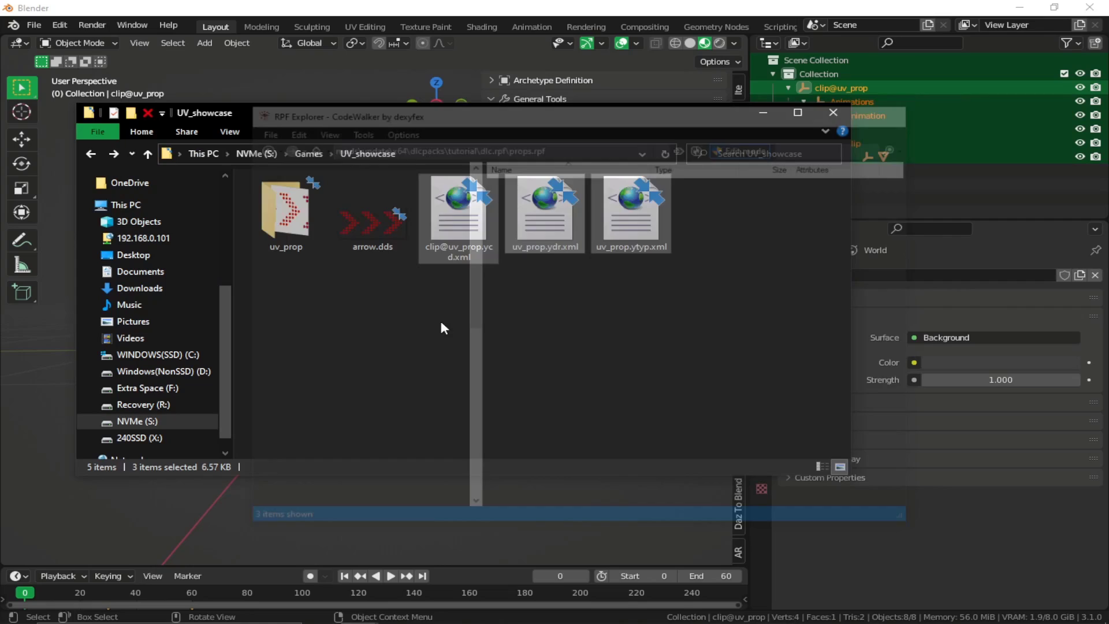
pyautogui.moveTo(359, 610)
pyautogui.click(253, 496)
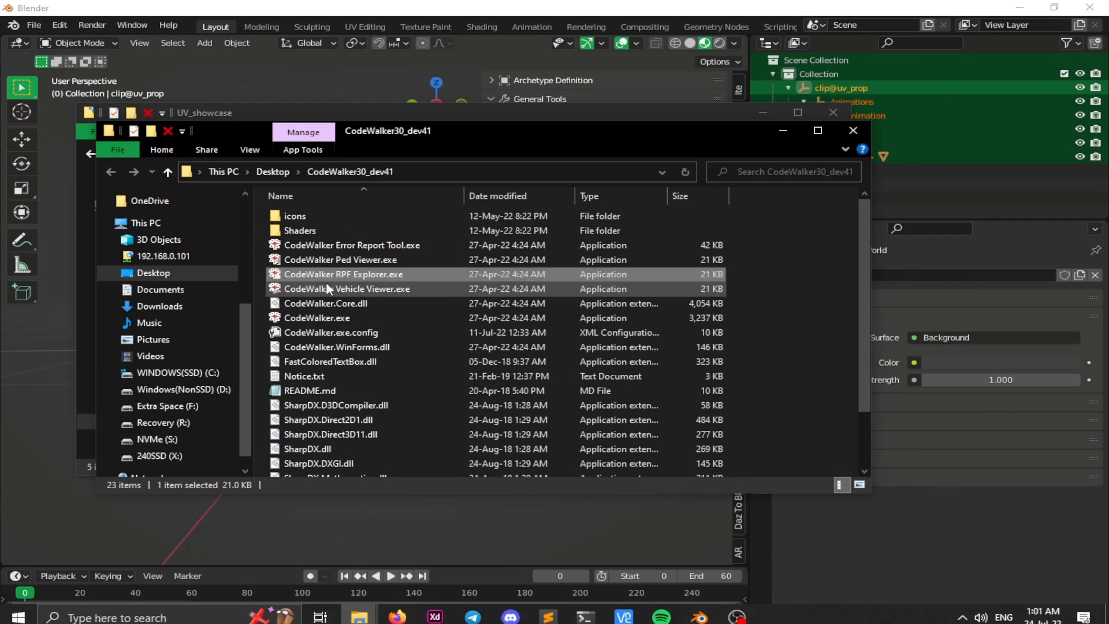
pyautogui.doubleClick(326, 277)
pyautogui.click(785, 147)
pyautogui.click(786, 130)
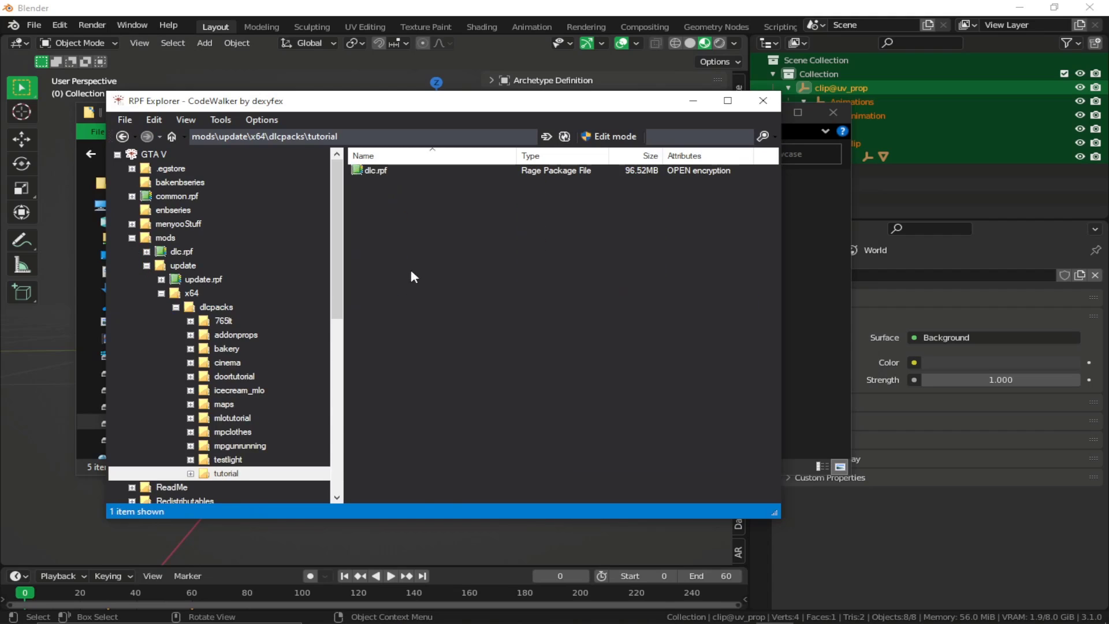
# Open props.rpf in the tutorial dlc.rpf and preview uv_prop.ydr's red dot arrows
pyautogui.click(381, 171)
pyautogui.doubleClick(381, 171)
pyautogui.doubleClick(383, 171)
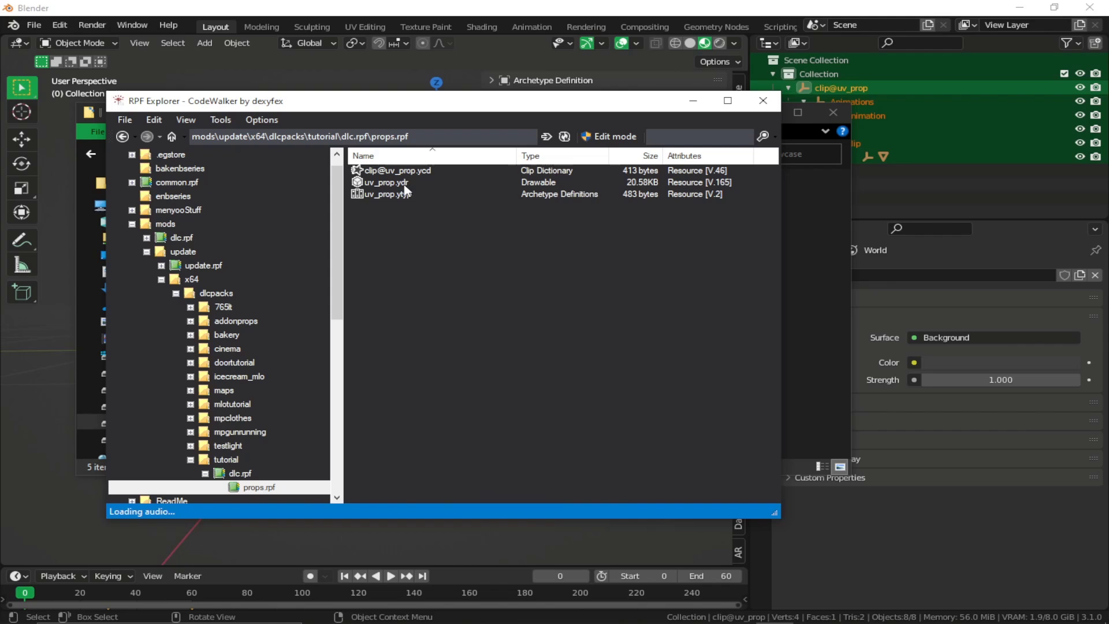
pyautogui.doubleClick(400, 186)
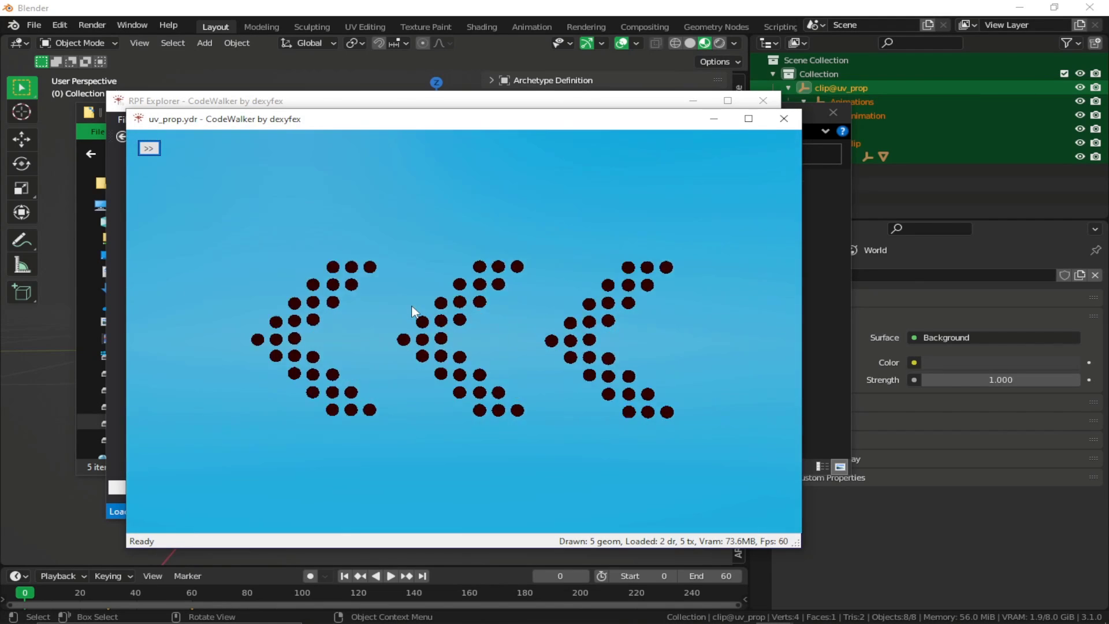
pyautogui.click(784, 119)
pyautogui.moveTo(576, 199); pyautogui.dragTo(414, 176)
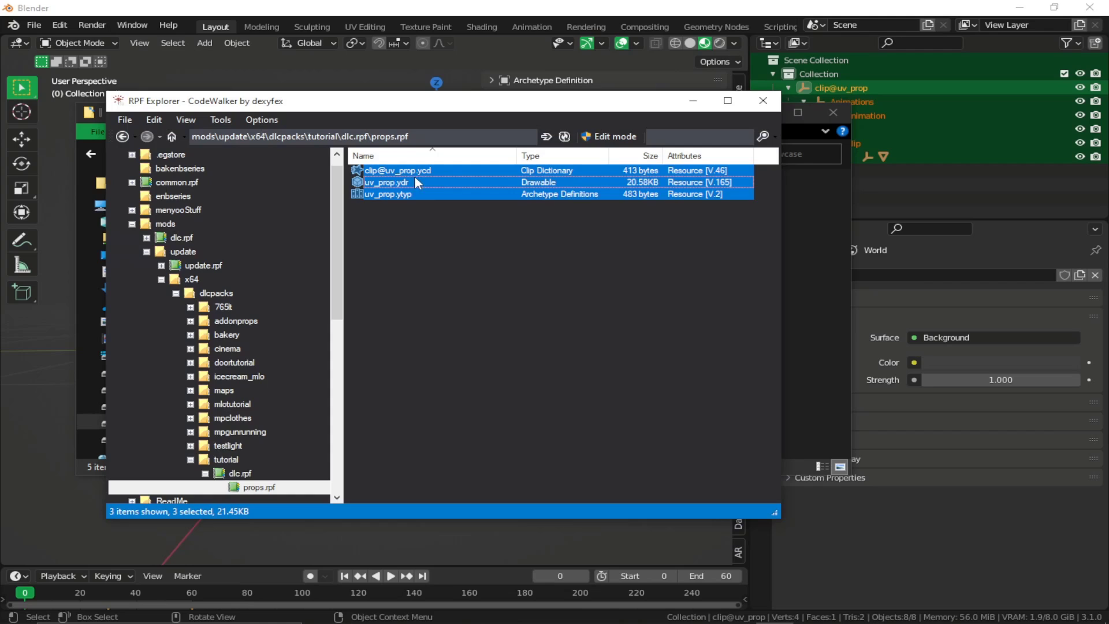
pyautogui.click(694, 100)
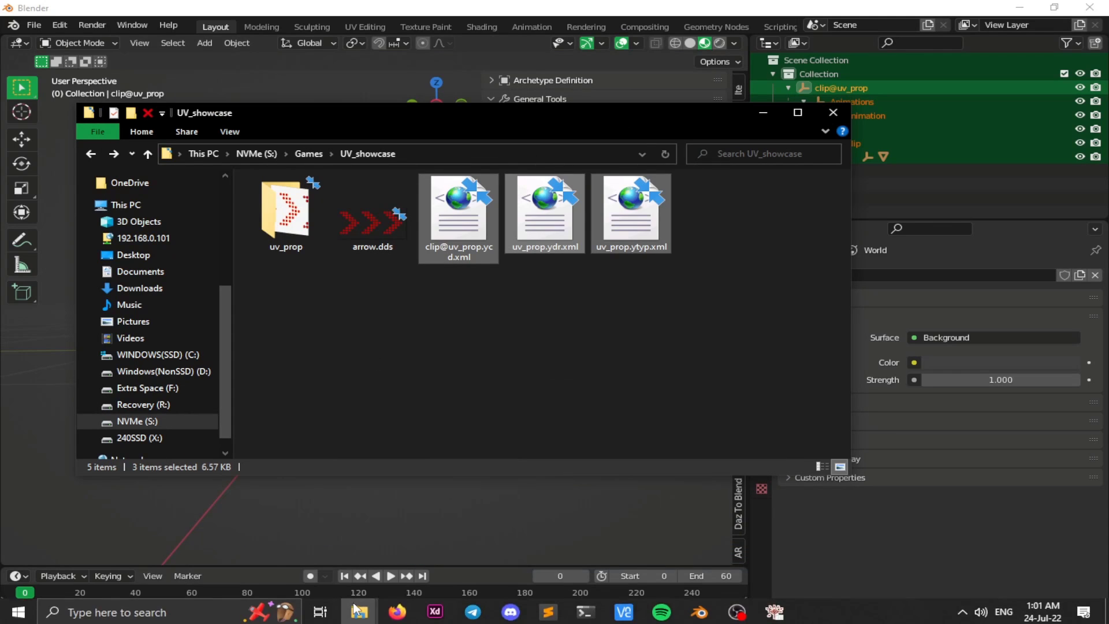
# Launch CodeWalker.exe from the program folder and zoom in on the parking lot
pyautogui.moveTo(359, 610)
pyautogui.click(245, 557)
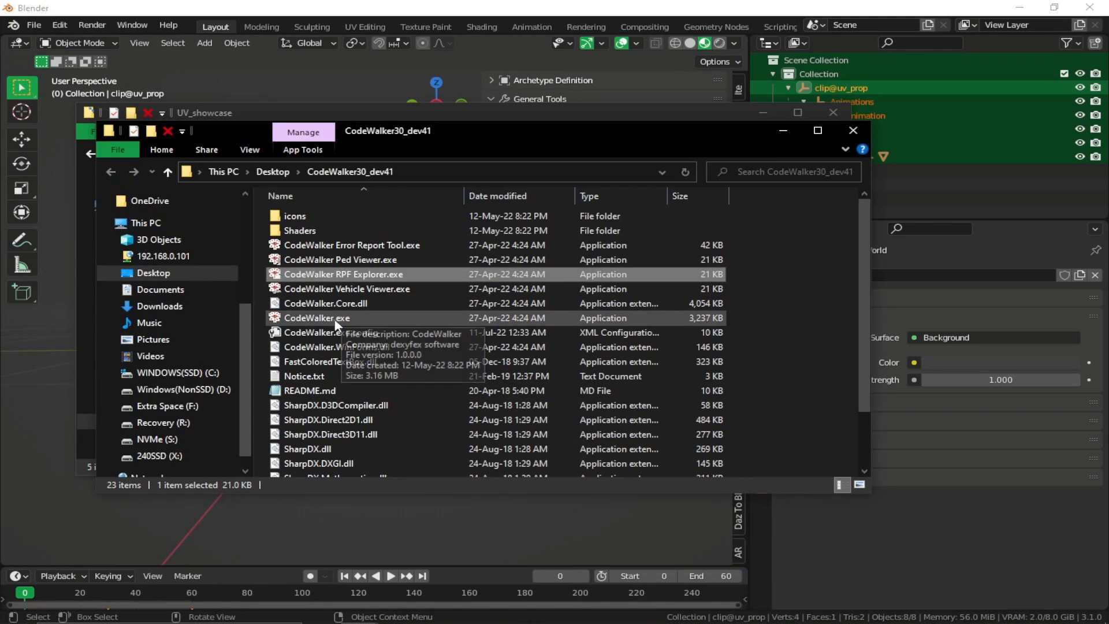
pyautogui.doubleClick(336, 319)
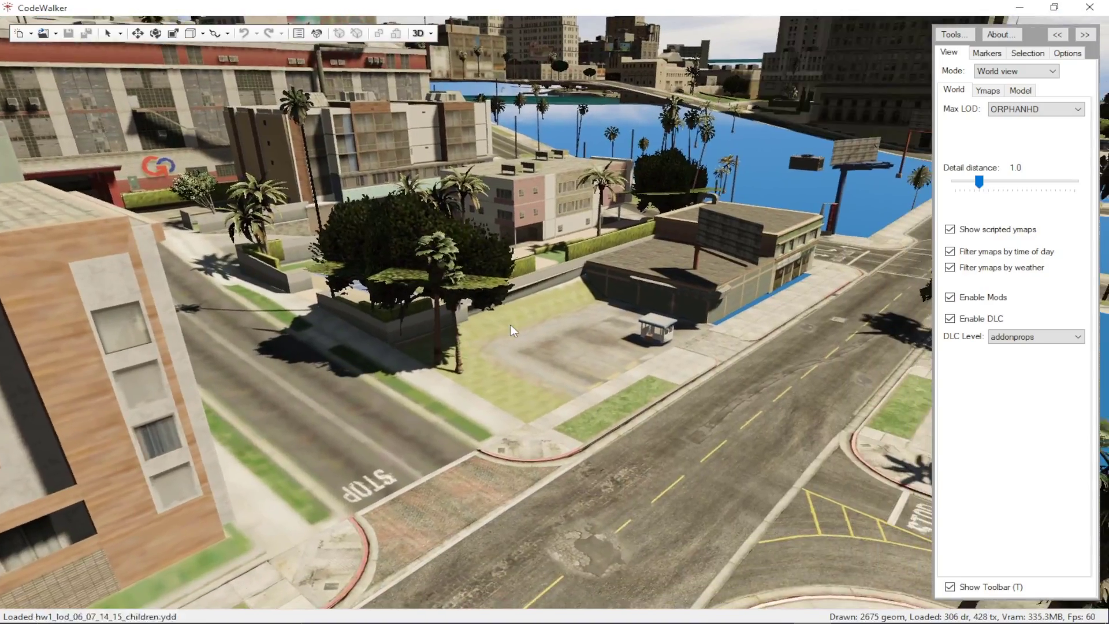
pyautogui.scroll(3, 534, 334)
pyautogui.scroll(5, 535, 333)
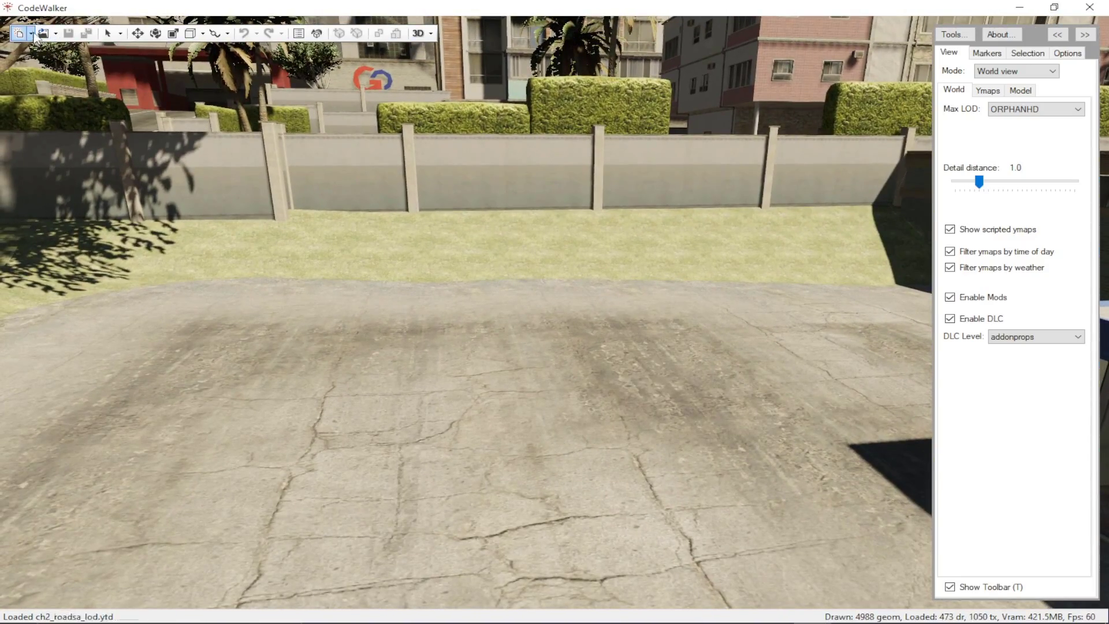
# Create a new map1.ymap project and add a new entity to it
pyautogui.click(31, 33)
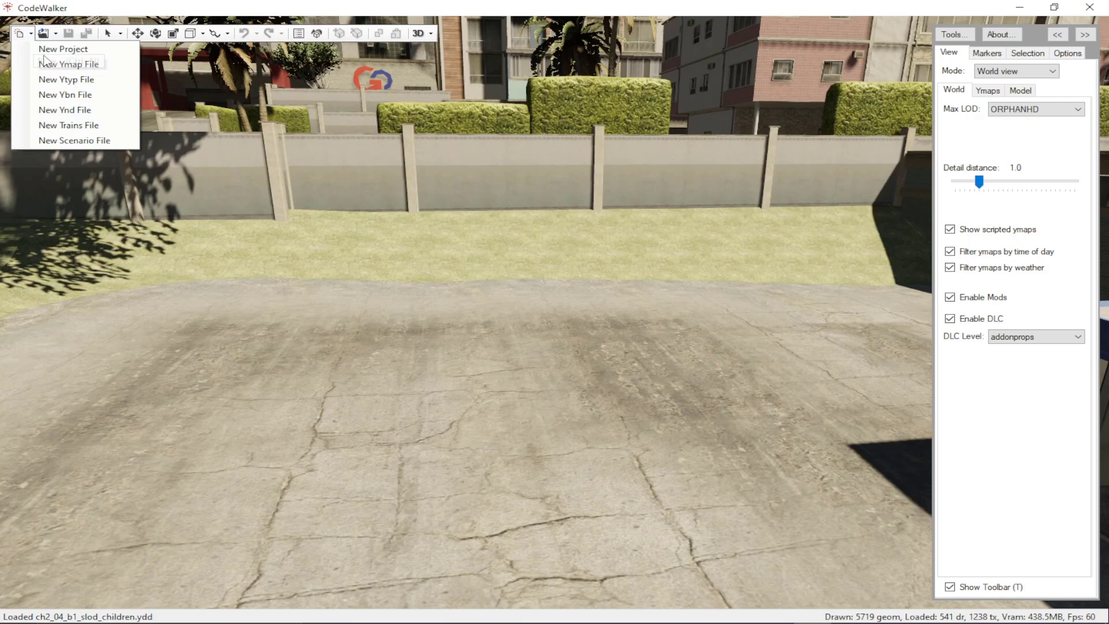
pyautogui.click(61, 62)
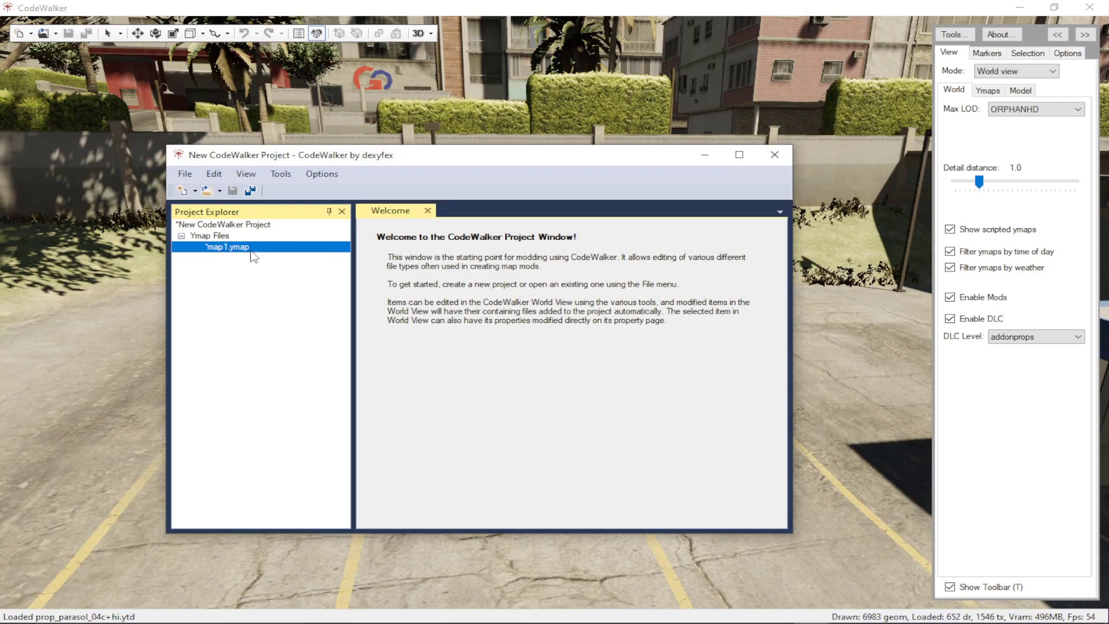
pyautogui.doubleClick(251, 248)
pyautogui.click(282, 173)
pyautogui.press('Escape')
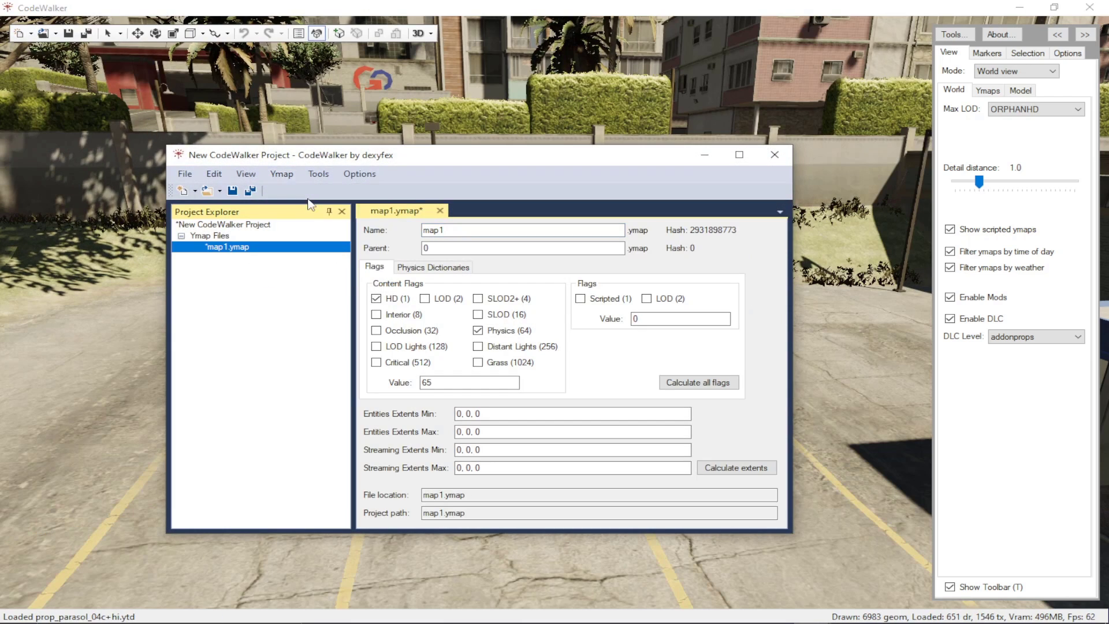
pyautogui.click(274, 175)
pyautogui.click(301, 208)
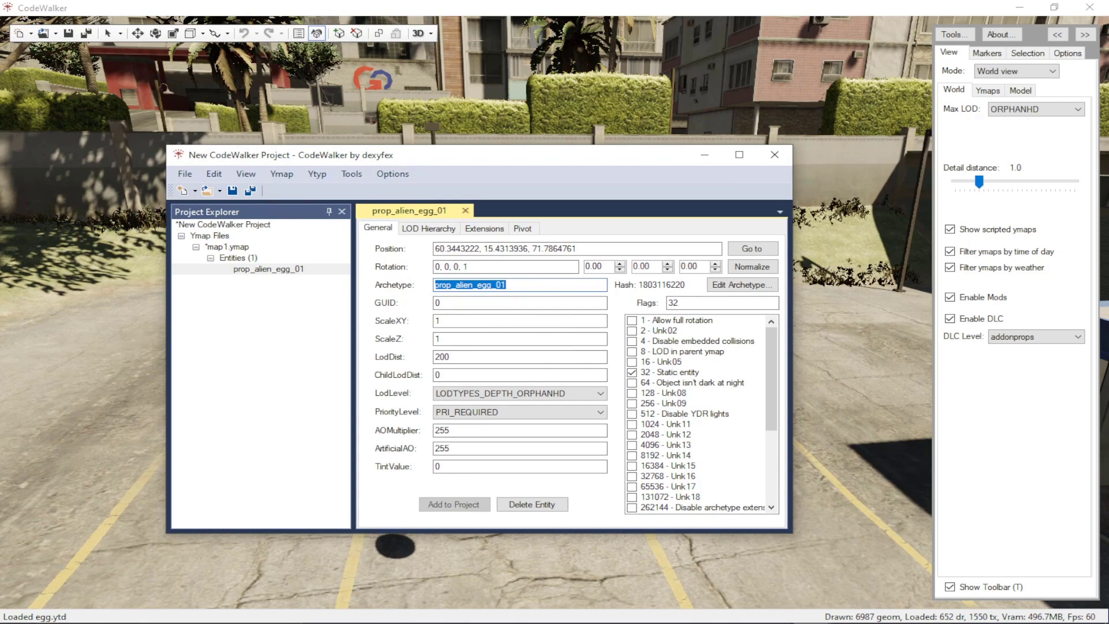
# Copy the uv_prop name from Blender and set it as the entity's archetype
pyautogui.click(699, 610)
pyautogui.click(889, 158)
pyautogui.doubleClick(821, 157)
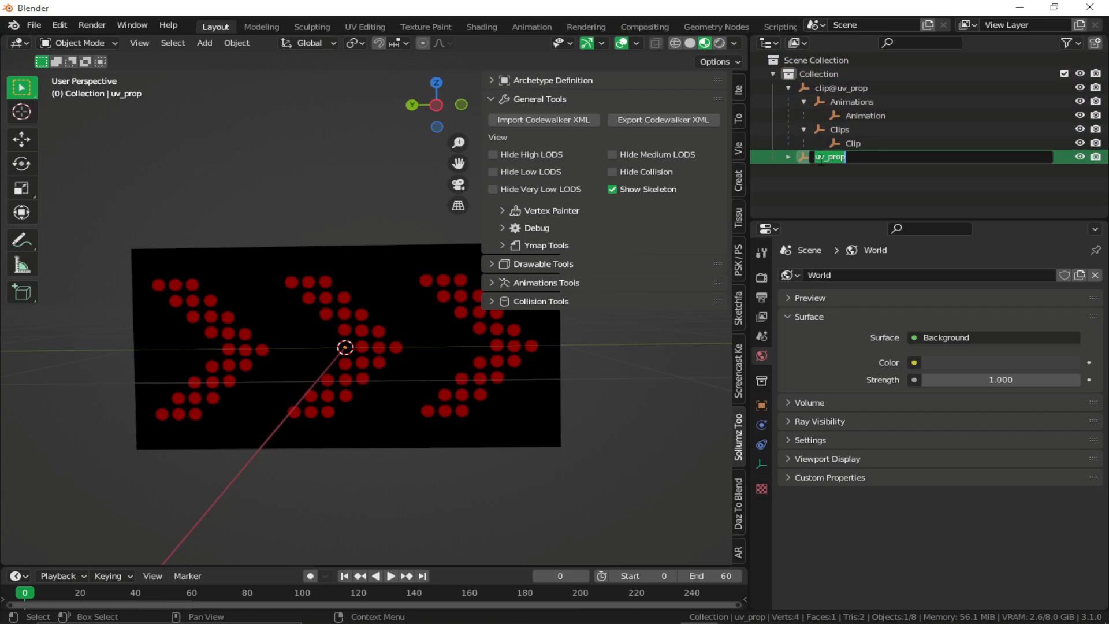
pyautogui.click(1020, 7)
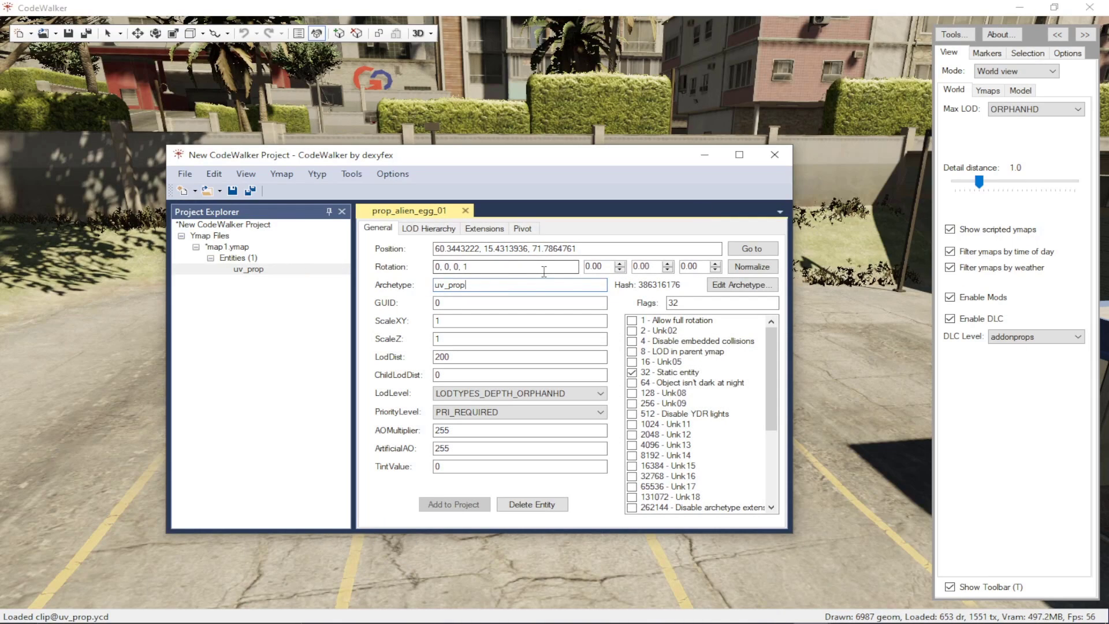
pyautogui.click(704, 155)
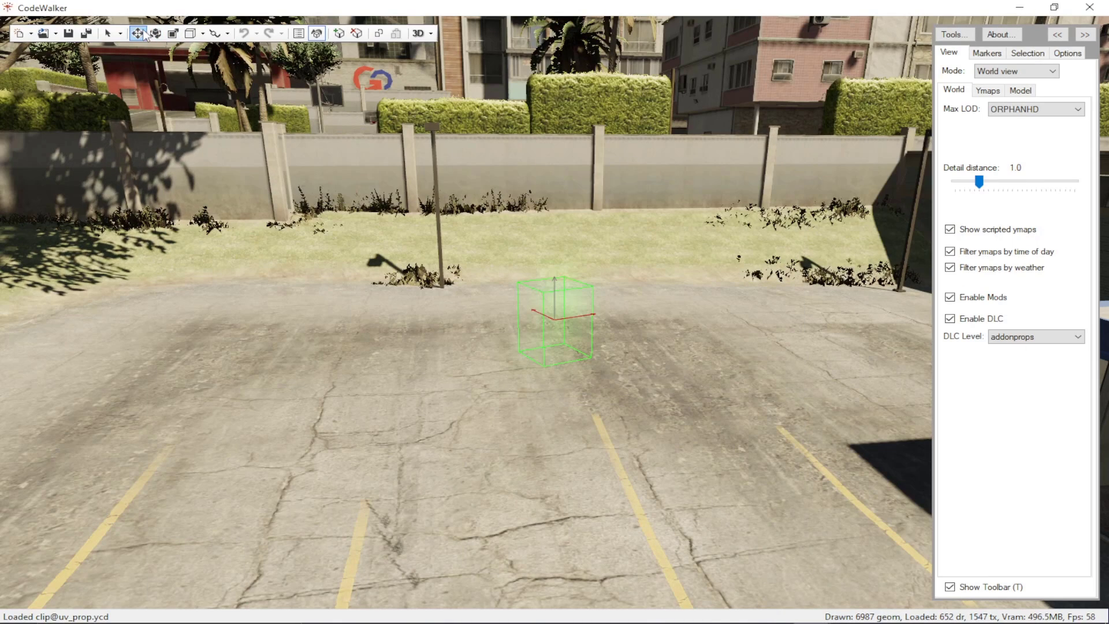
# Close the trial project without saving
pyautogui.scroll(-5, 664, 344)
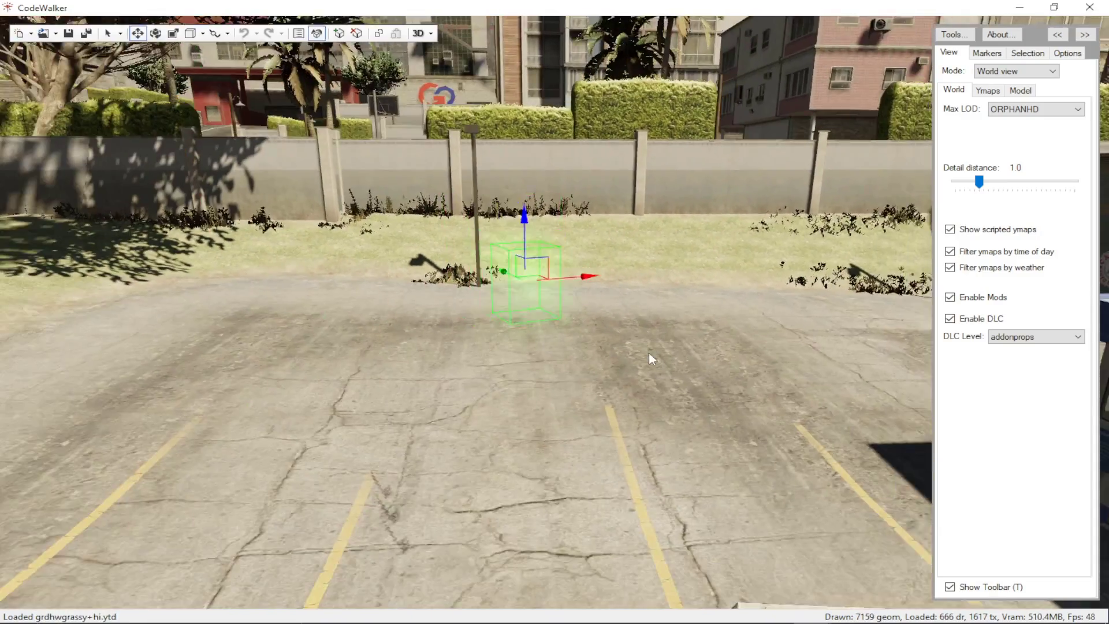
pyautogui.hotkey('alt', 'Tab')
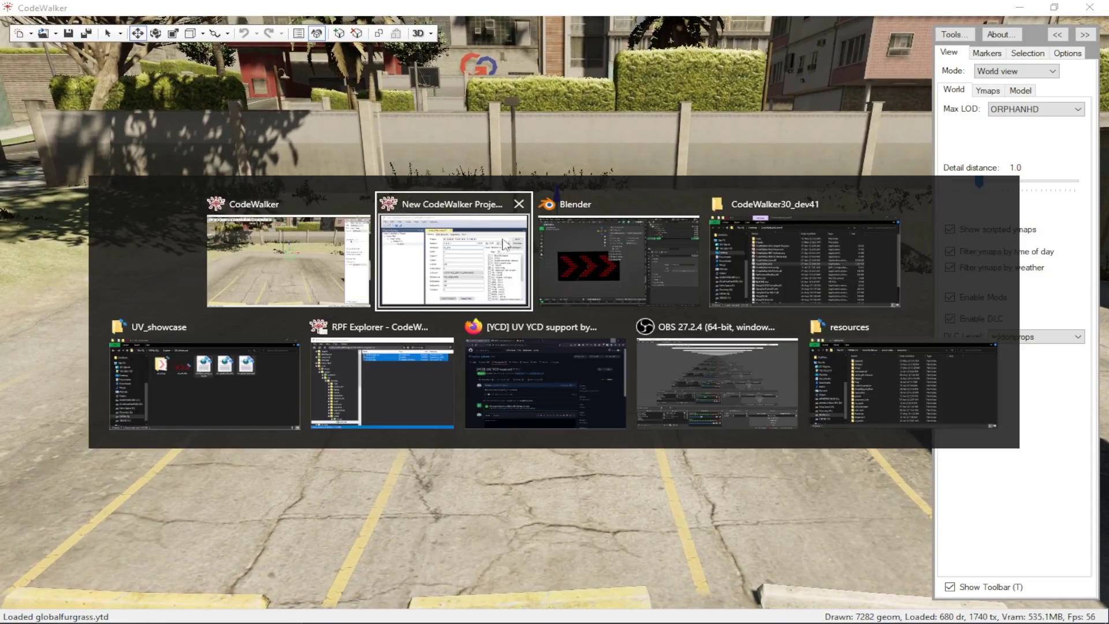
pyautogui.click(776, 152)
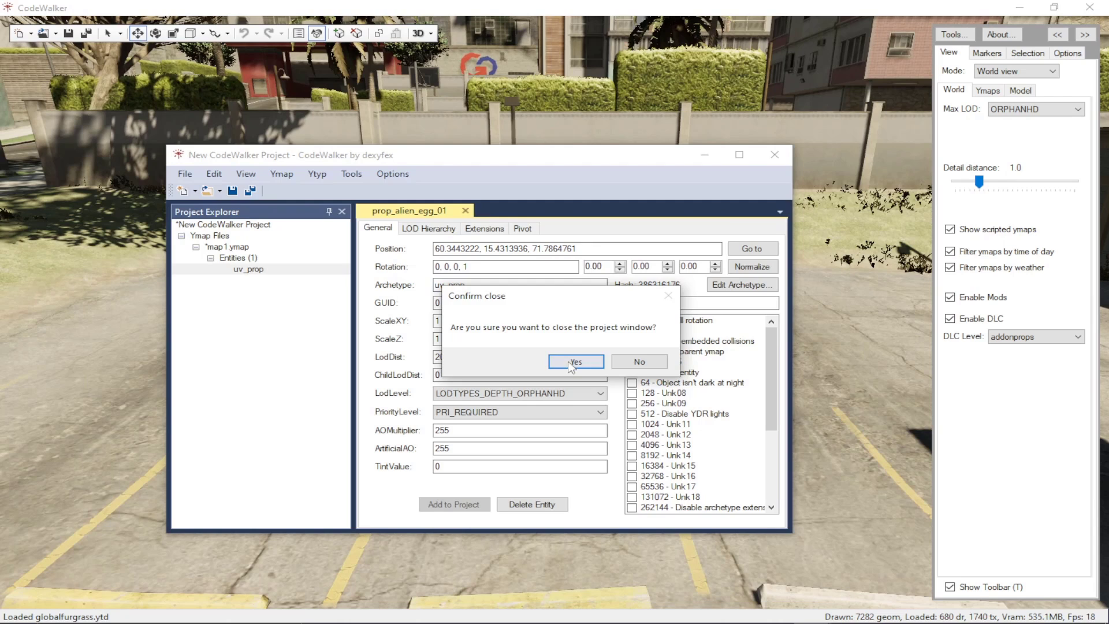
pyautogui.click(586, 362)
pyautogui.click(653, 362)
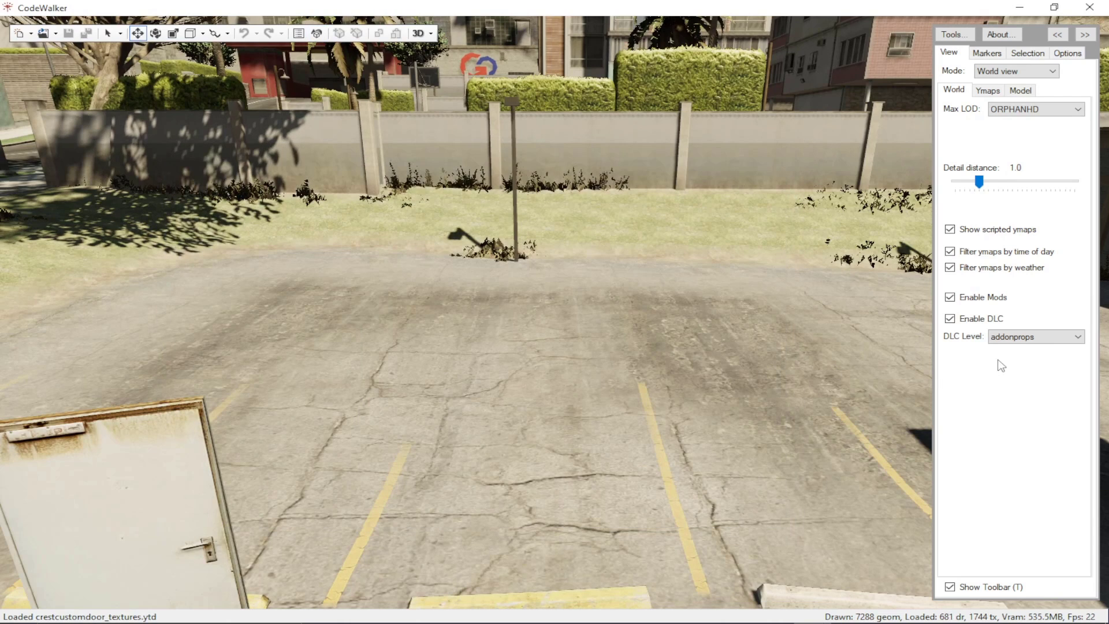
# Load the tutorial DLC level, create map1.ymap, and add a new entity to it
pyautogui.click(1035, 339)
pyautogui.click(1024, 459)
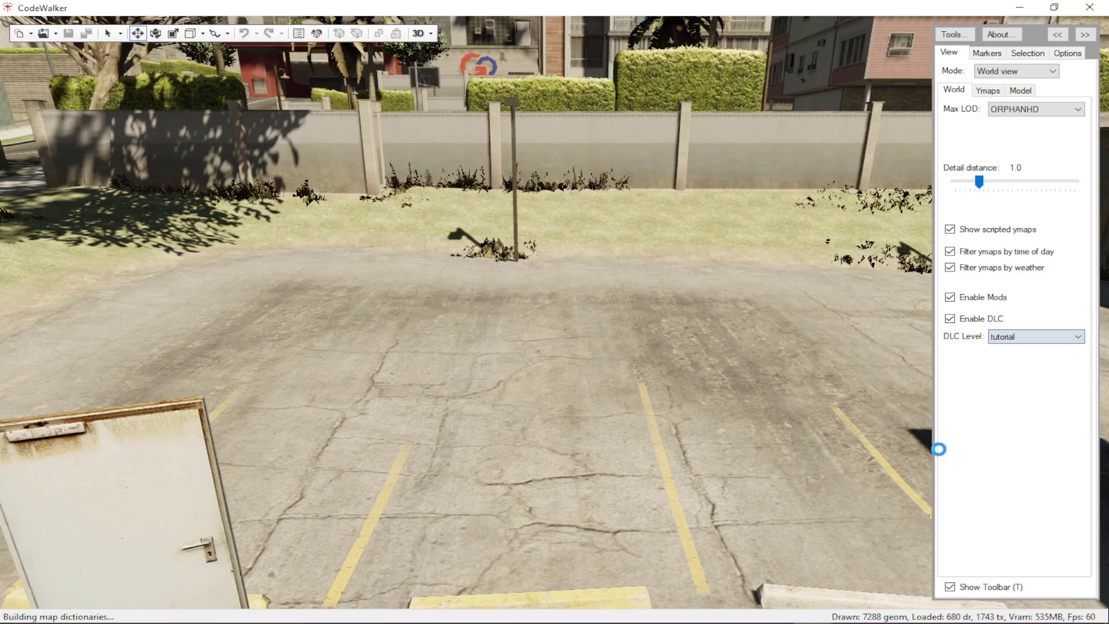
pyautogui.click(30, 33)
pyautogui.click(58, 64)
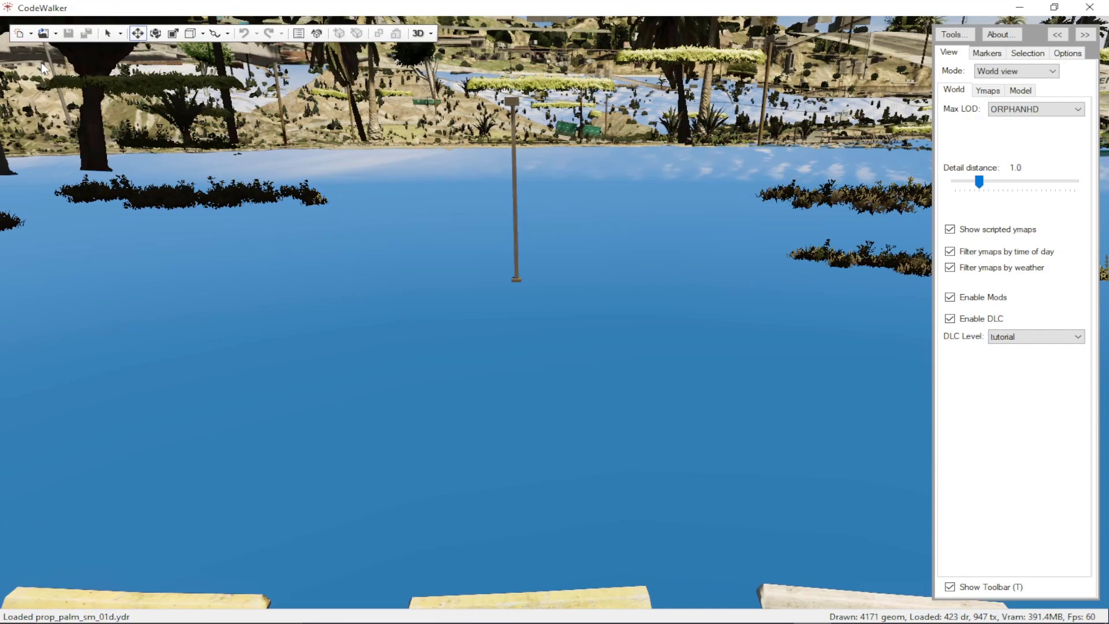
pyautogui.click(88, 120)
pyautogui.click(141, 48)
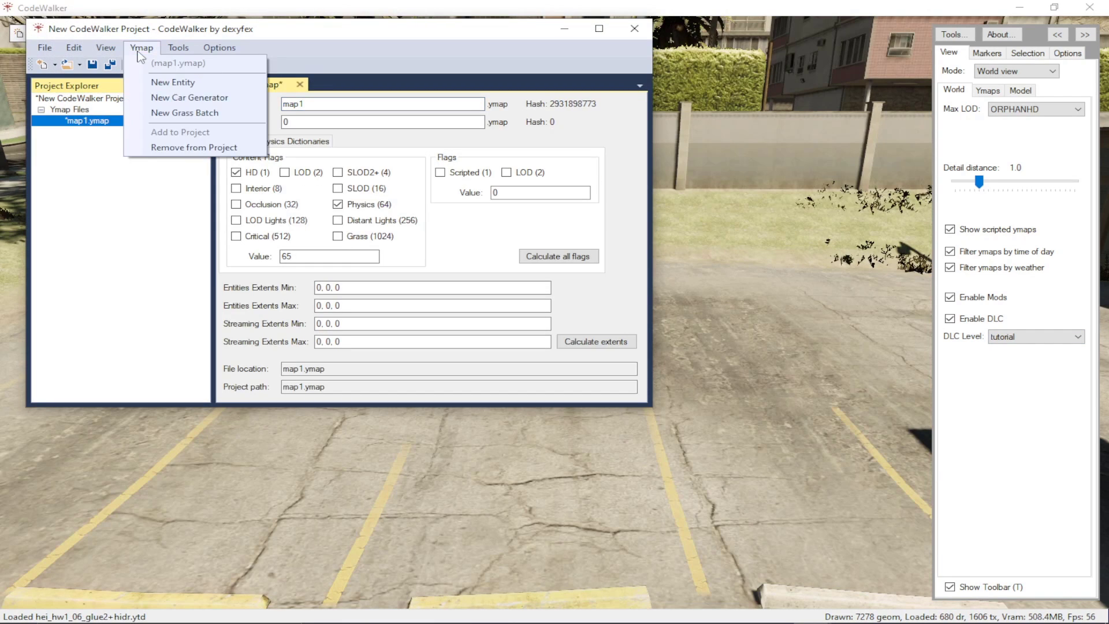
pyautogui.click(156, 84)
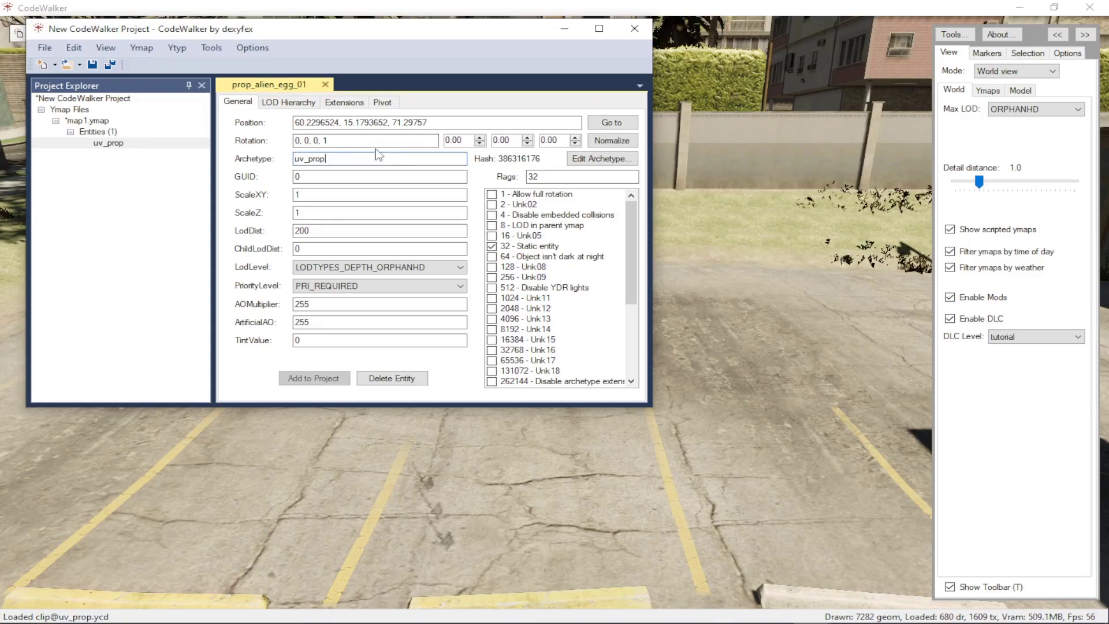
# Position the uv_prop sign low on the grass before the wall by the parking lot
pyautogui.click(564, 28)
pyautogui.scroll(-10, 653, 198)
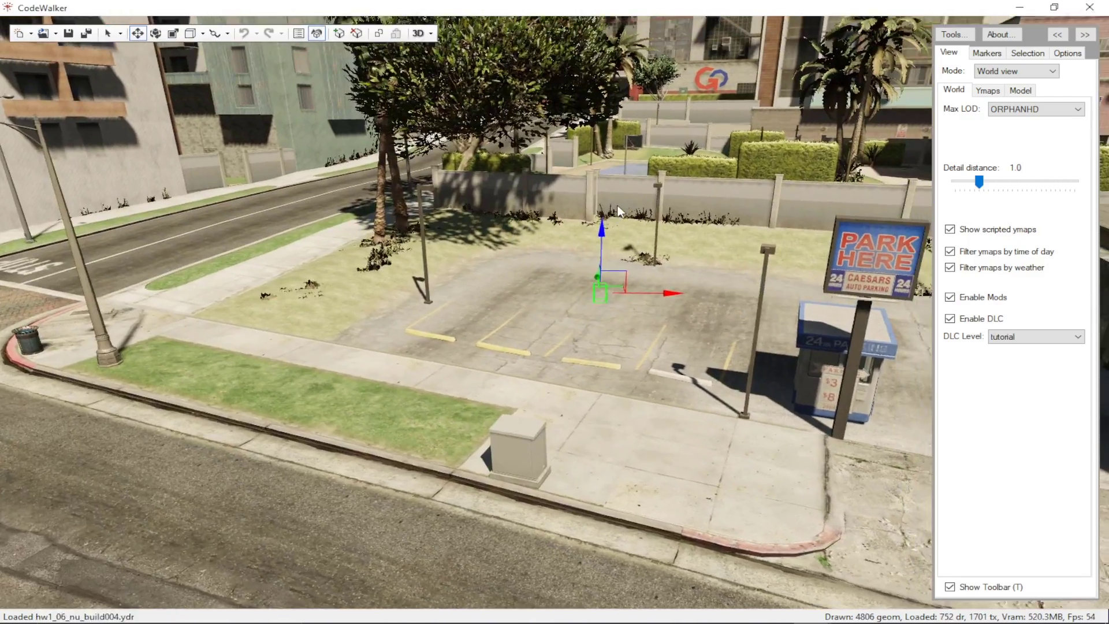
pyautogui.scroll(5, 630, 193)
pyautogui.moveTo(630, 193); pyautogui.dragTo(173, 52)
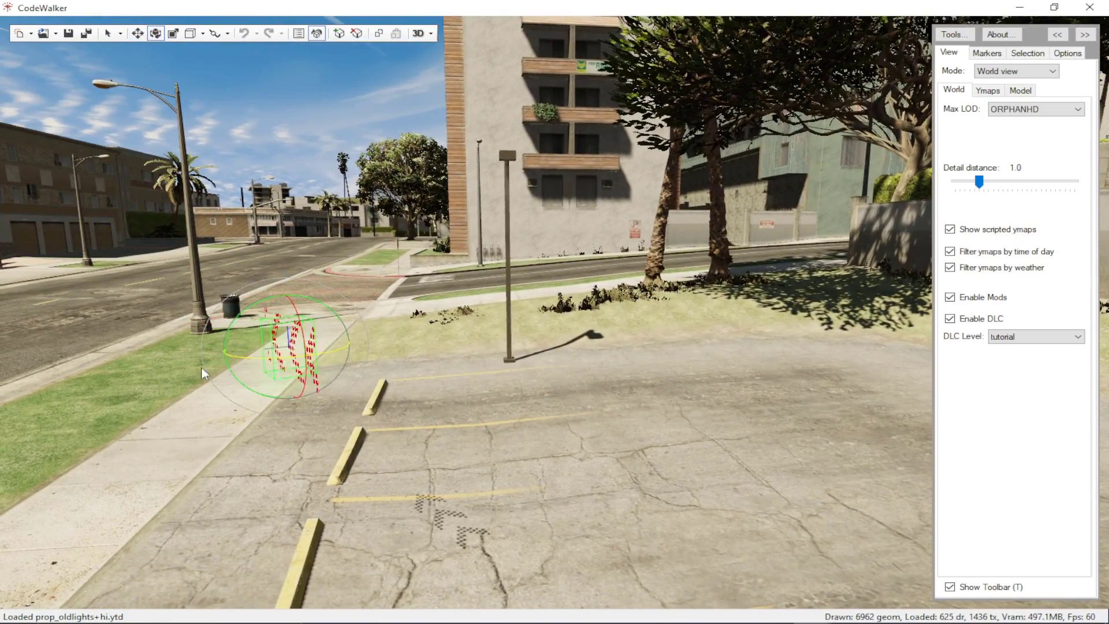
pyautogui.moveTo(132, 373); pyautogui.dragTo(663, 476)
pyautogui.scroll(-5, 660, 475)
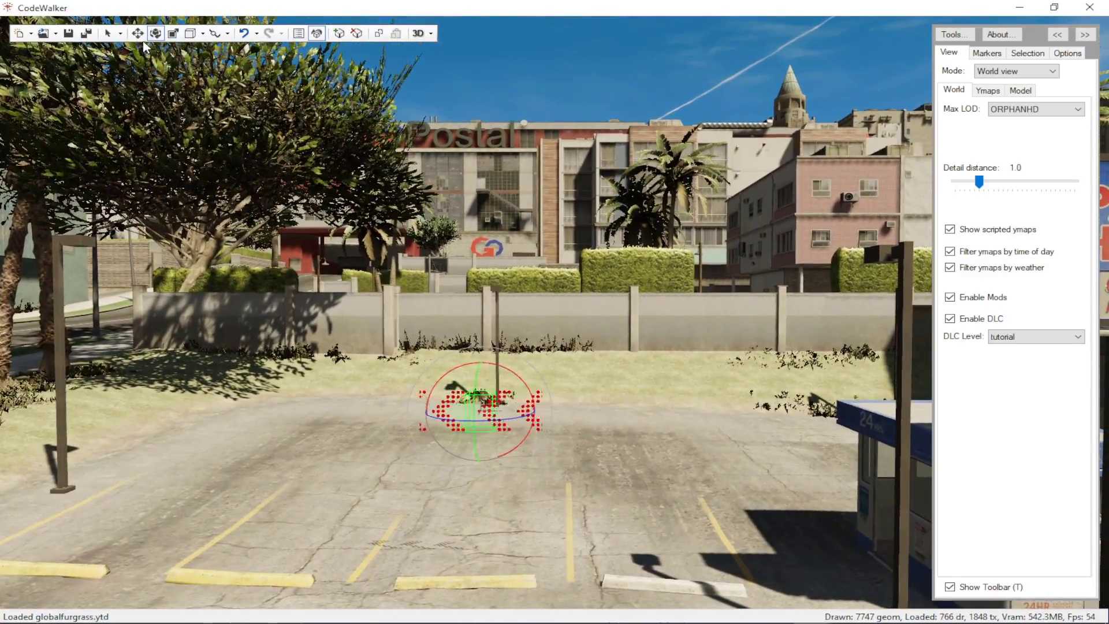
pyautogui.moveTo(643, 296); pyautogui.dragTo(522, 317)
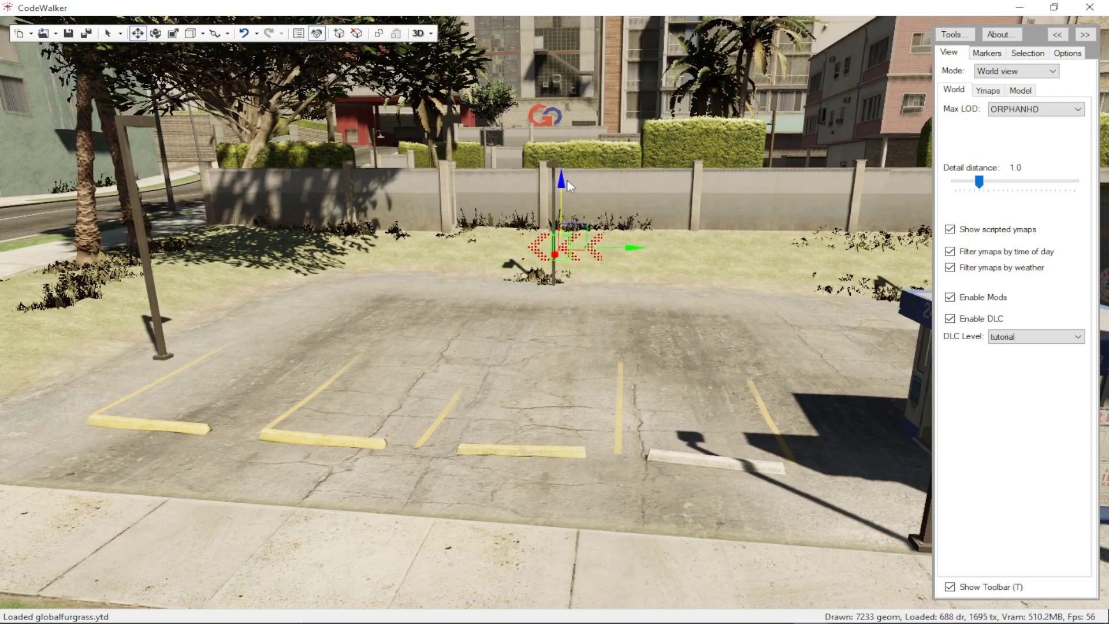
pyautogui.scroll(5, 641, 327)
pyautogui.scroll(-2, 599, 366)
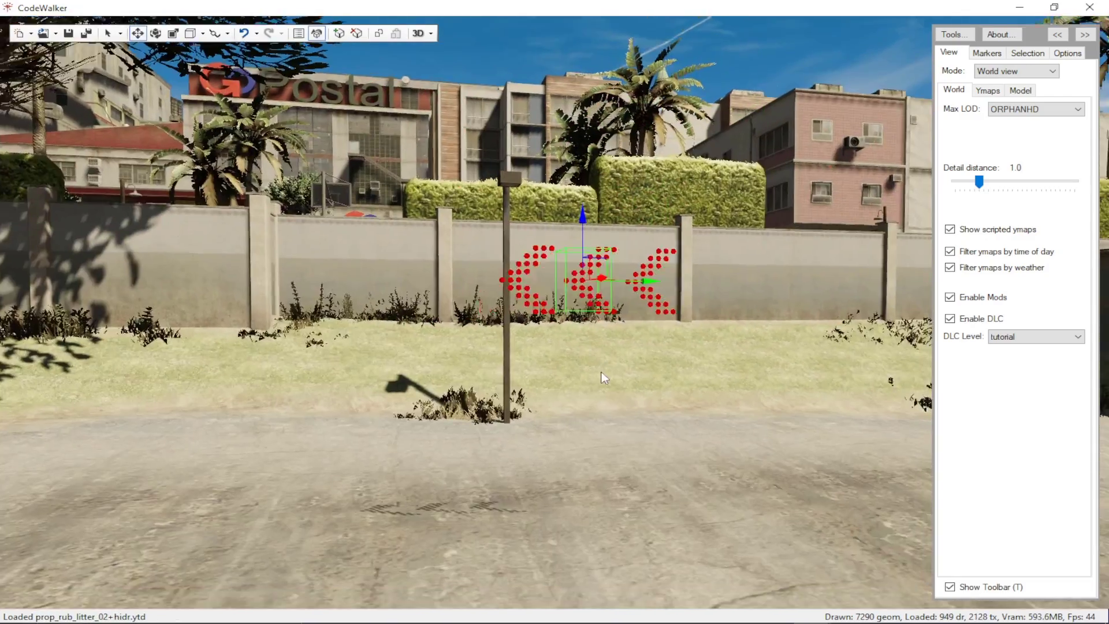
pyautogui.moveTo(599, 370); pyautogui.dragTo(405, 341)
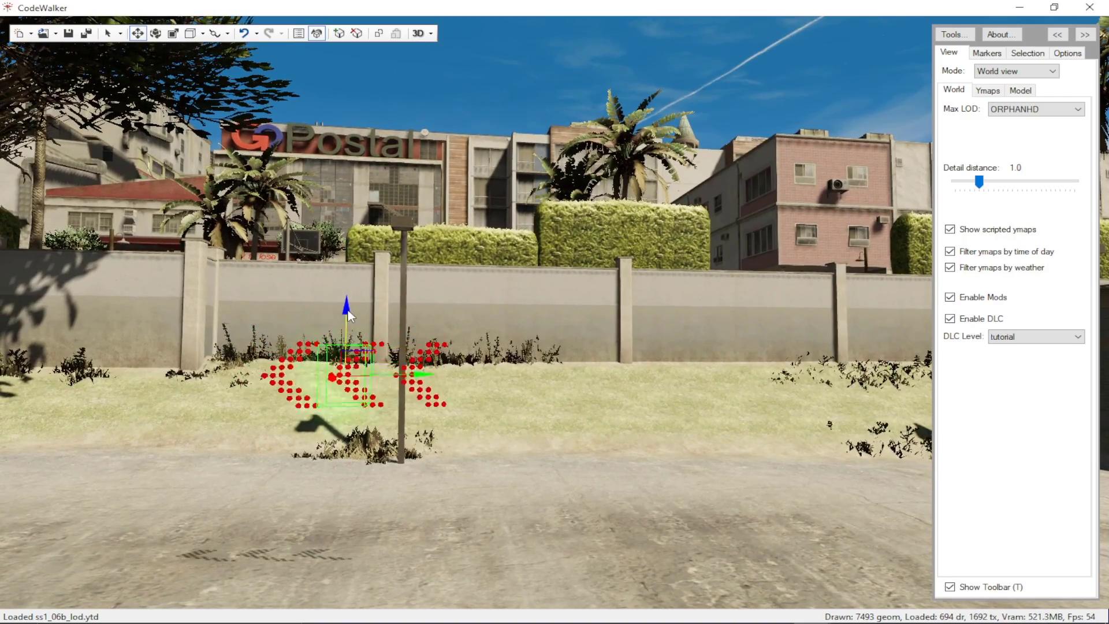
pyautogui.moveTo(520, 301)
pyautogui.mouseDown()
pyautogui.moveTo(547, 343)
pyautogui.moveTo(523, 319)
pyautogui.mouseUp()
pyautogui.scroll(-3, 521, 312)
pyautogui.scroll(3, 521, 312)
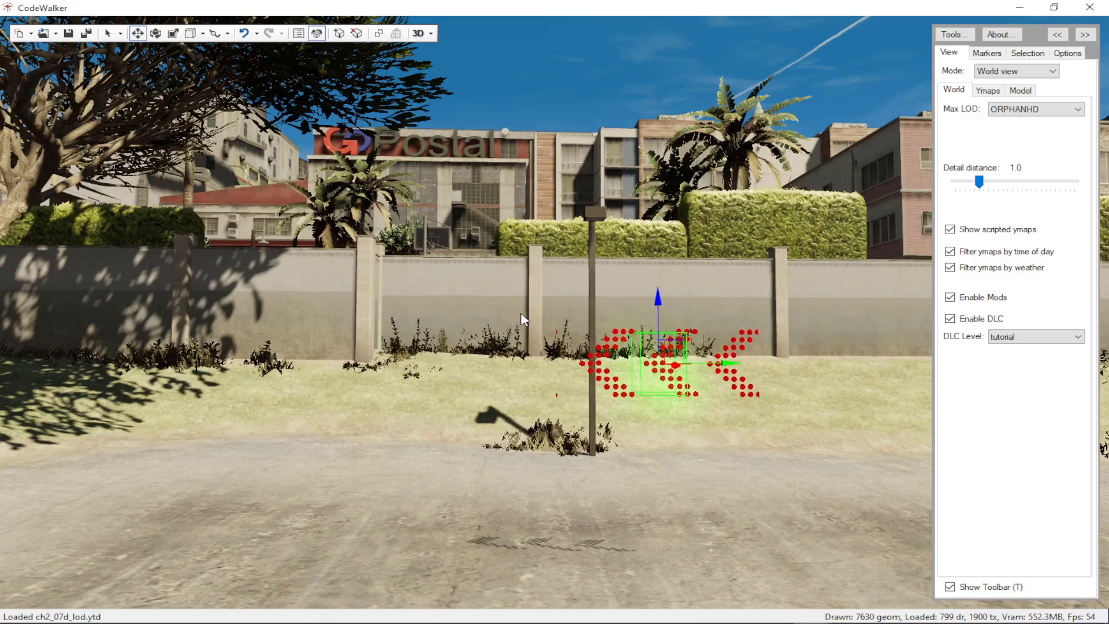
# Calculate map1.ymap's extents and save it into the uv_anim\stream folder
pyautogui.hotkey('alt', 'Tab')
pyautogui.click(92, 120)
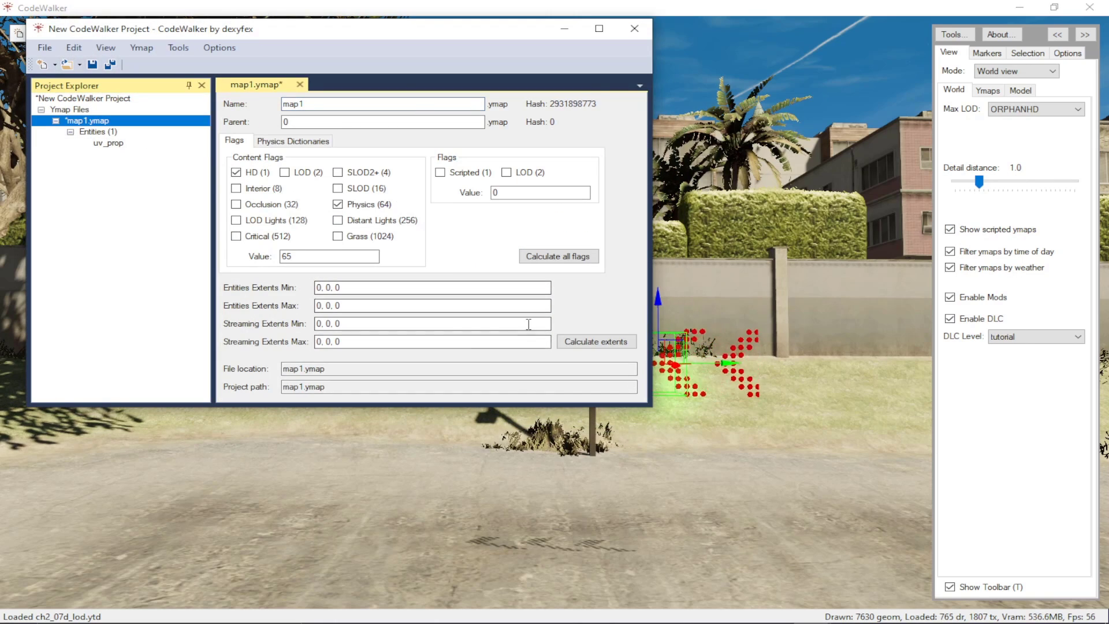
pyautogui.click(596, 342)
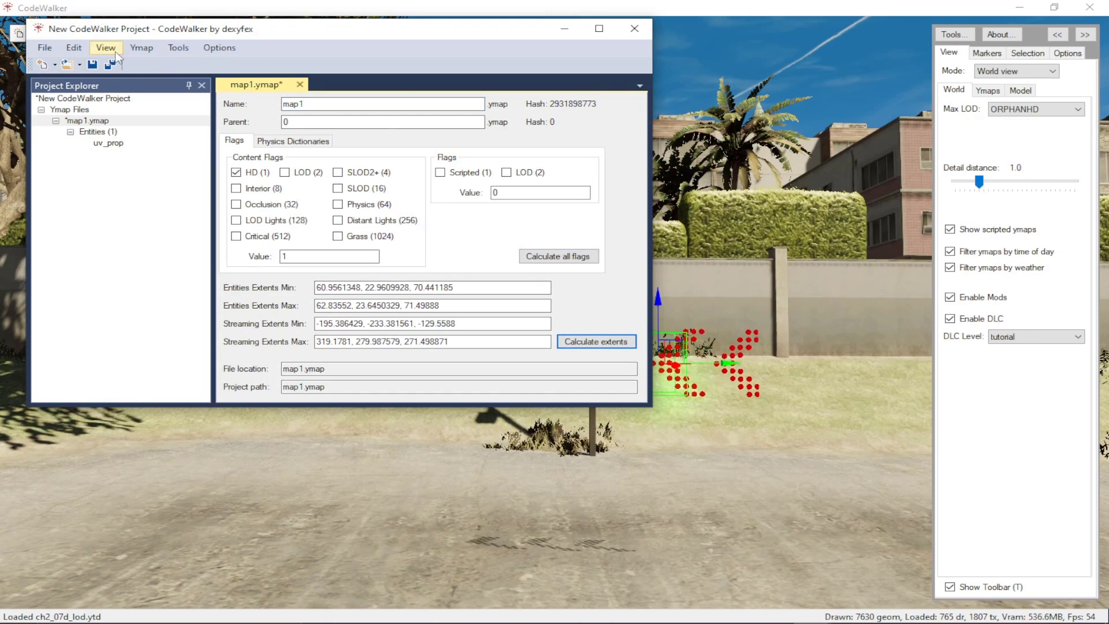
pyautogui.click(44, 47)
pyautogui.click(96, 191)
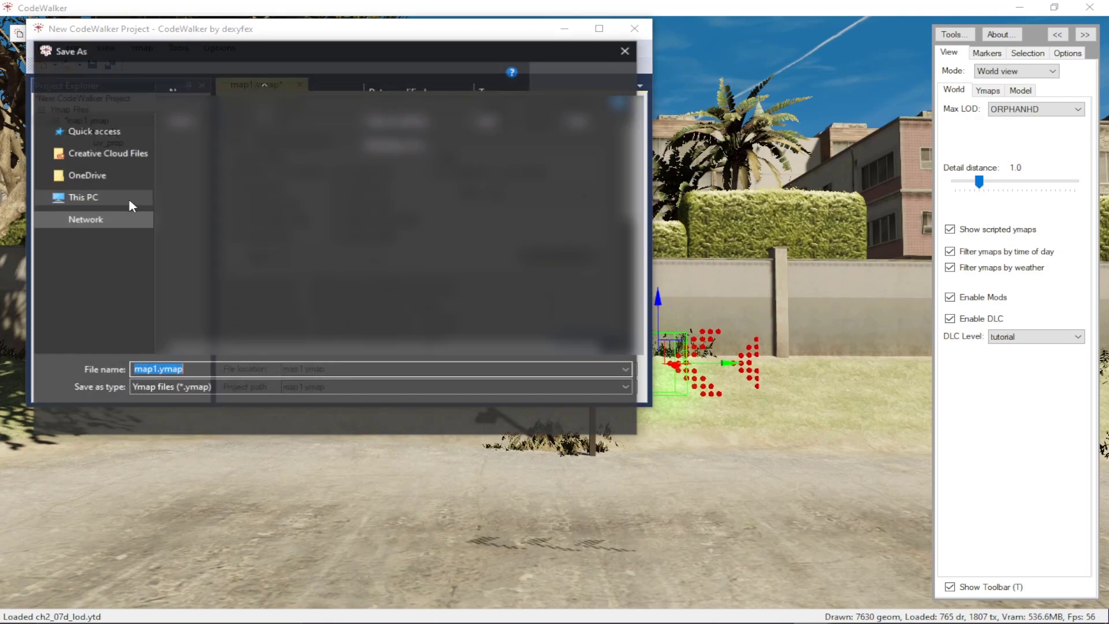
pyautogui.doubleClick(191, 301)
pyautogui.doubleClick(231, 339)
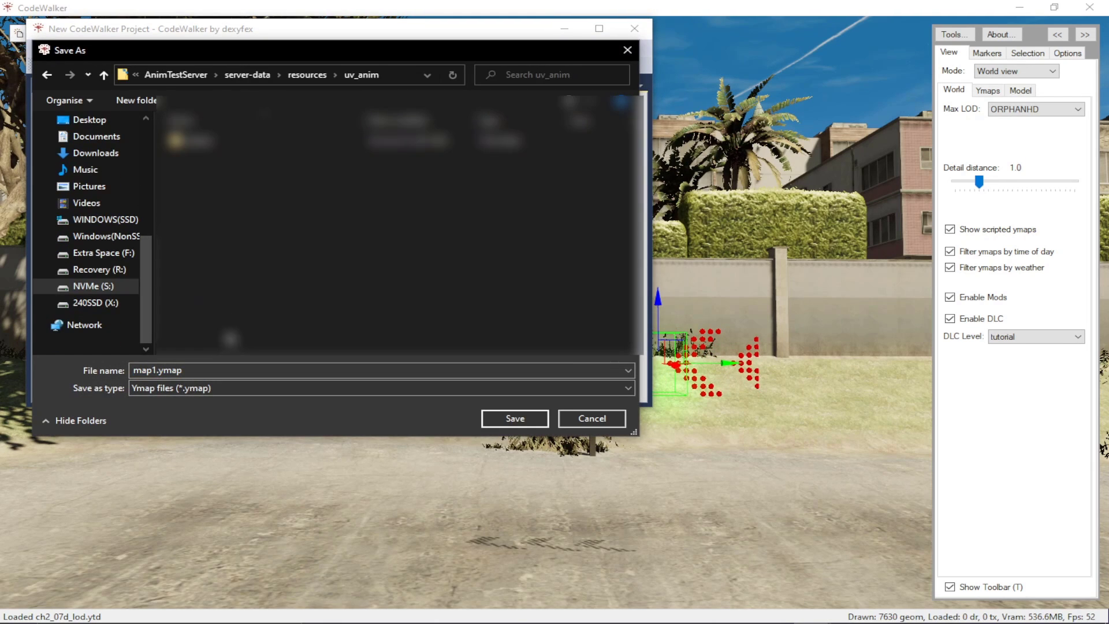
pyautogui.doubleClick(237, 140)
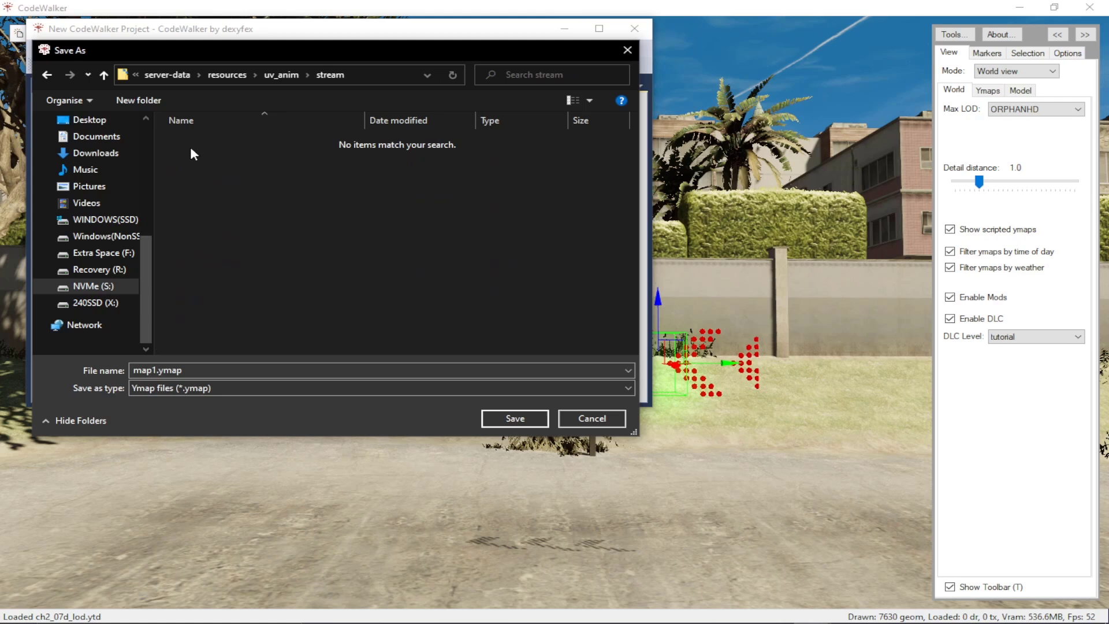
pyautogui.click(513, 419)
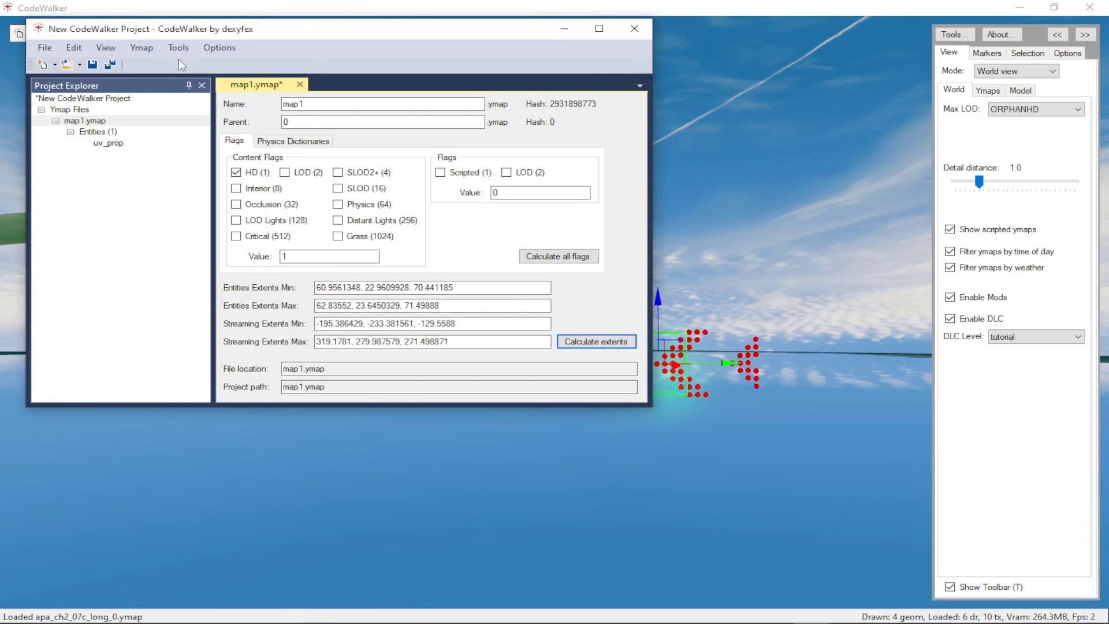
# Generate and save _manifest.ymf for the ymap, then close the project
pyautogui.click(178, 47)
pyautogui.click(178, 47)
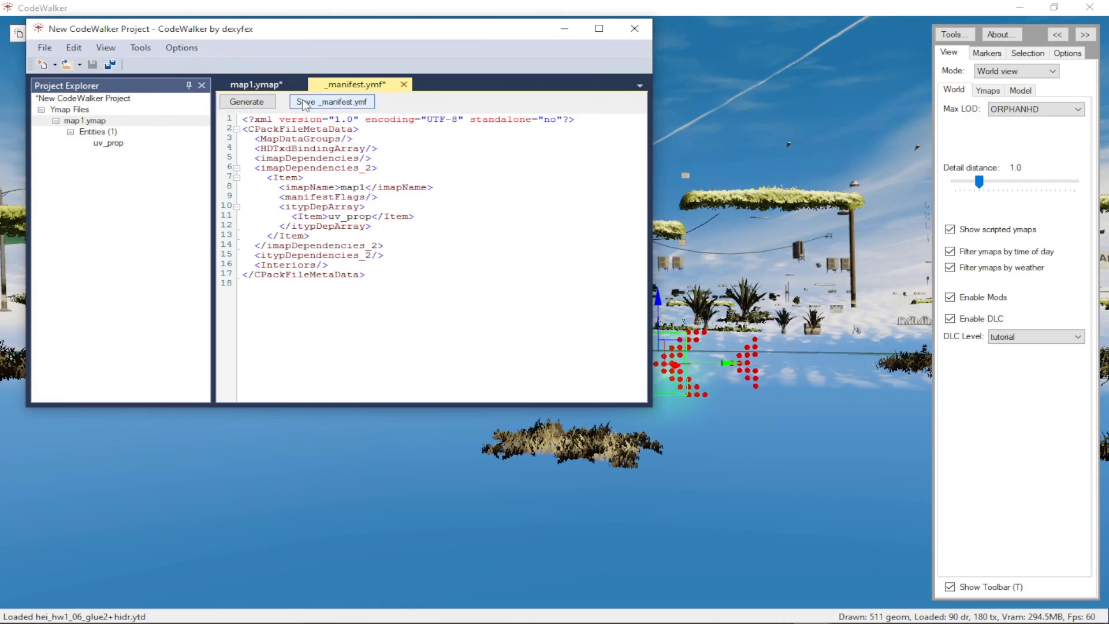
pyautogui.click(334, 171)
pyautogui.click(509, 420)
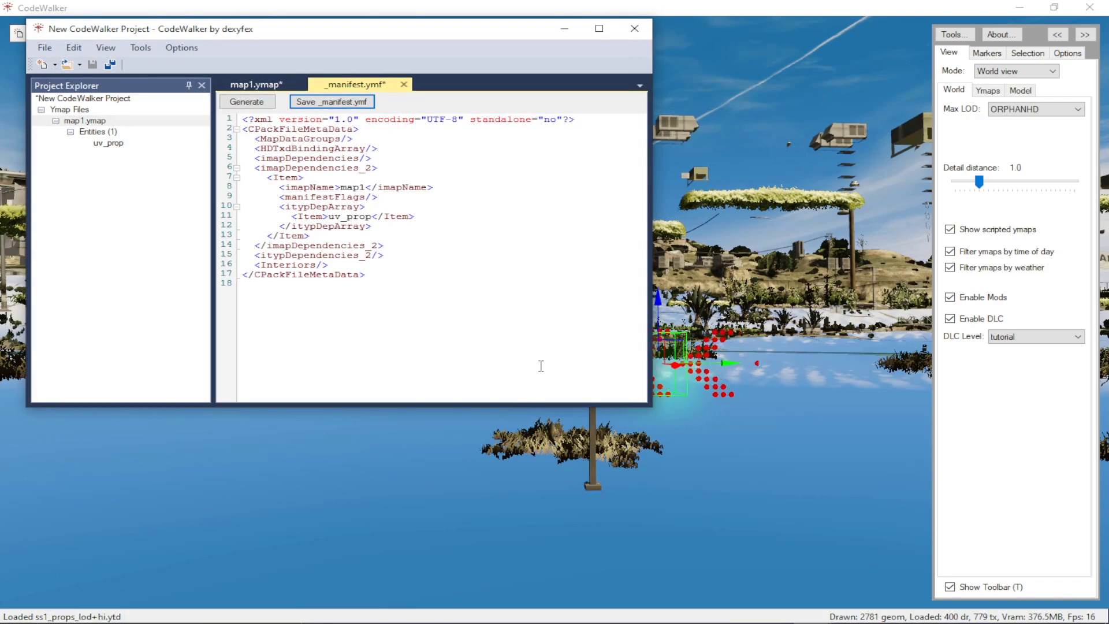
pyautogui.click(634, 28)
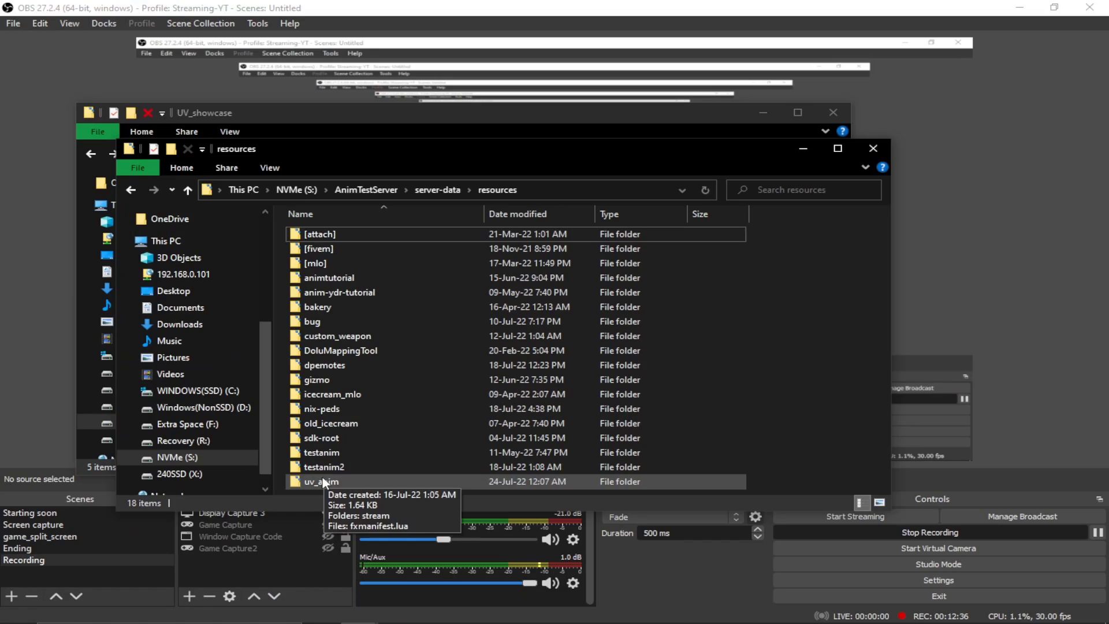
# Copy the three uv_prop files from RPF Explorer into uv_anim\stream
pyautogui.doubleClick(334, 483)
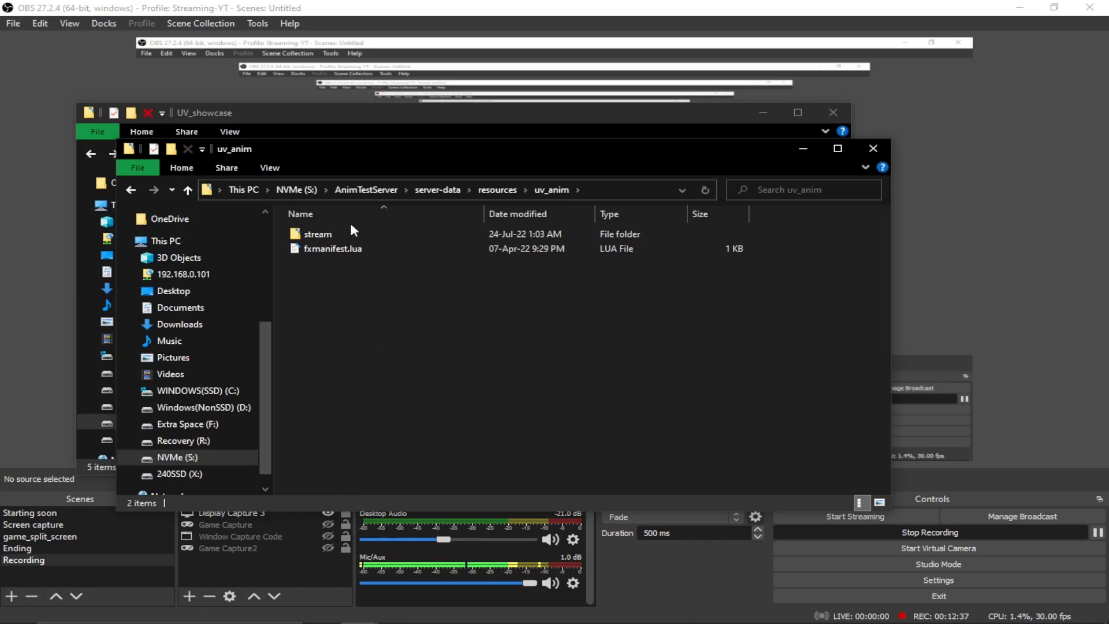
pyautogui.doubleClick(323, 234)
pyautogui.click(784, 607)
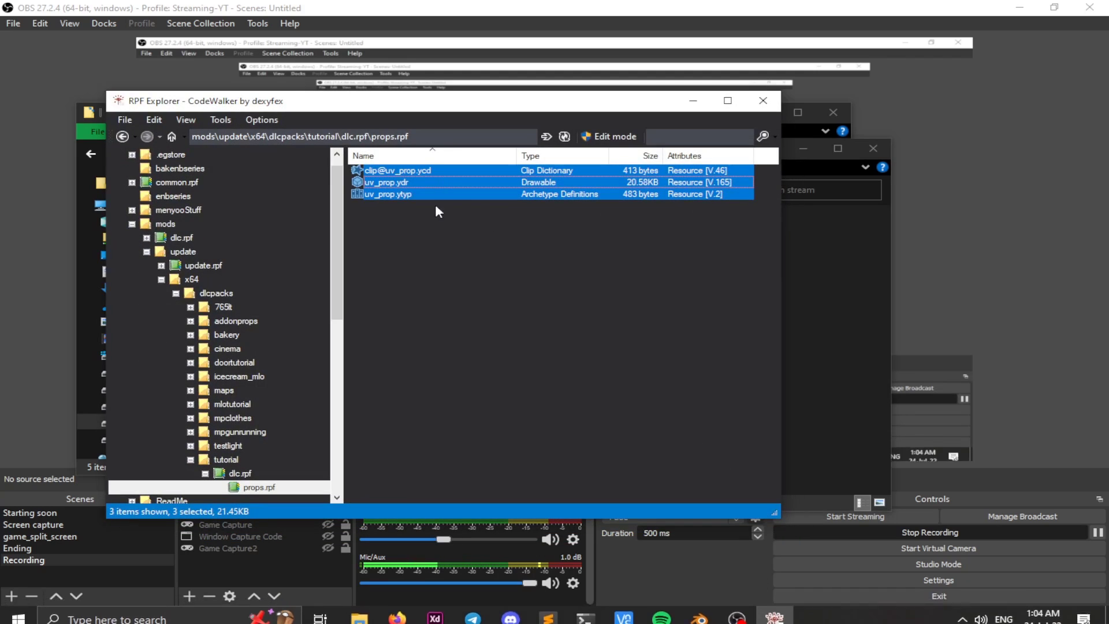
pyautogui.moveTo(436, 197); pyautogui.dragTo(438, 194)
pyautogui.moveTo(823, 375); pyautogui.dragTo(826, 359)
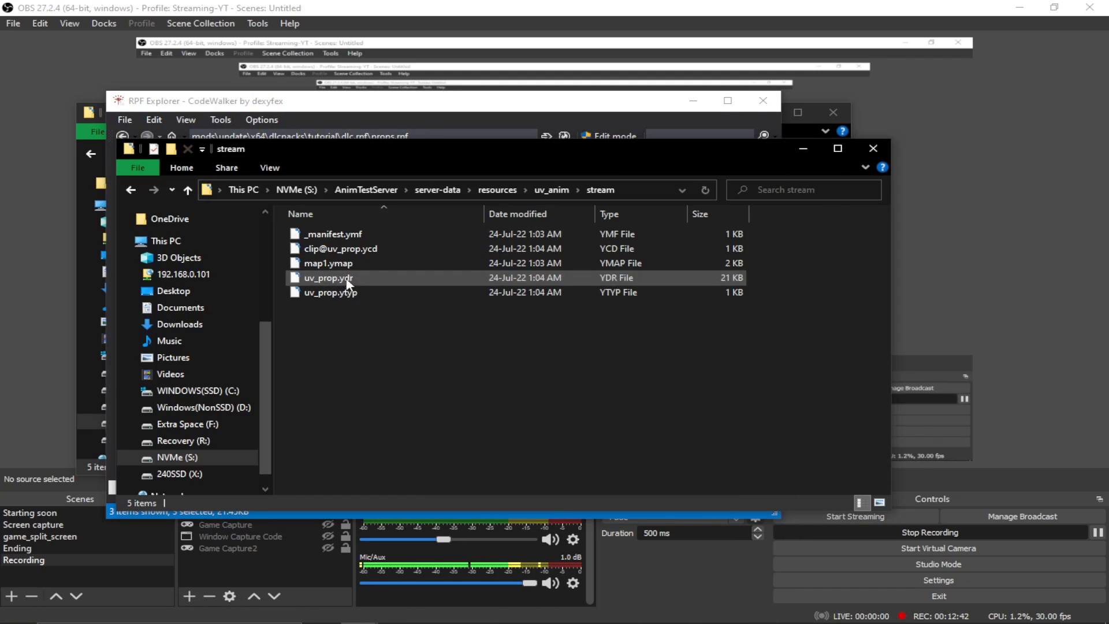
# Start the local server with ServerStarter.bat and launch FiveM via Windows search
pyautogui.click(349, 197)
pyautogui.doubleClick(356, 261)
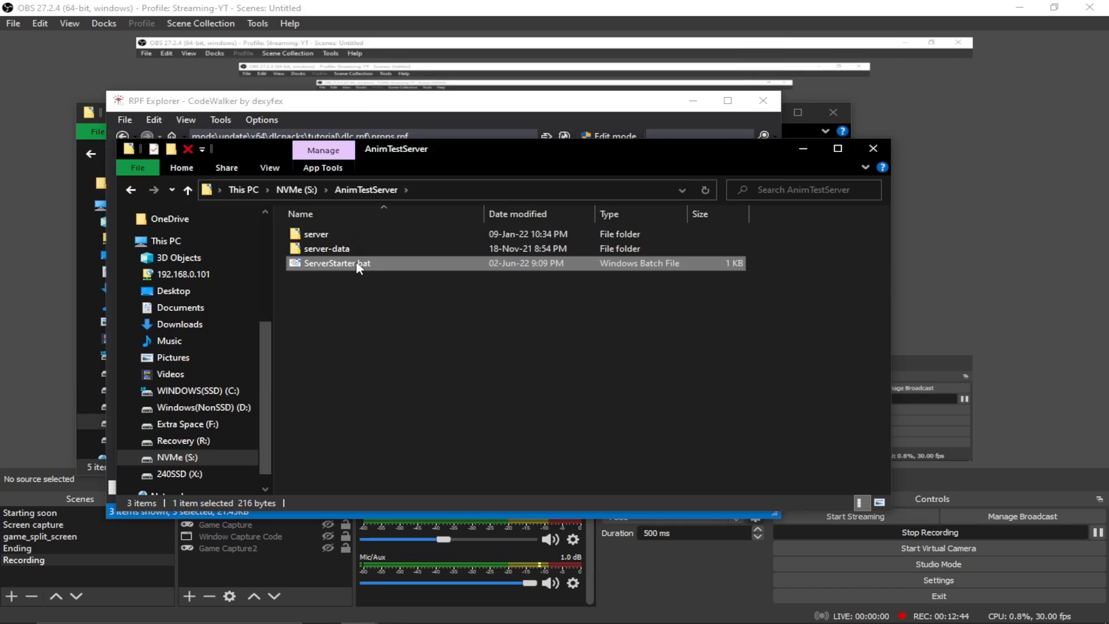
pyautogui.press('super')
pyautogui.write('fivem')
pyautogui.press('Return')
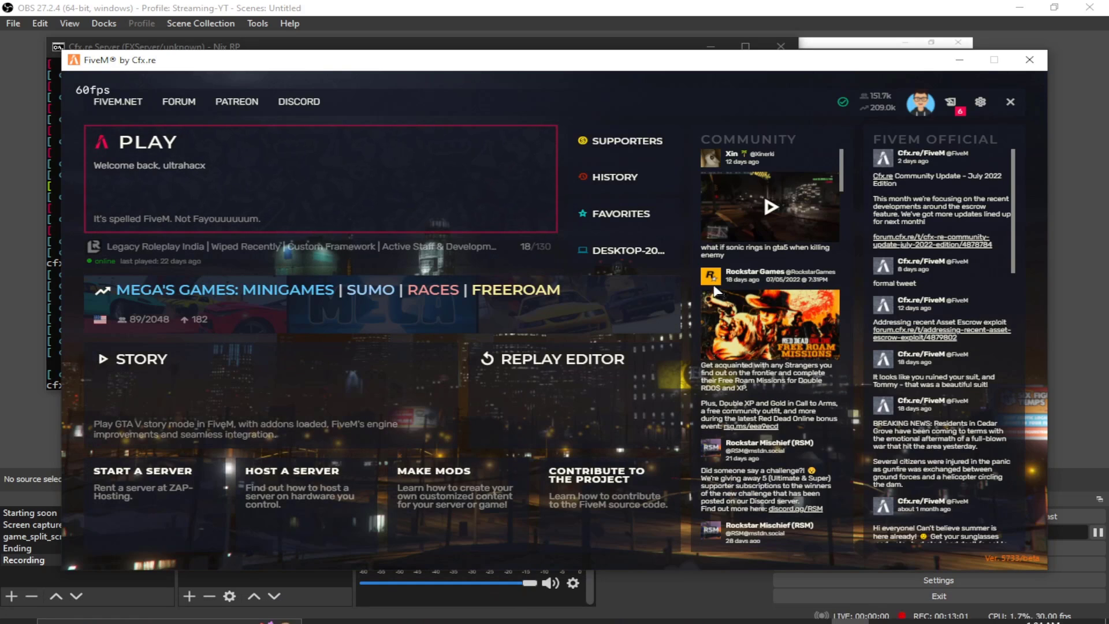
# Connect to the local server and teleport to a waypoint downtown
pyautogui.click(608, 253)
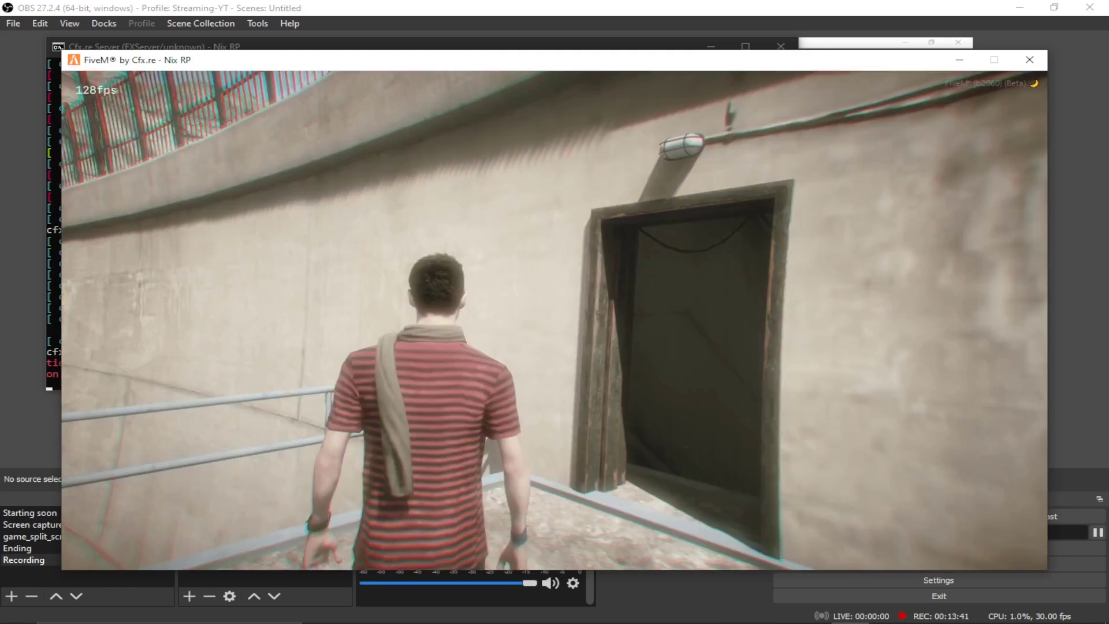
pyautogui.press('Escape')
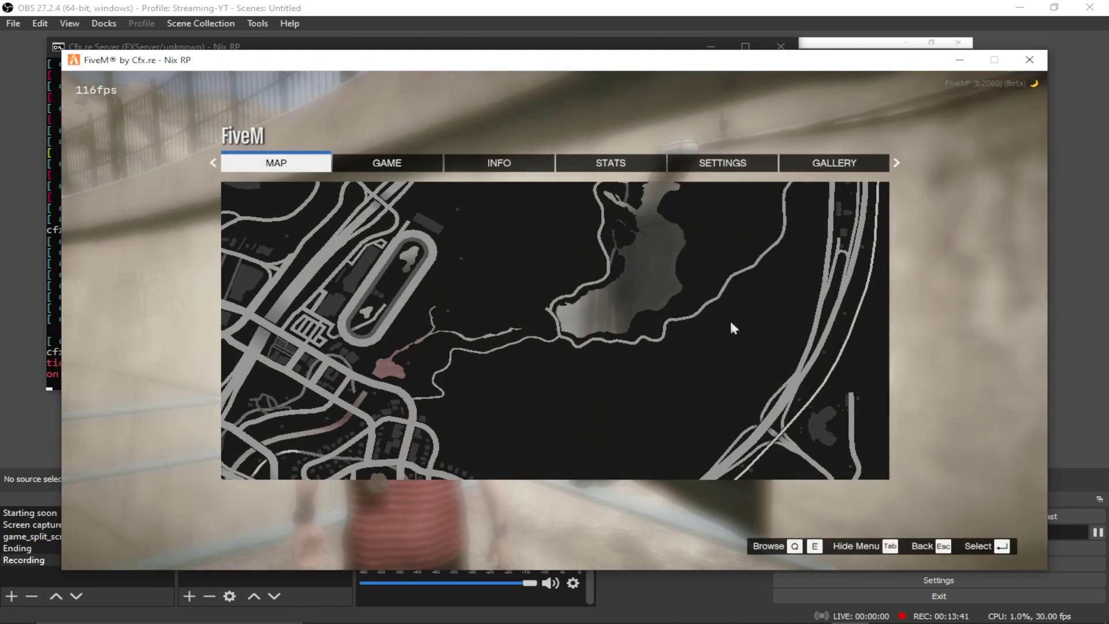
pyautogui.scroll(2, 588, 360)
pyautogui.moveTo(588, 359); pyautogui.dragTo(559, 300)
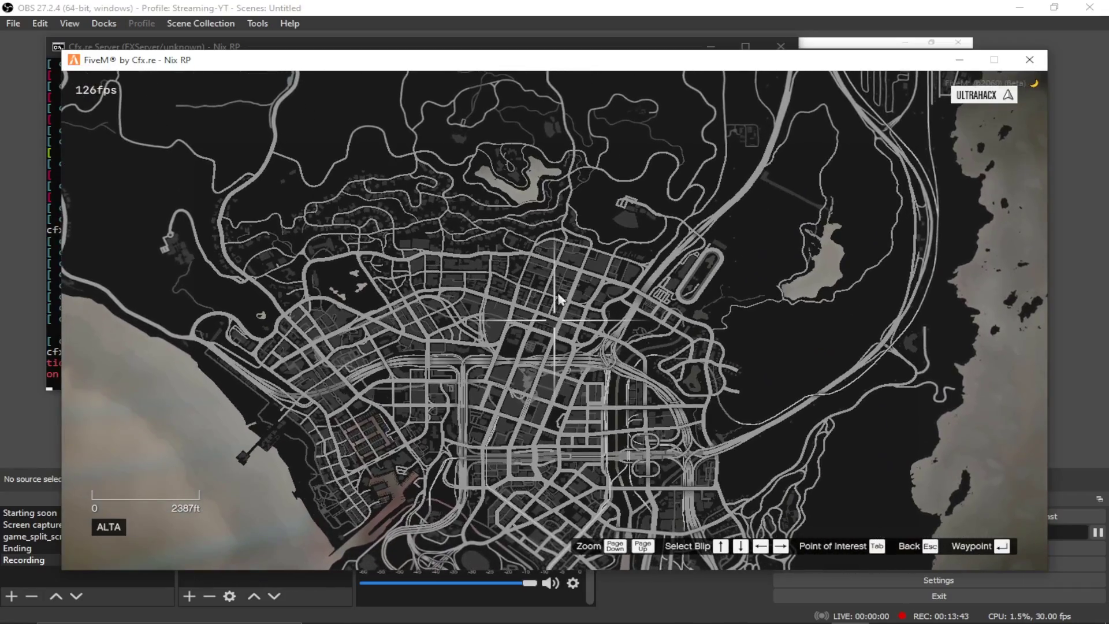
pyautogui.click(552, 314)
pyautogui.press('Escape')
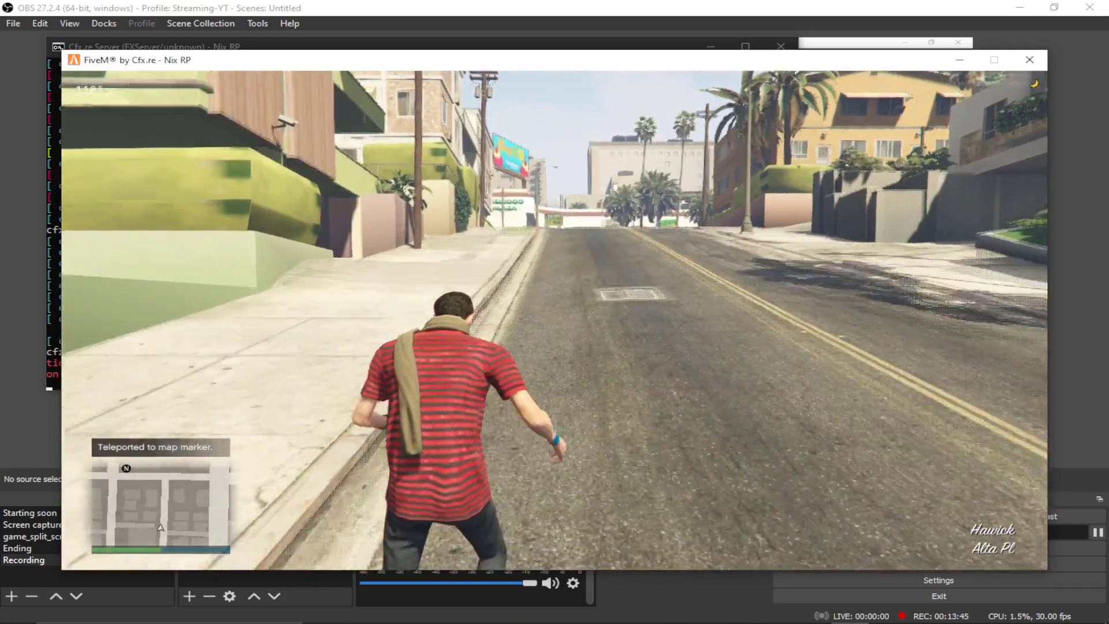
# Fly with NoClip (F2) down to the Laguna Pl parking lot
pyautogui.press('F2')
pyautogui.press('q')
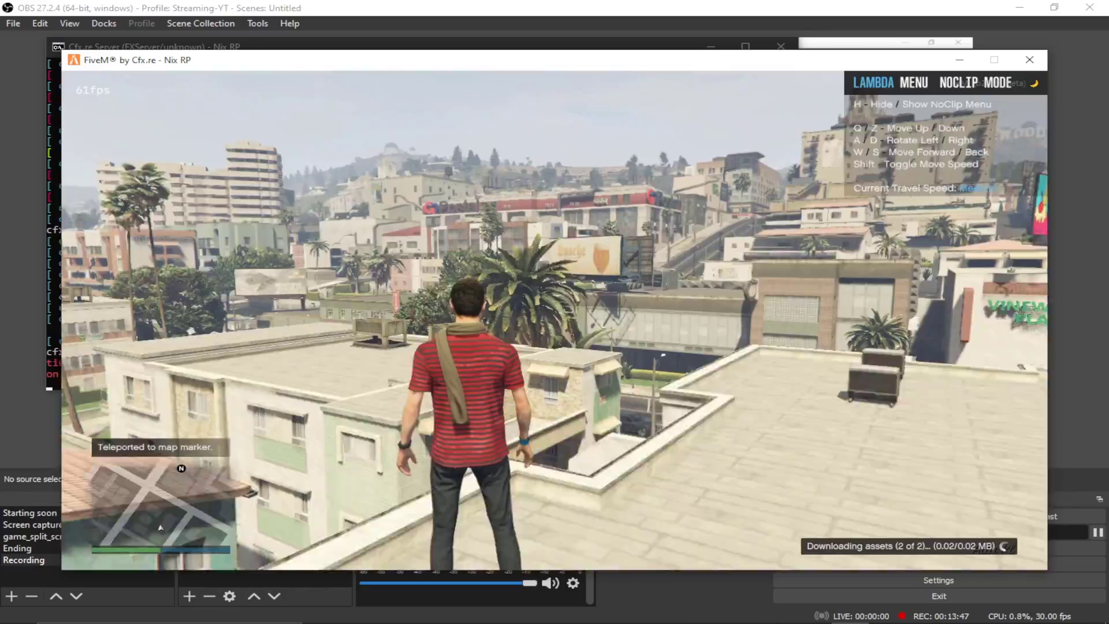
pyautogui.press('z')
pyautogui.press('a')
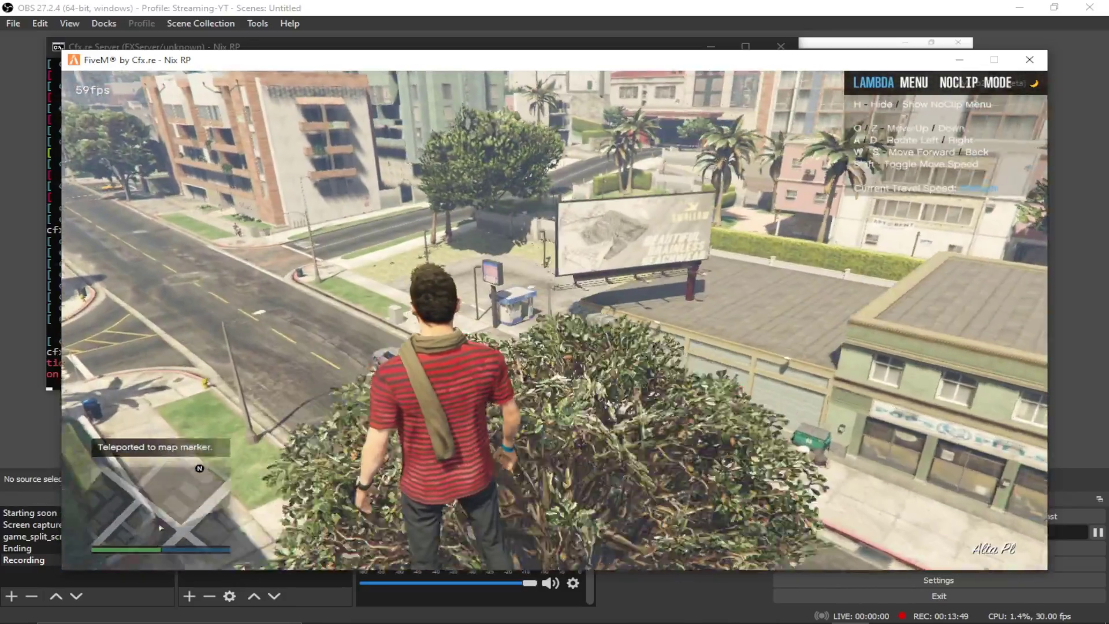
pyautogui.press('w')
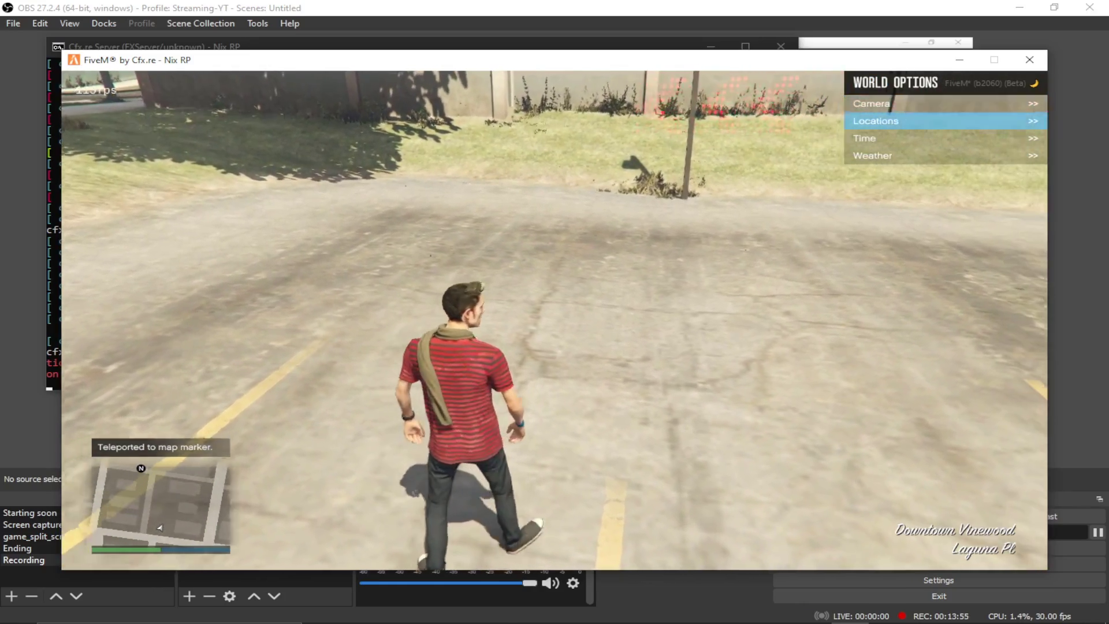
# Set the in-game time to night through the World Options menu
pyautogui.press('Down')
pyautogui.press('Return')
pyautogui.press('Down')
pyautogui.press('Down')
pyautogui.press('Down')
pyautogui.press('Return')
pyautogui.press('BackSpace')
pyautogui.press('BackSpace')
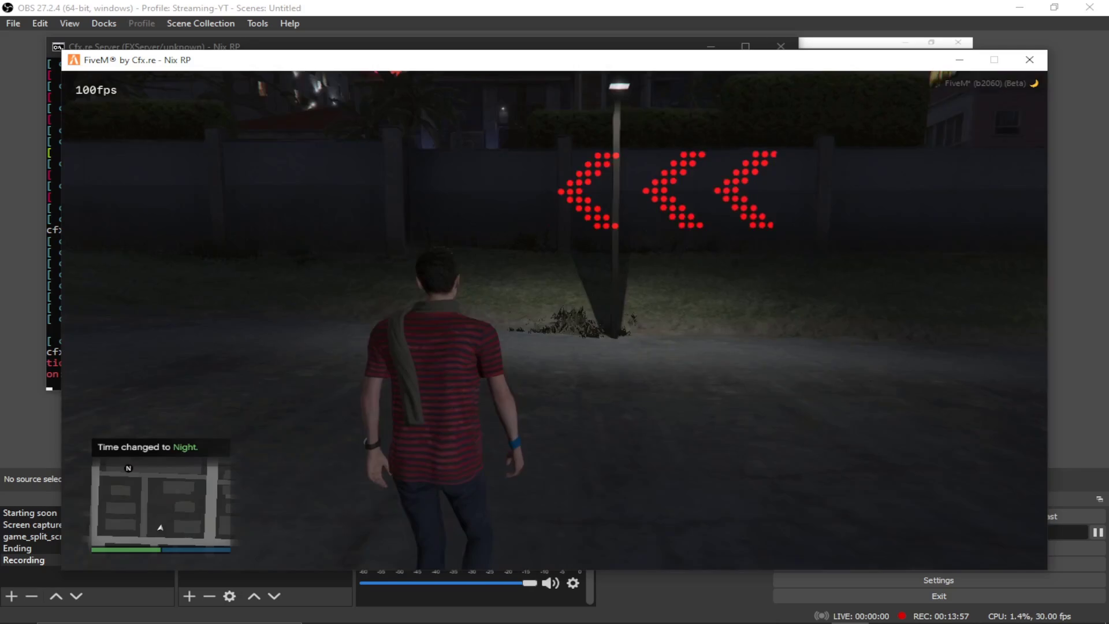
# Walk the character toward the lamp post and the glowing red arrow sign
pyautogui.press('s')
pyautogui.press('v')
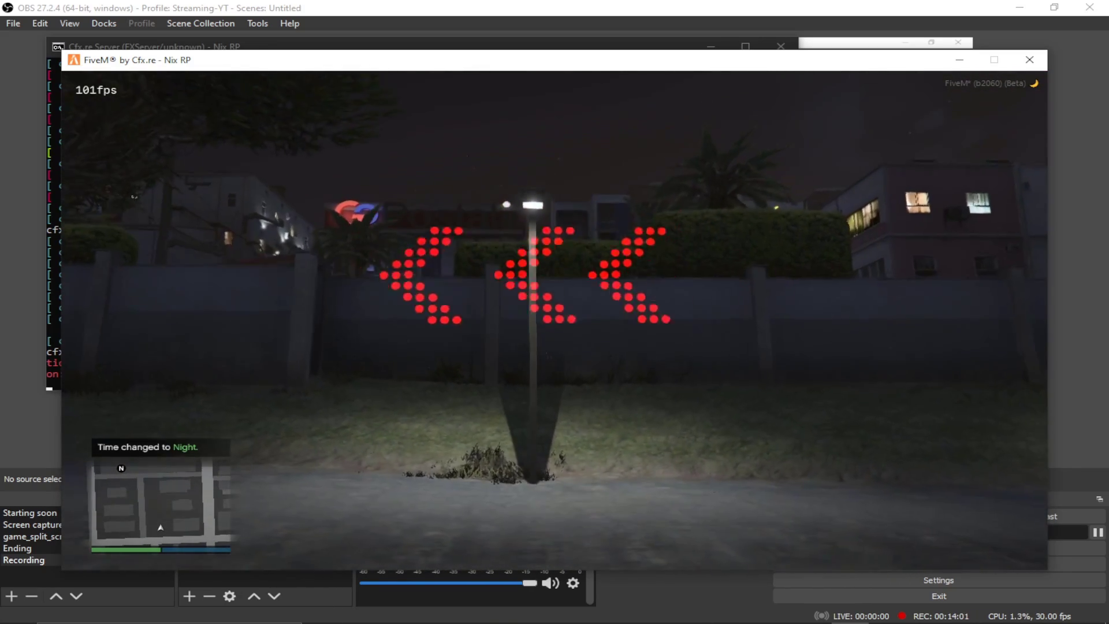
pyautogui.press('v')
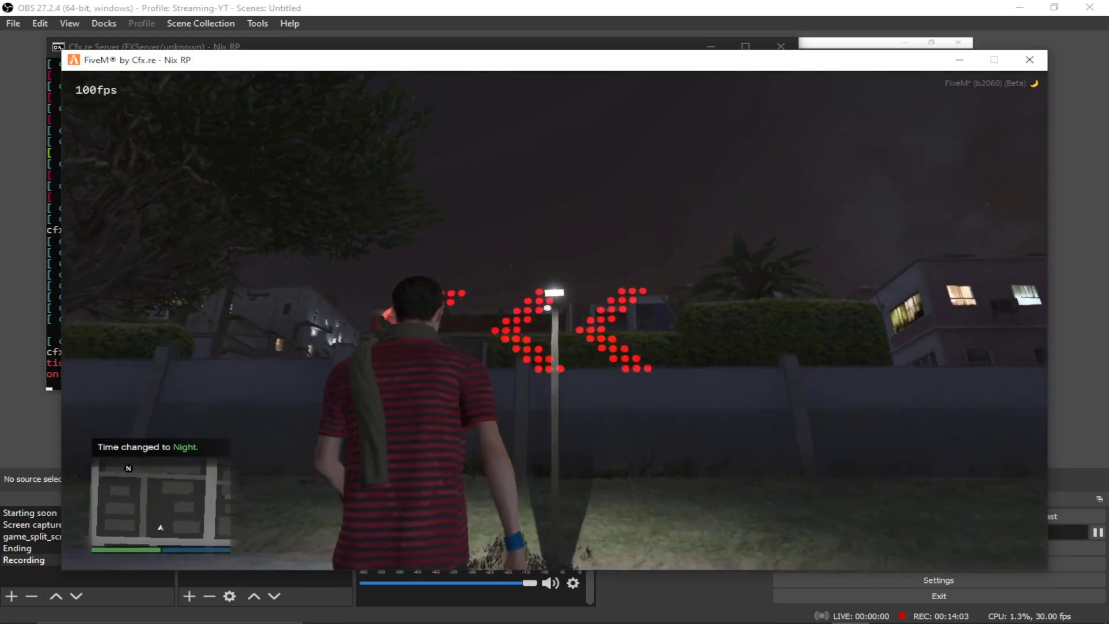
pyautogui.press('w')
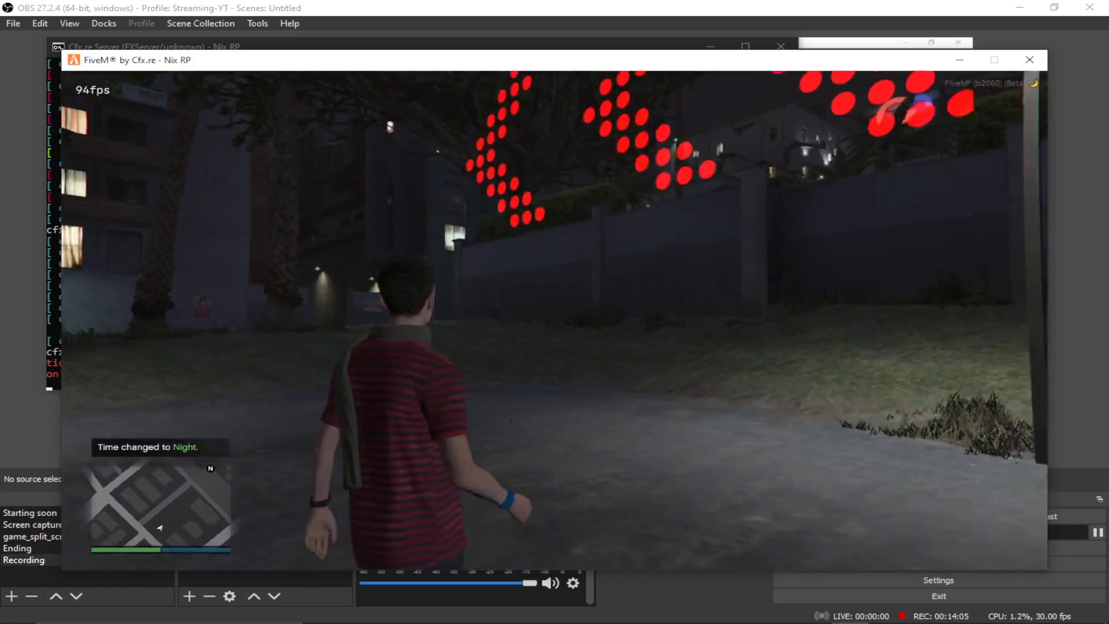
pyautogui.press('s')
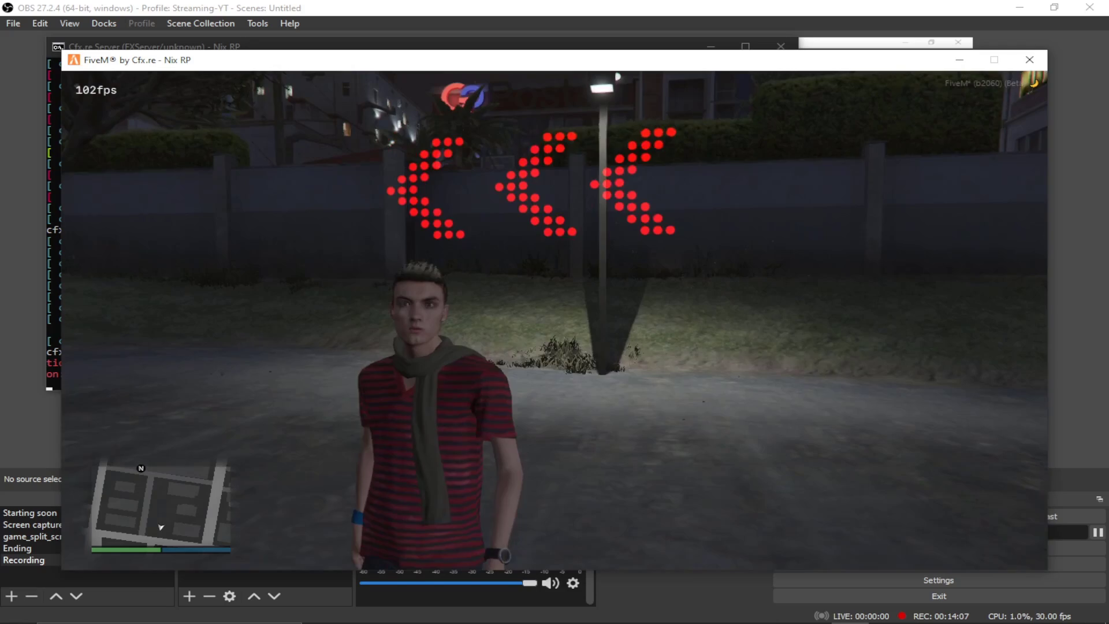
pyautogui.press('w')
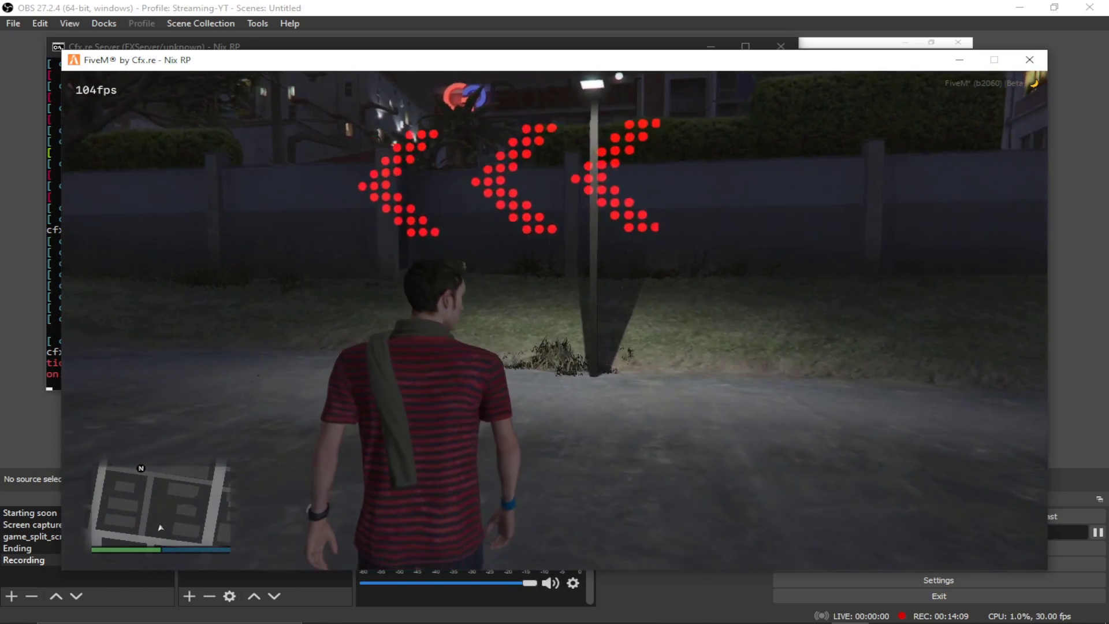
pyautogui.press('w')
# Switch to Blender and select the sign plane to show its emissive_additive_uv_alpha material
pyautogui.hotkey('alt', 'Tab')
pyautogui.hotkey('alt', 'Tab')
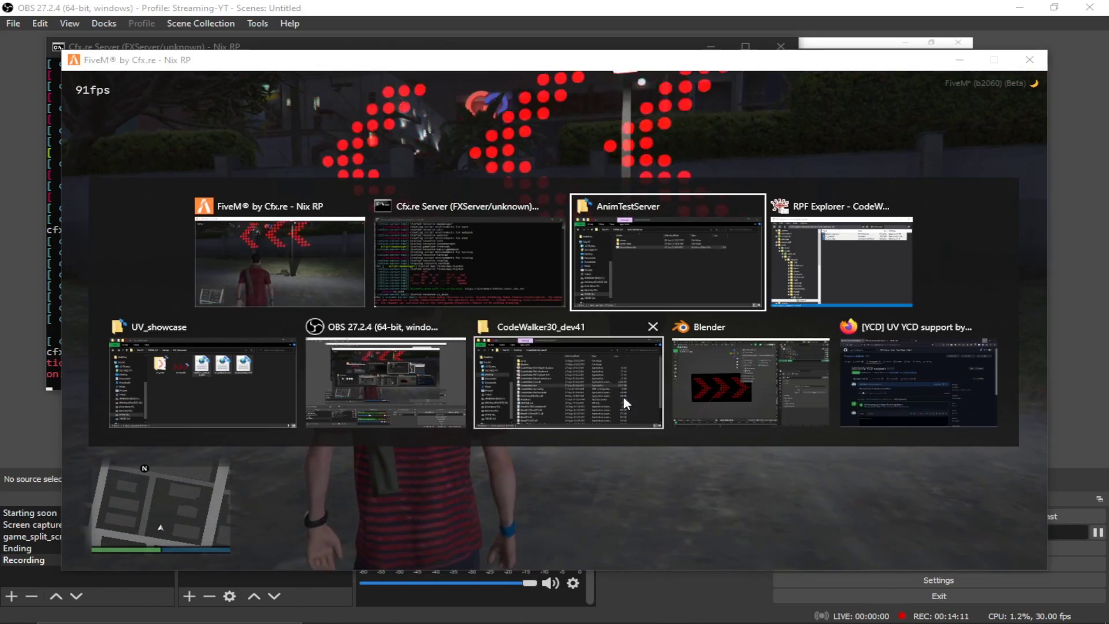
pyautogui.click(745, 387)
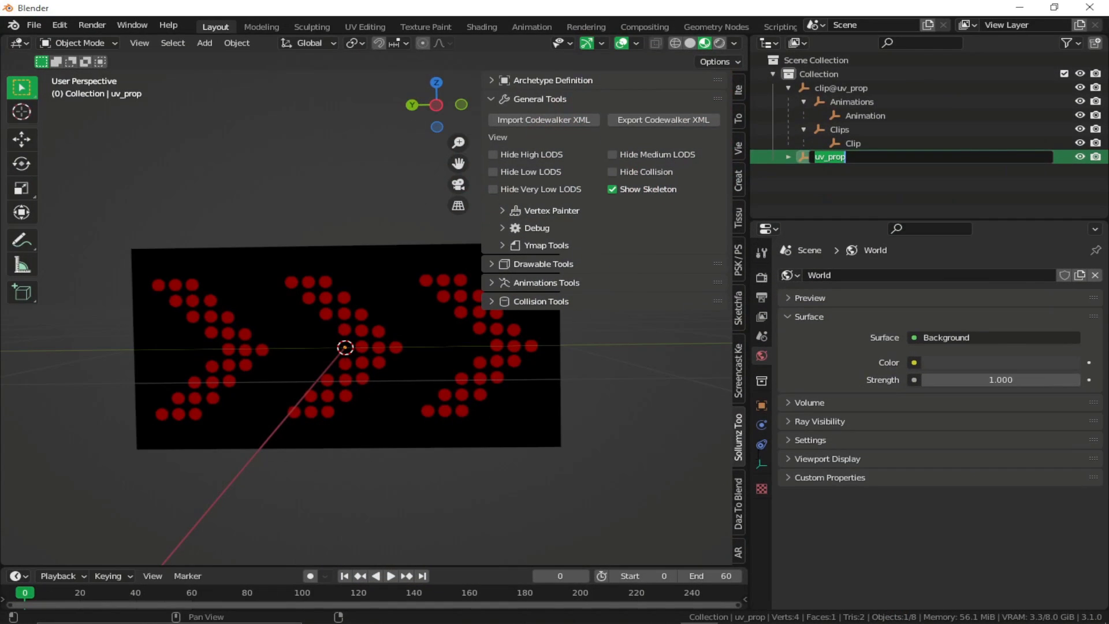
pyautogui.click(469, 408)
pyautogui.click(761, 520)
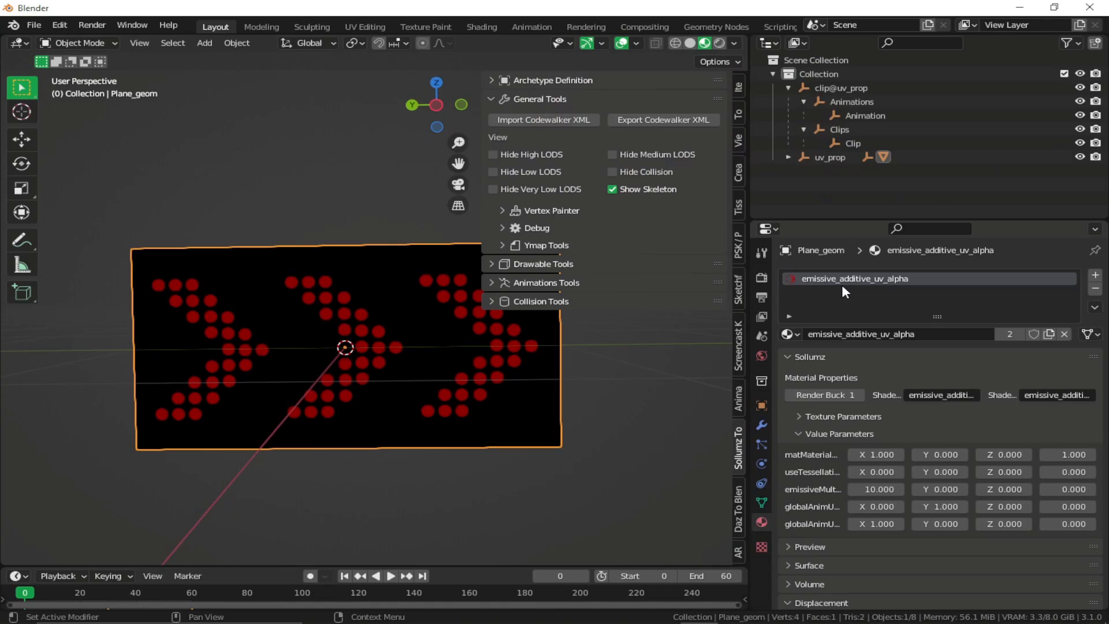
# Return to FiveM and run along the street past the bus stop
pyautogui.hotkey('alt', 'Tab')
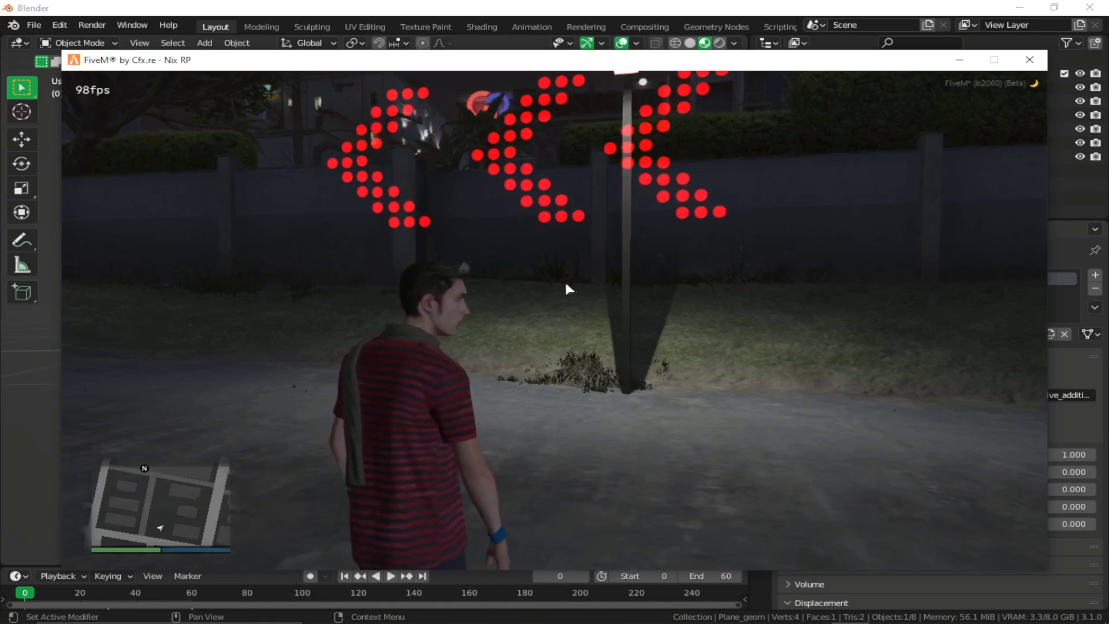
pyautogui.press('w')
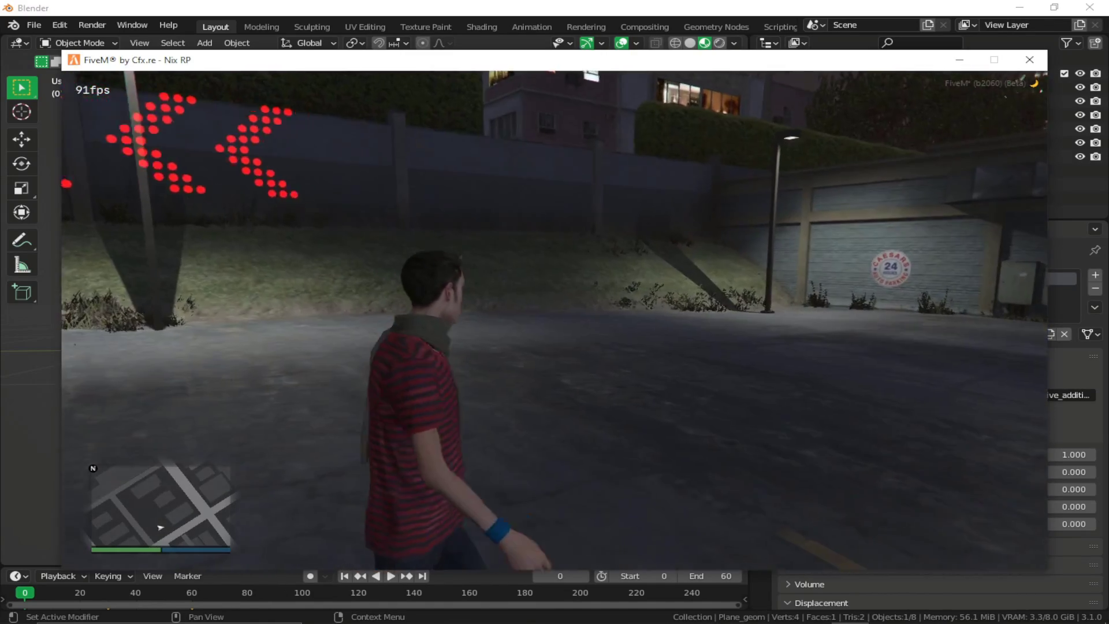
pyautogui.press('s')
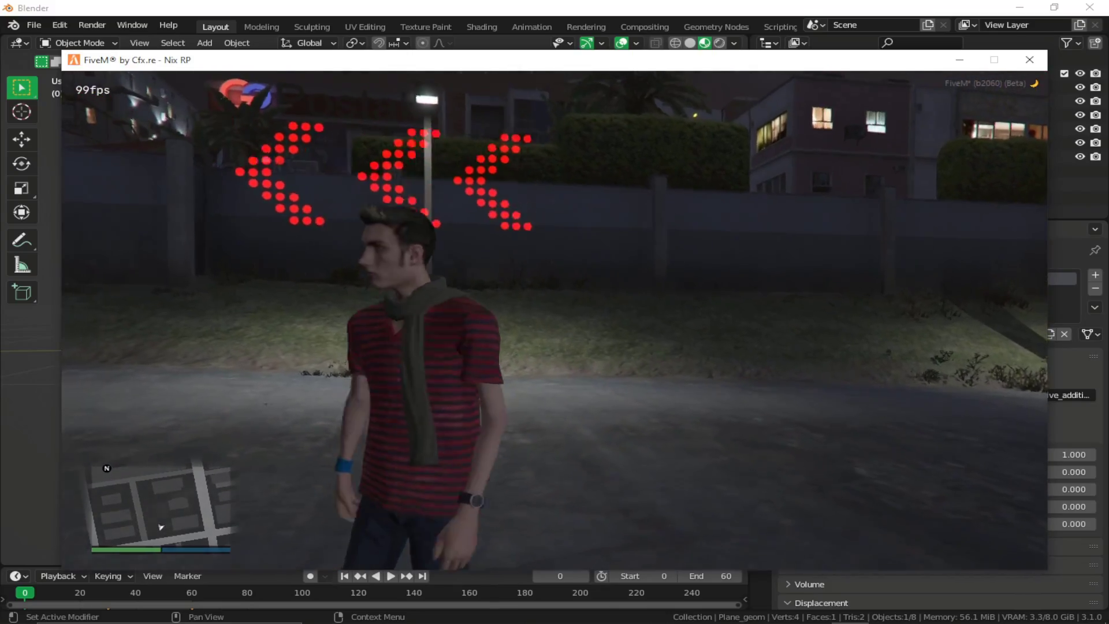
pyautogui.press('w')
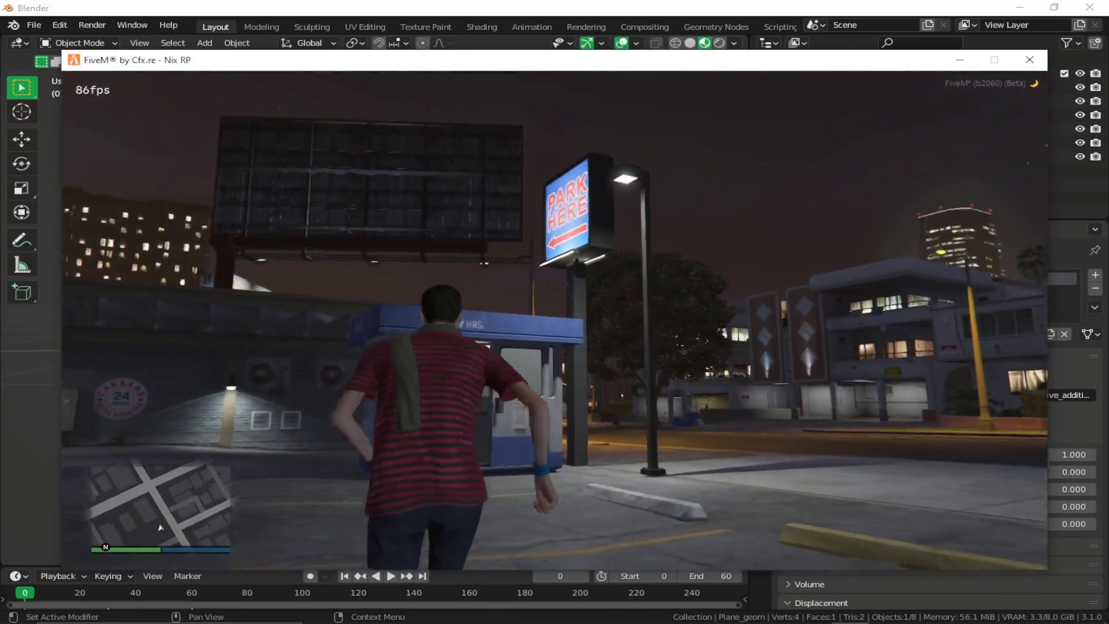
pyautogui.press('space')
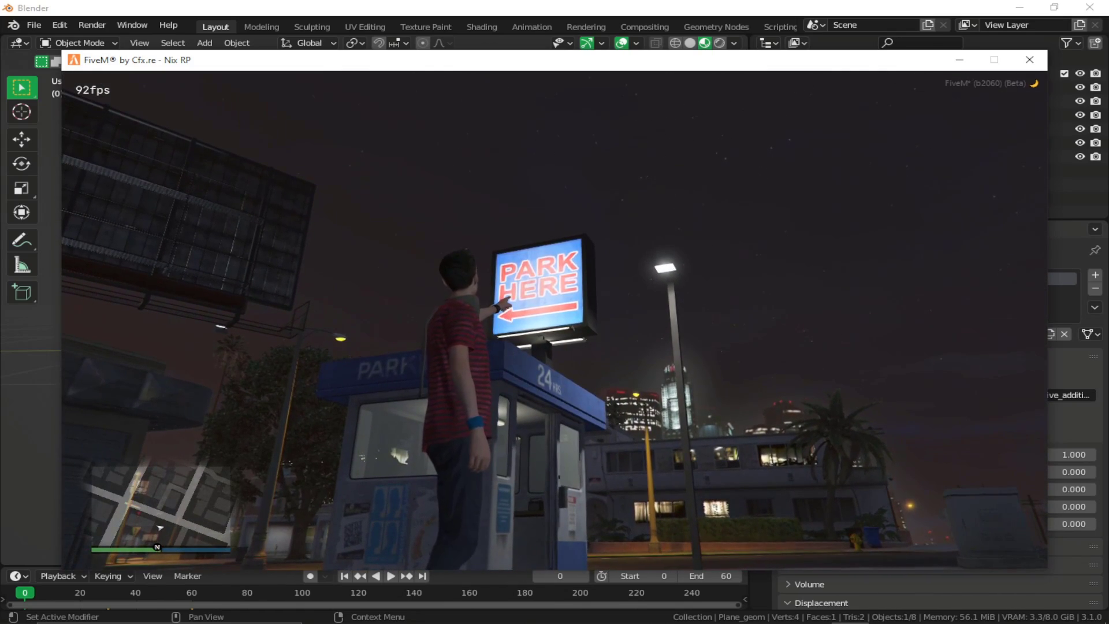
pyautogui.press('w')
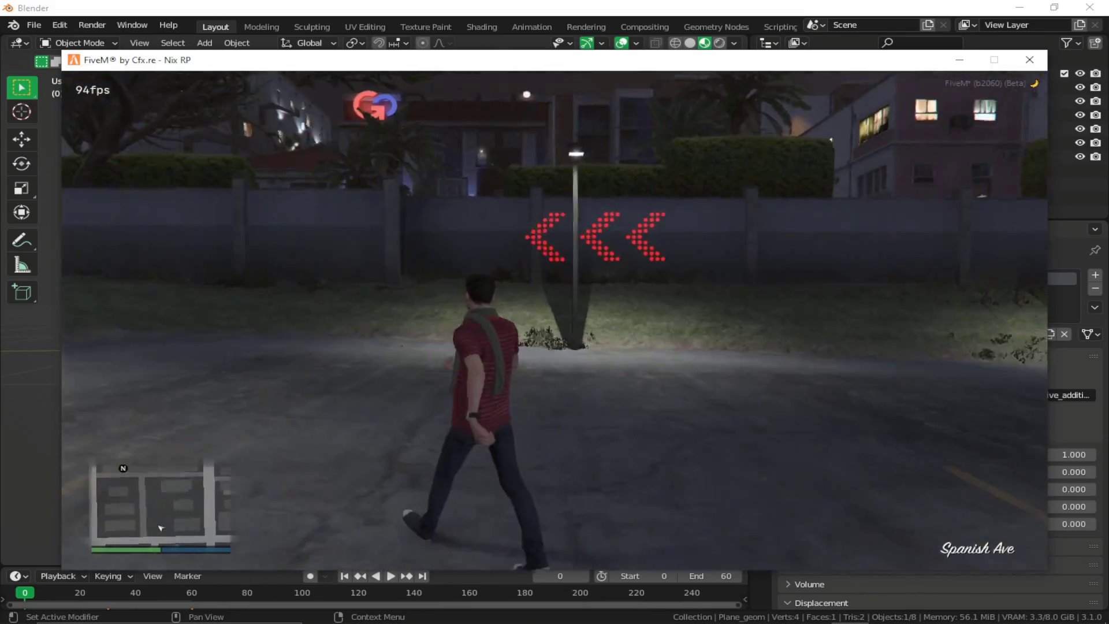
# Approach the red dotted sign and watch it scroll in first- and third-person views
pyautogui.press('a')
pyautogui.press('w')
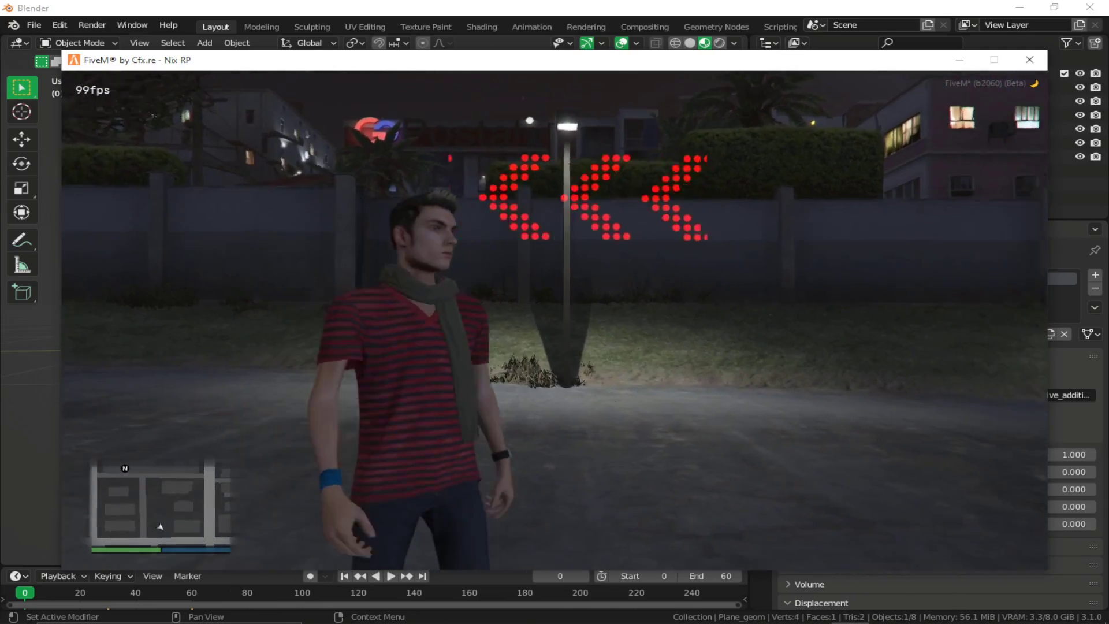
pyautogui.press('a')
pyautogui.press('d')
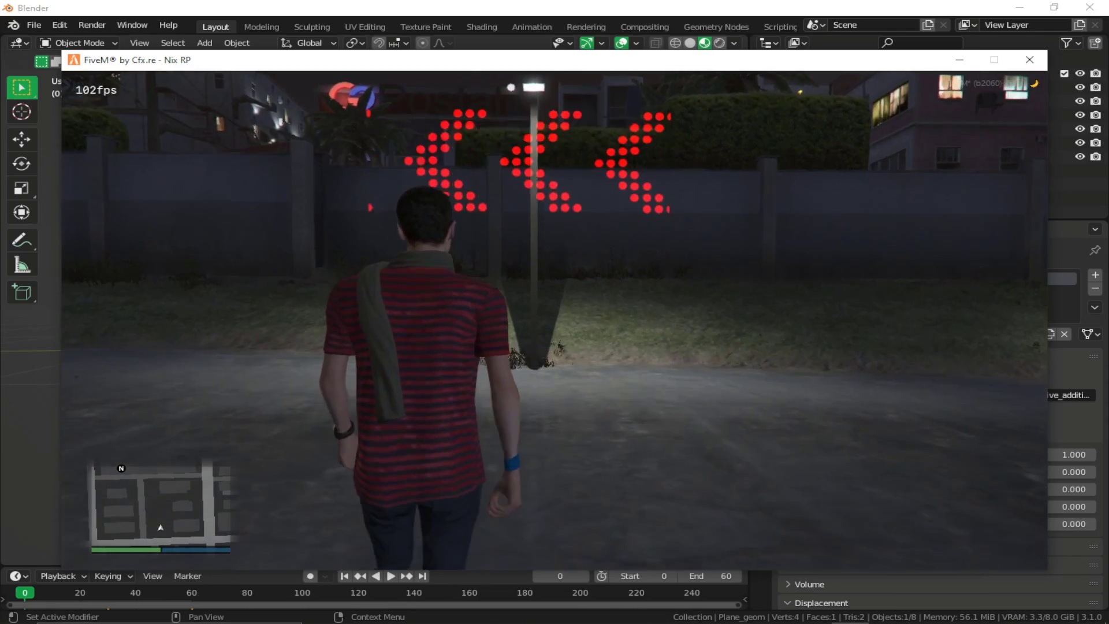
pyautogui.press('s')
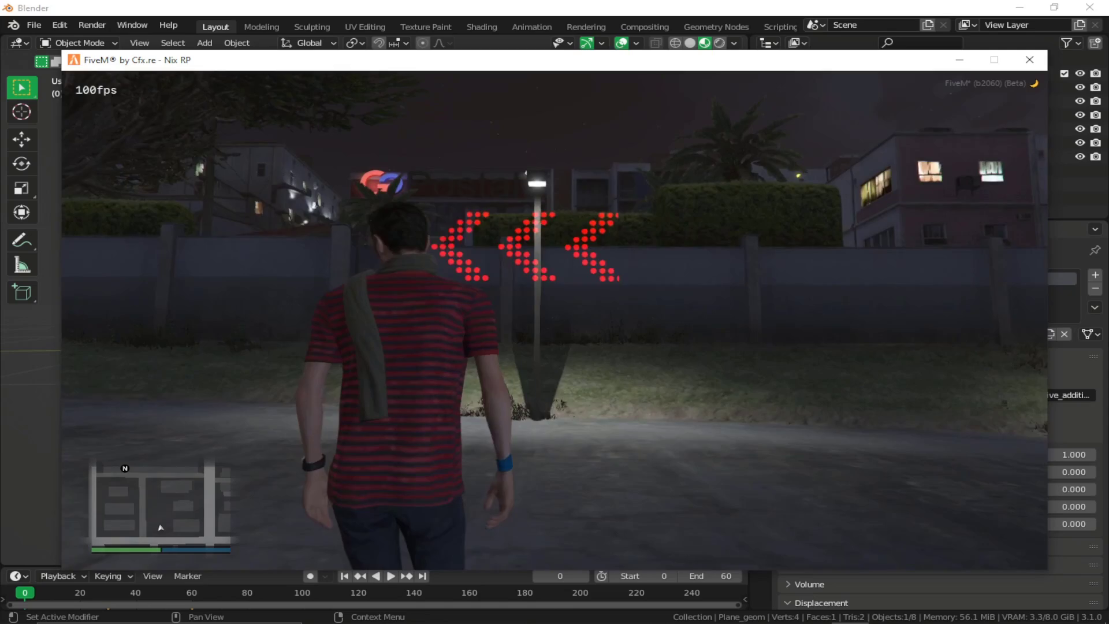
pyautogui.press('w')
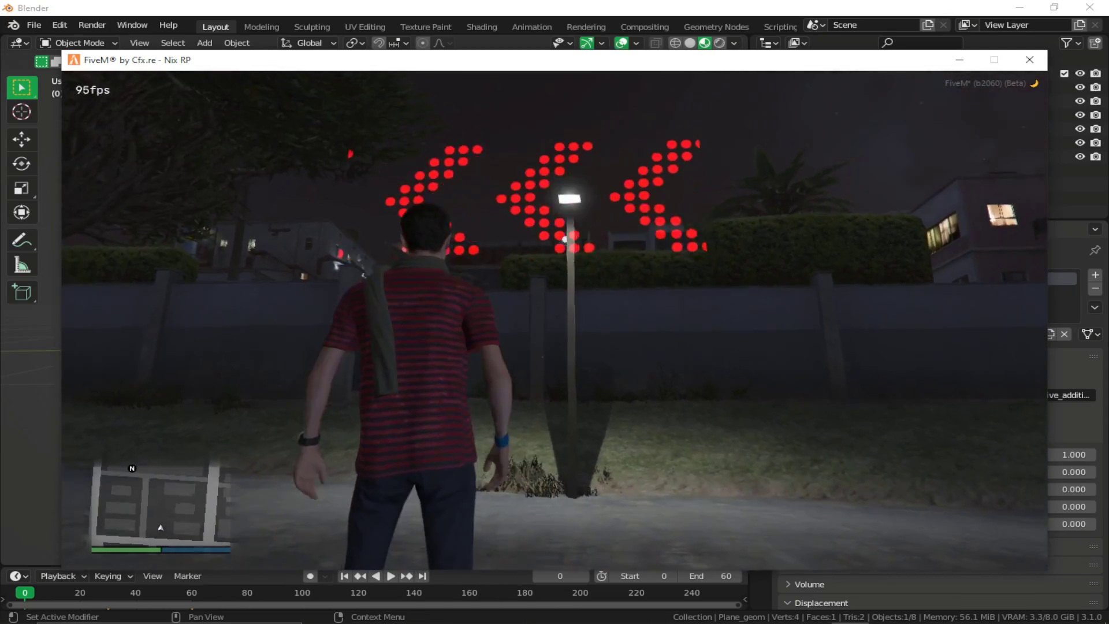
pyautogui.press('v')
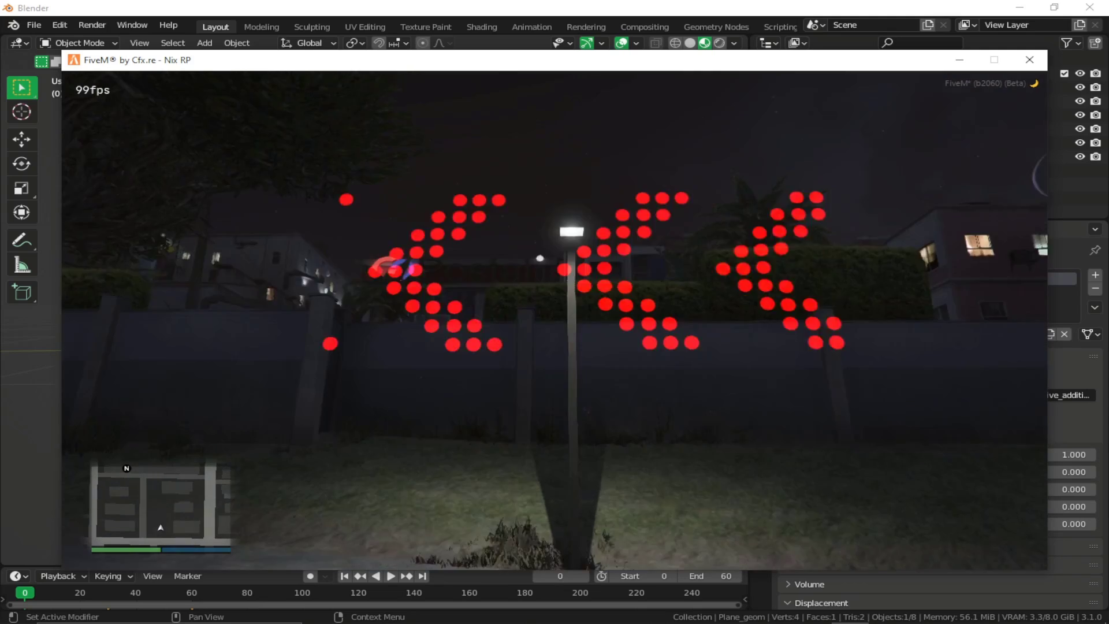
pyautogui.press('v')
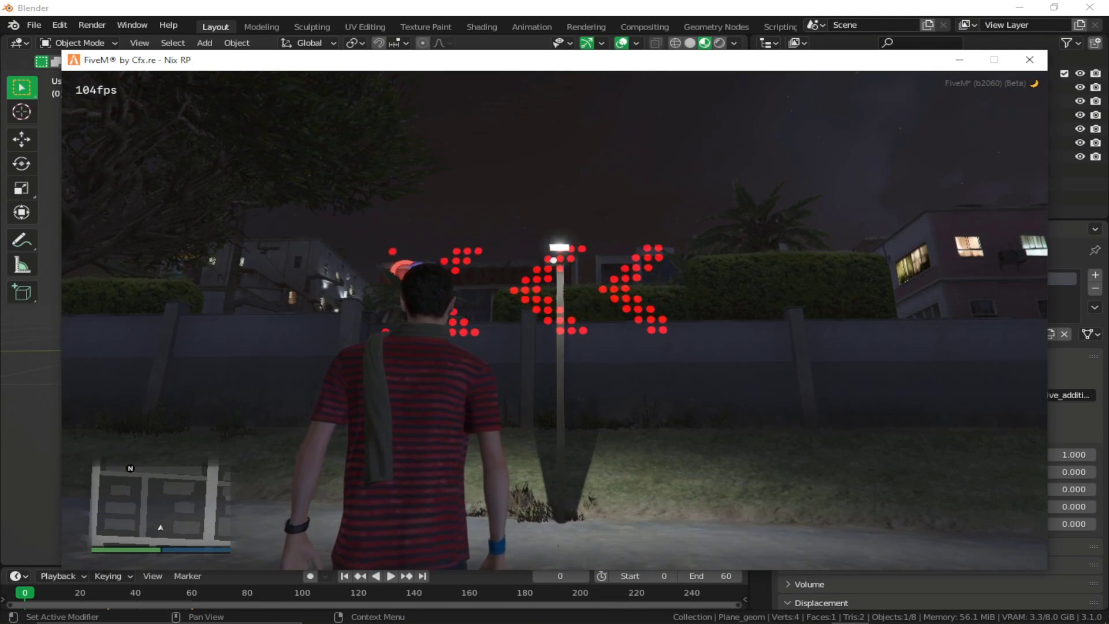